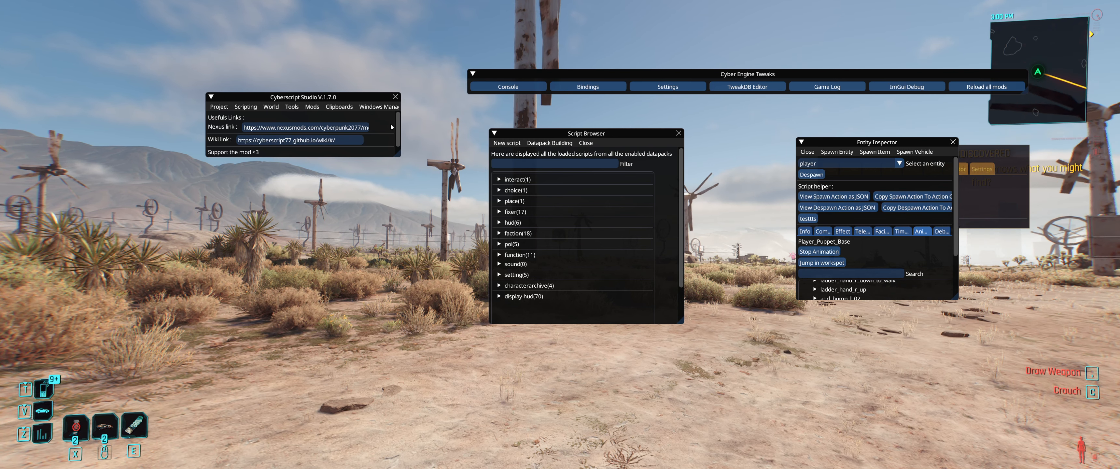
- Move the Entity Inspector window beneath the Cyberscript Studio window, clear of the Script Browser
{"action": "left_click_drag", "start_coordinate": [382, 93], "coordinate": [381, 94]}
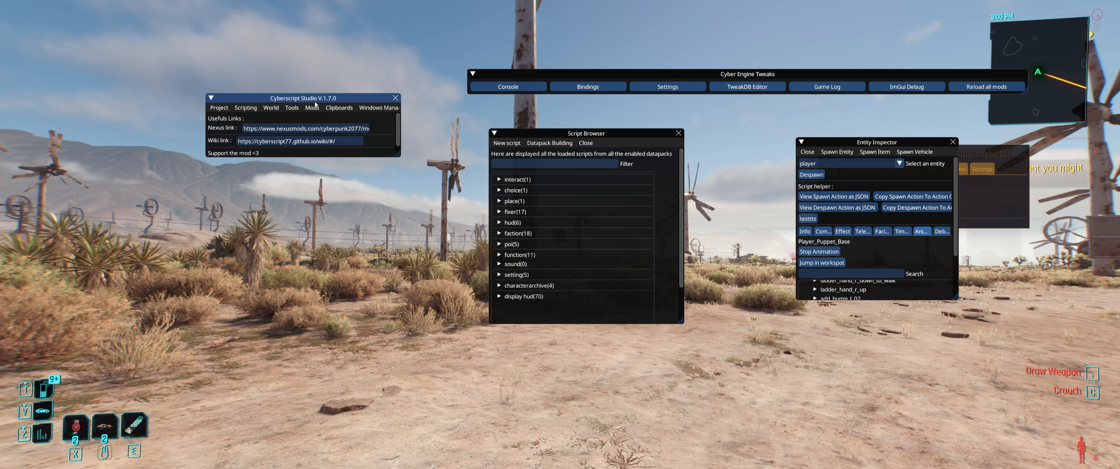
{"action": "left_click_drag", "start_coordinate": [845, 174], "coordinate": [510, 171]}
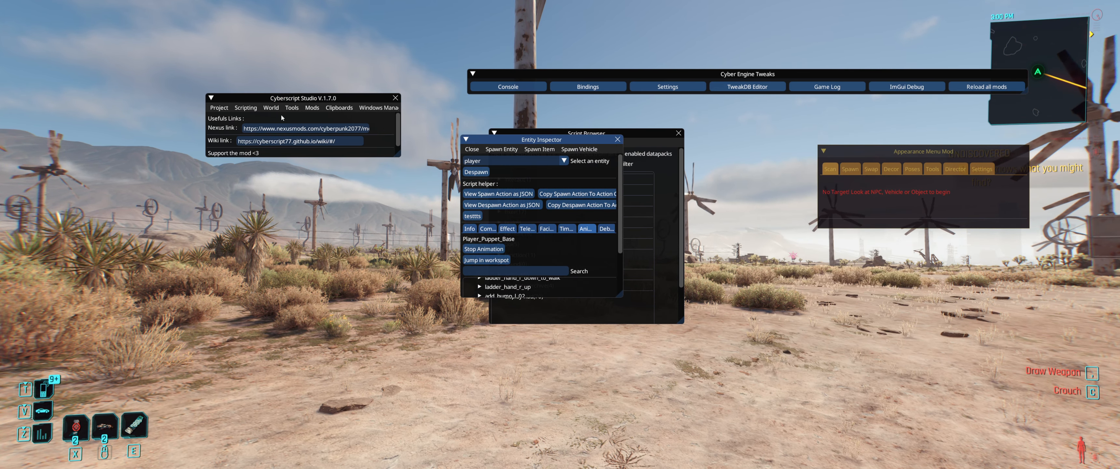
{"action": "left_click_drag", "start_coordinate": [567, 139], "coordinate": [397, 189]}
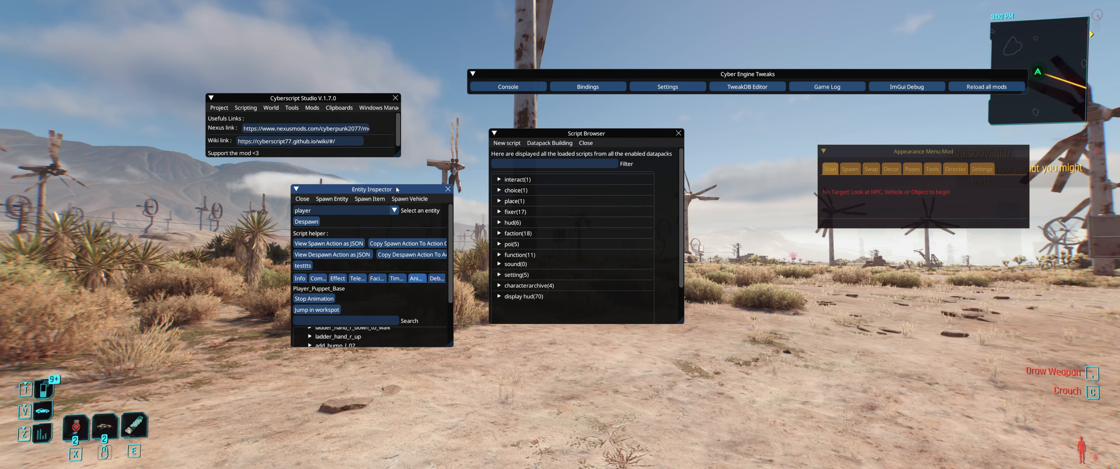
- Open the Entity Manager from Cyberscript Studio's World tools
{"action": "left_click", "coordinate": [272, 110]}
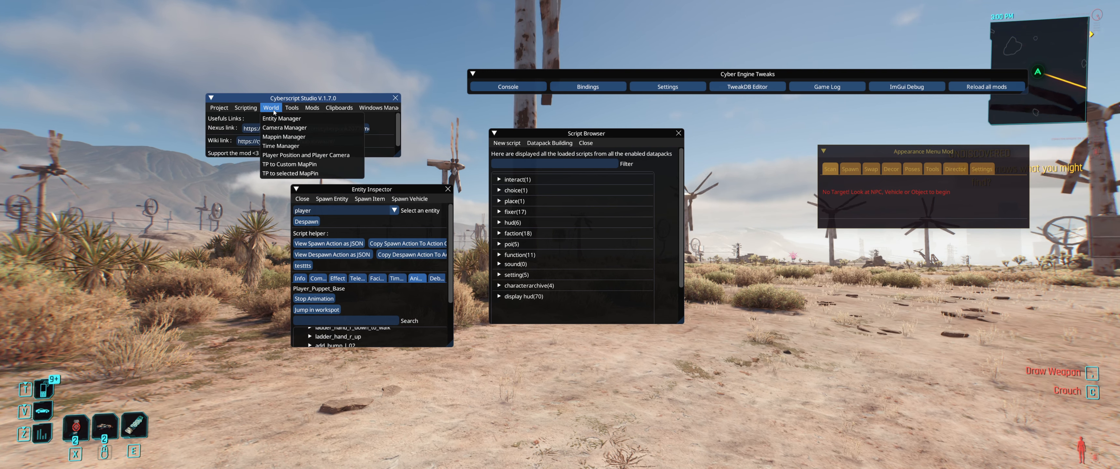
{"action": "left_click", "coordinate": [273, 109]}
{"action": "left_click", "coordinate": [244, 108]}
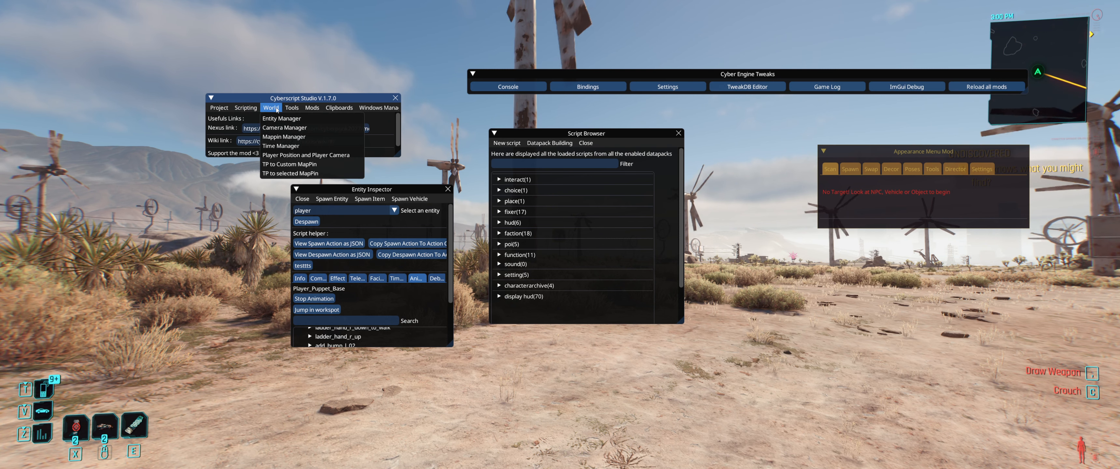
{"action": "left_click", "coordinate": [266, 118]}
{"action": "left_click", "coordinate": [270, 108]}
{"action": "left_click", "coordinate": [267, 119]}
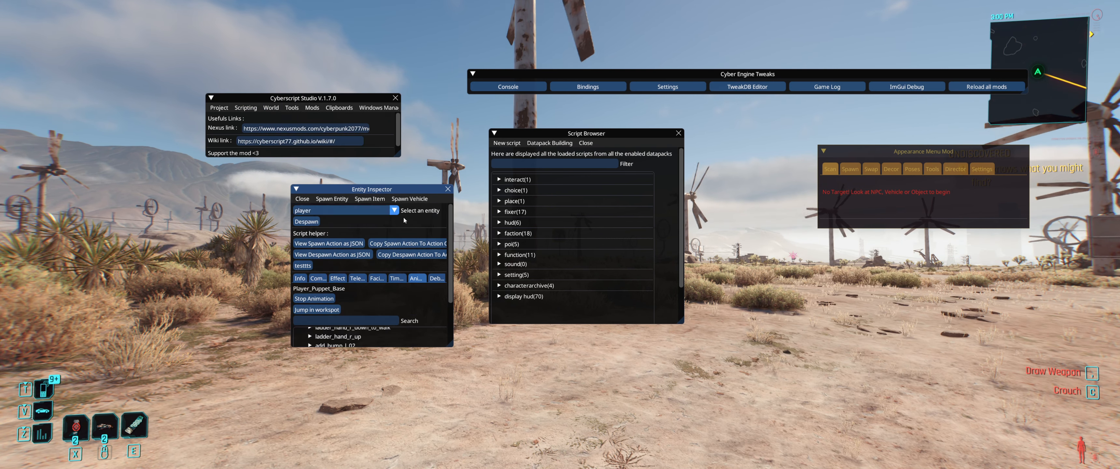
- Select player as the entity to inspect in the Entity Inspector
{"action": "left_click", "coordinate": [393, 210]}
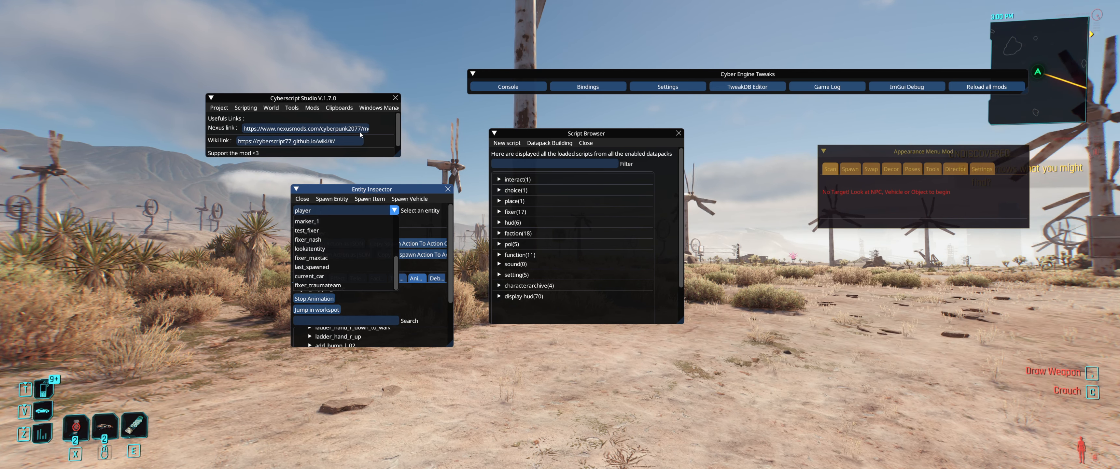
{"action": "scroll", "coordinate": [305, 251], "scroll_direction": "up", "scroll_amount": 3}
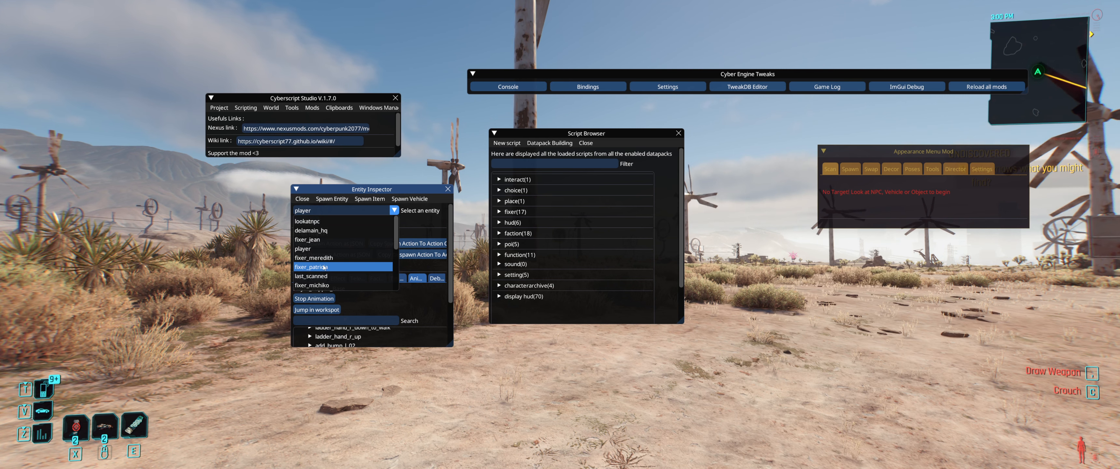
{"action": "left_click", "coordinate": [316, 249]}
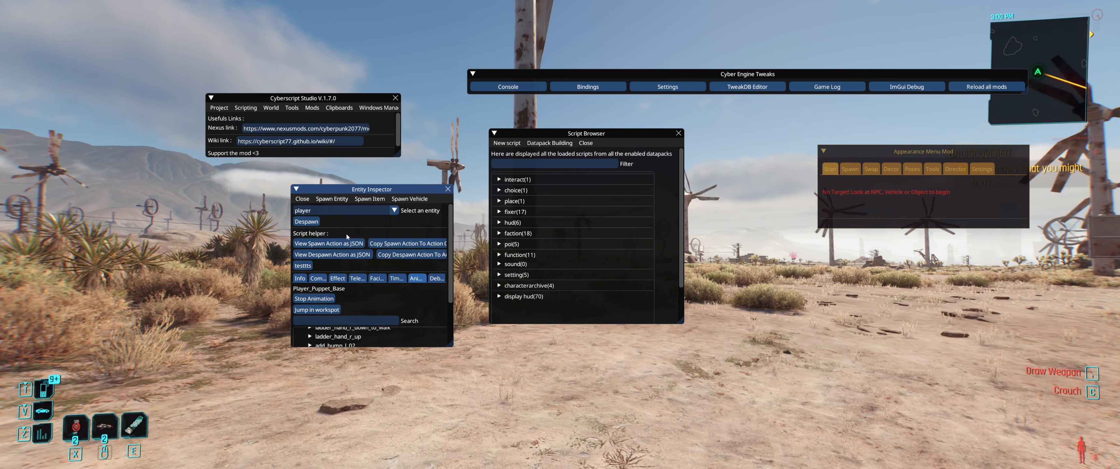
- Look through the entities that can be selected in the Entity Inspector, keeping player selected
{"action": "left_click", "coordinate": [339, 211]}
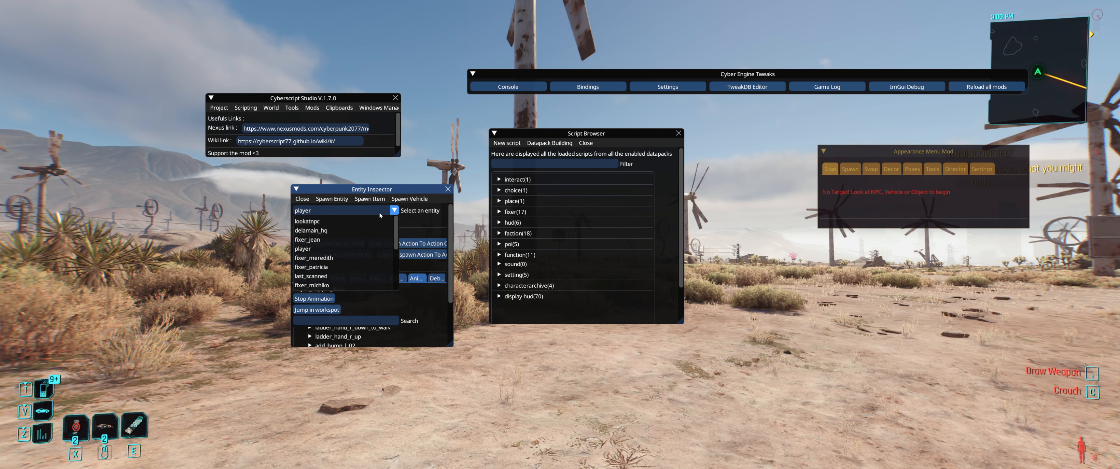
{"action": "scroll", "coordinate": [369, 230], "scroll_direction": "down", "scroll_amount": 3}
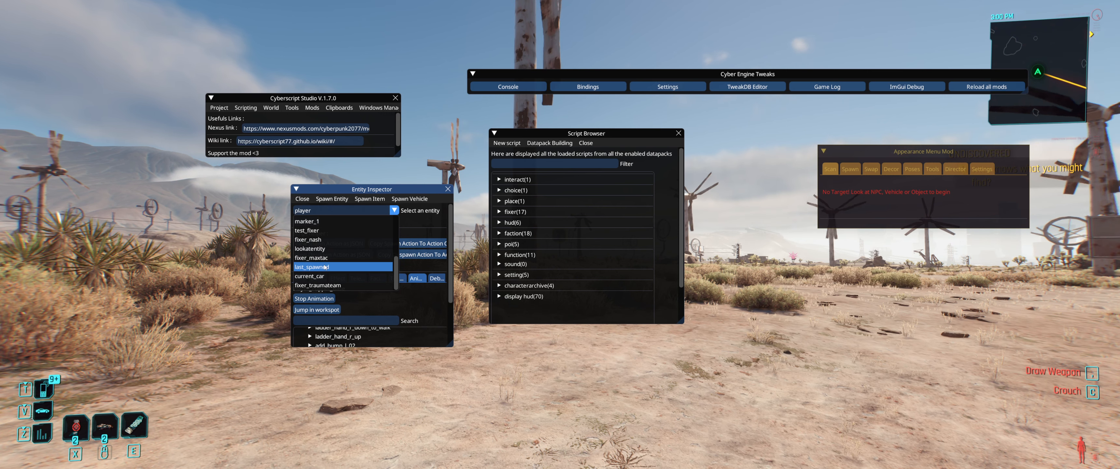
{"action": "scroll", "coordinate": [325, 267], "scroll_direction": "up", "scroll_amount": 2}
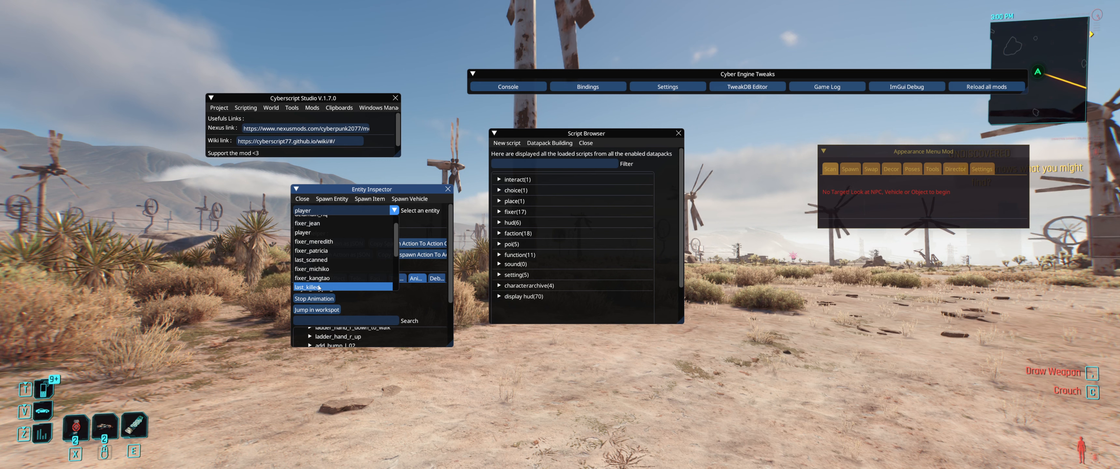
{"action": "scroll", "coordinate": [327, 265], "scroll_direction": "down", "scroll_amount": 2}
{"action": "scroll", "coordinate": [325, 255], "scroll_direction": "up", "scroll_amount": 3}
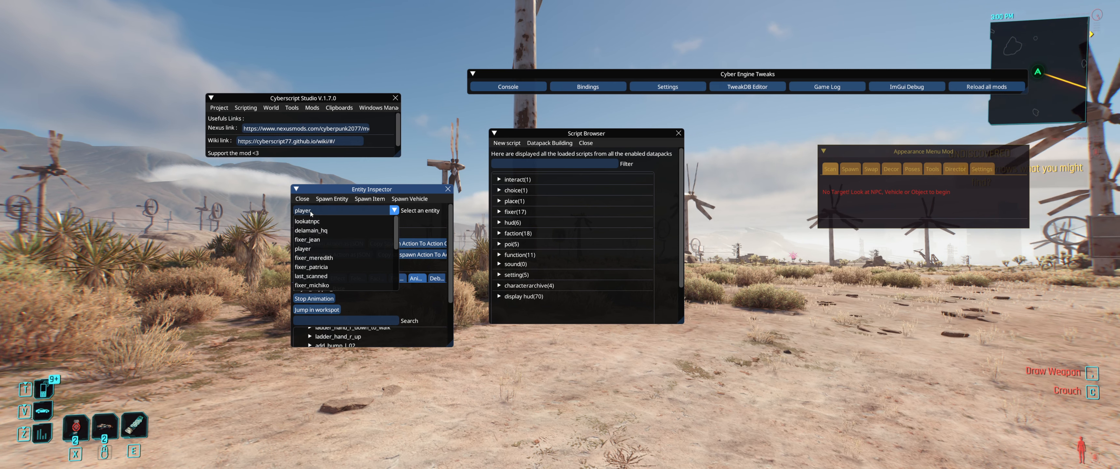
{"action": "left_click", "coordinate": [347, 211]}
- Enlarge the Entity Inspector and rearrange it and the Script Browser so that the two windows no longer overlap
{"action": "left_click_drag", "start_coordinate": [448, 341], "coordinate": [719, 399]}
{"action": "left_click_drag", "start_coordinate": [649, 311], "coordinate": [959, 234]}
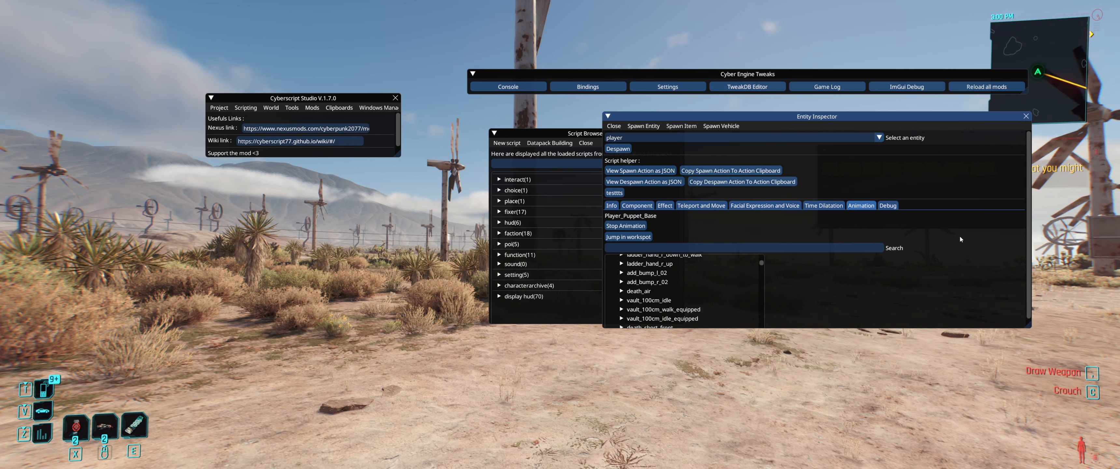
{"action": "left_click_drag", "start_coordinate": [597, 133], "coordinate": [257, 192]}
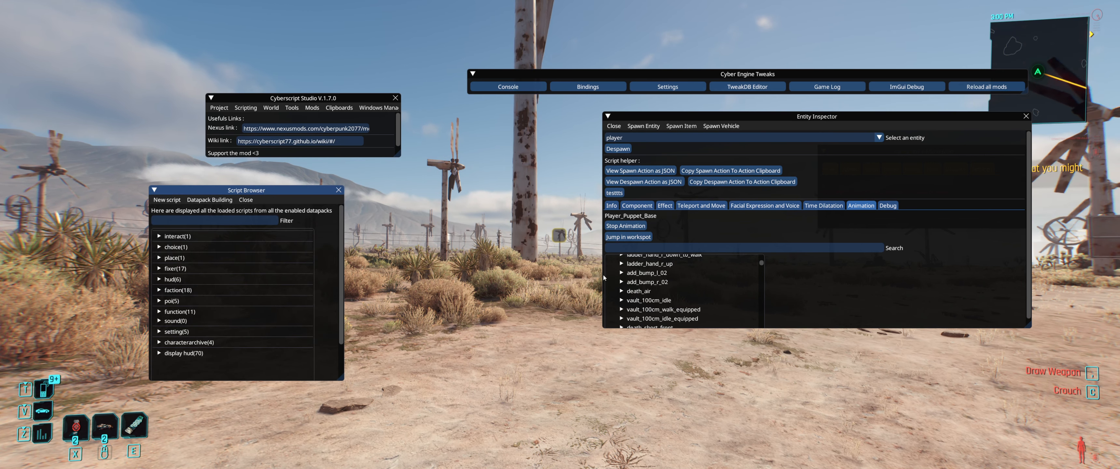
- Show the Animation section for the player and look through the available animations
{"action": "left_click", "coordinate": [851, 208]}
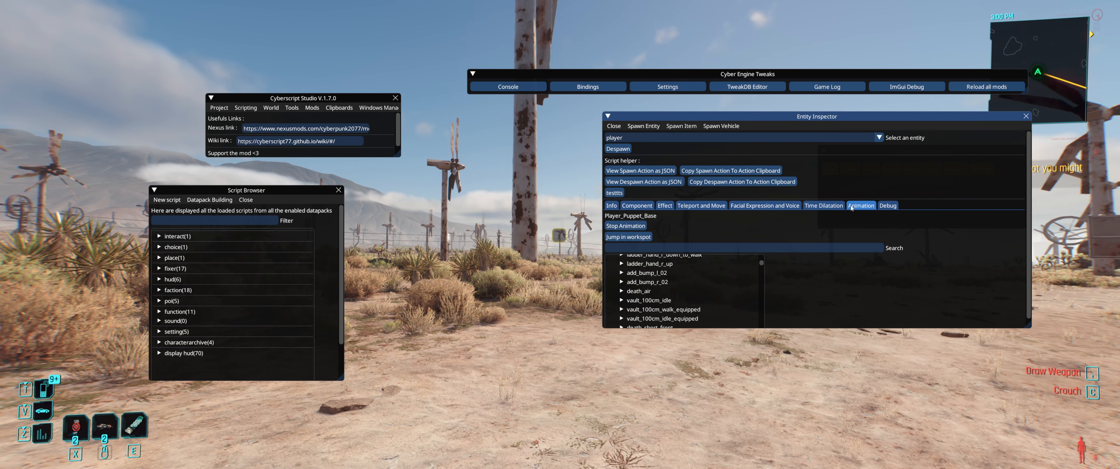
{"action": "scroll", "coordinate": [696, 300], "scroll_direction": "down", "scroll_amount": 5}
{"action": "scroll", "coordinate": [690, 298], "scroll_direction": "down", "scroll_amount": 15}
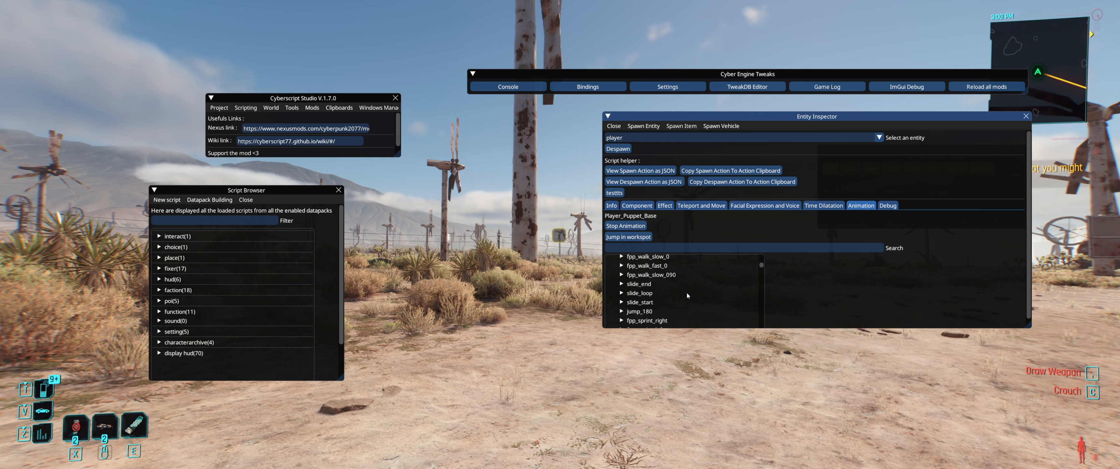
{"action": "scroll", "coordinate": [682, 295], "scroll_direction": "down", "scroll_amount": 6}
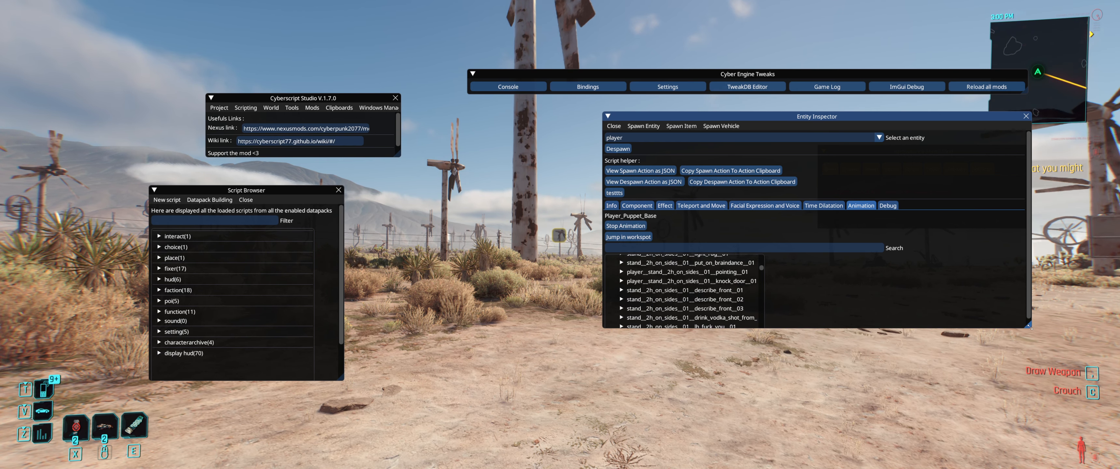
- Enlarge the Entity Inspector further and play the add_slide_loop animation on the player
{"action": "left_click_drag", "start_coordinate": [1029, 327], "coordinate": [1057, 429]}
{"action": "scroll", "coordinate": [690, 289], "scroll_direction": "up", "scroll_amount": 20}
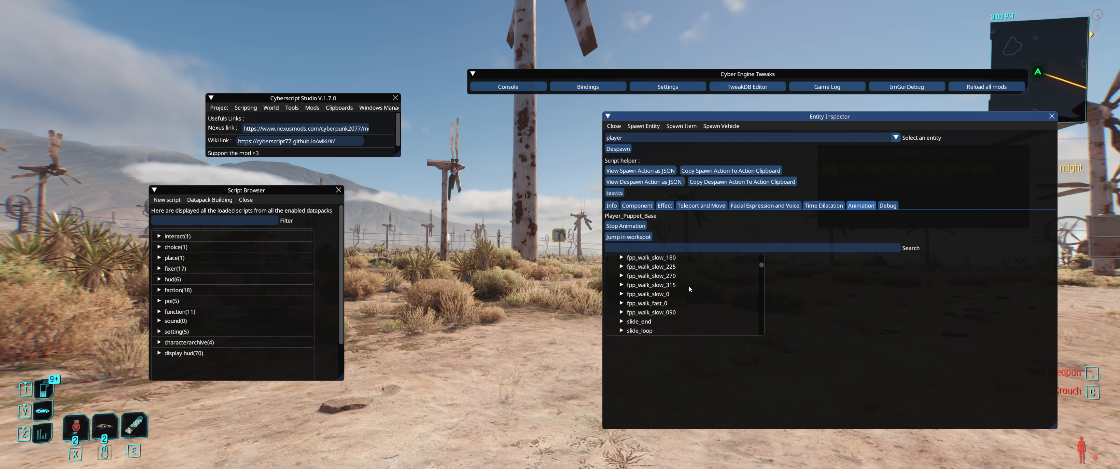
{"action": "scroll", "coordinate": [689, 289], "scroll_direction": "up", "scroll_amount": 10}
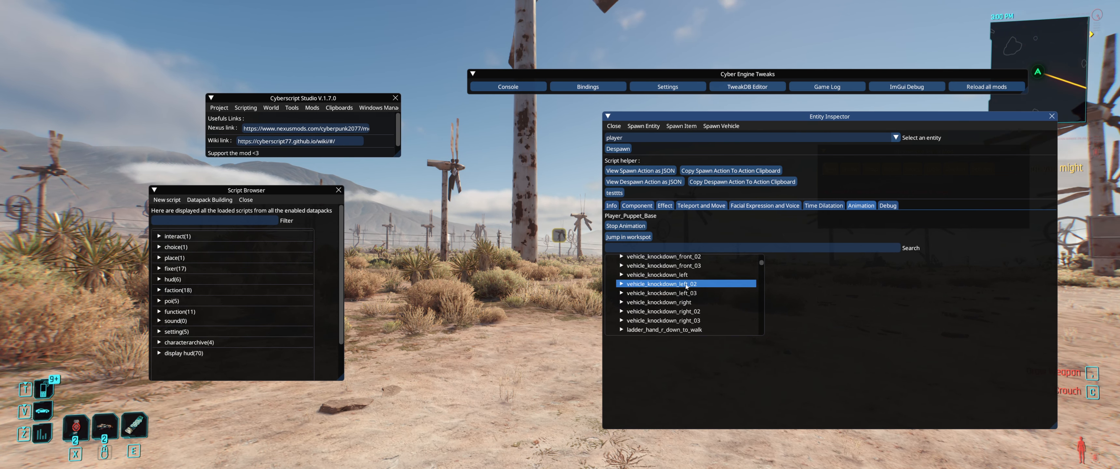
{"action": "scroll", "coordinate": [685, 285], "scroll_direction": "up", "scroll_amount": 10}
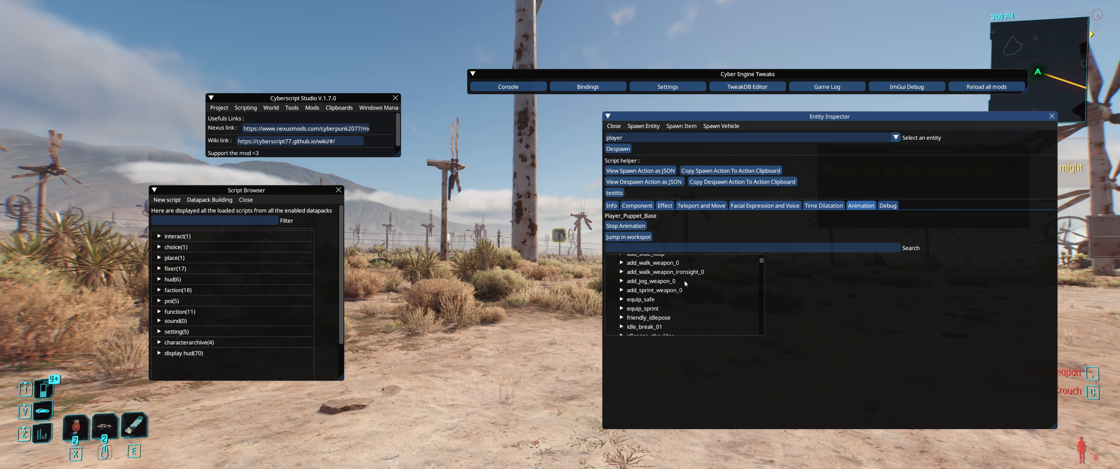
{"action": "scroll", "coordinate": [685, 283], "scroll_direction": "up", "scroll_amount": 1}
{"action": "left_click", "coordinate": [652, 291]}
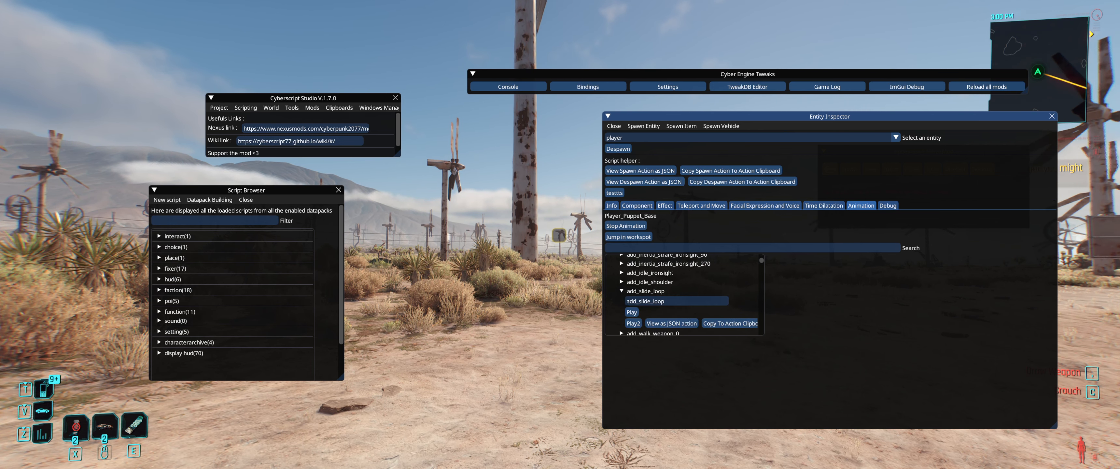
{"action": "left_click", "coordinate": [632, 312]}
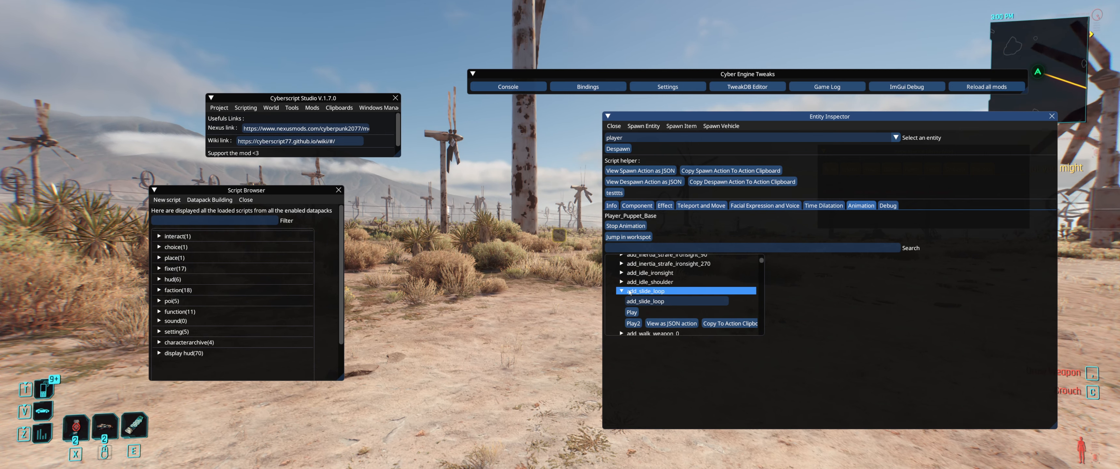
- Play the synced__alex_gives_player_chip__01__player animation on the player and stop it
{"action": "left_click", "coordinate": [740, 291]}
{"action": "scroll", "coordinate": [742, 285], "scroll_direction": "down", "scroll_amount": 2}
{"action": "left_click_drag", "start_coordinate": [761, 260], "coordinate": [760, 325]}
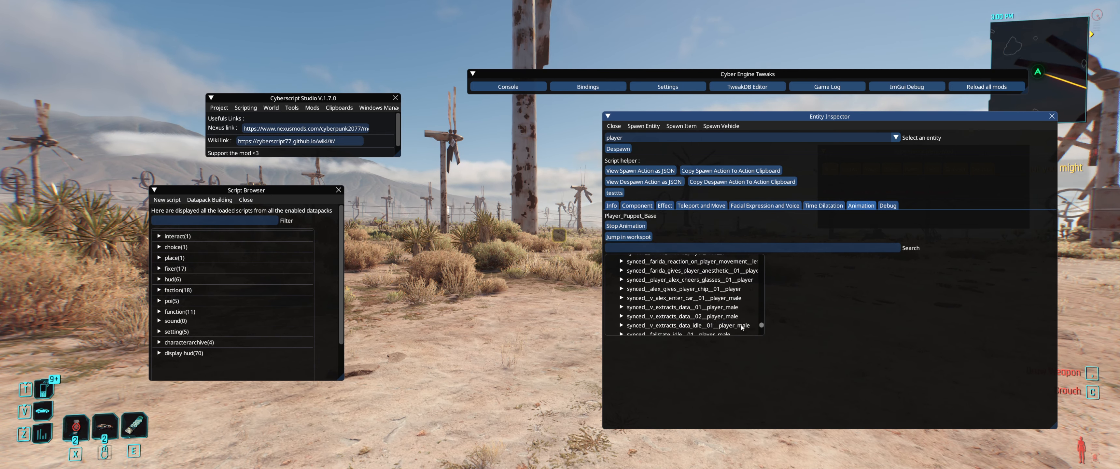
{"action": "left_click", "coordinate": [630, 289]}
{"action": "left_click", "coordinate": [631, 309]}
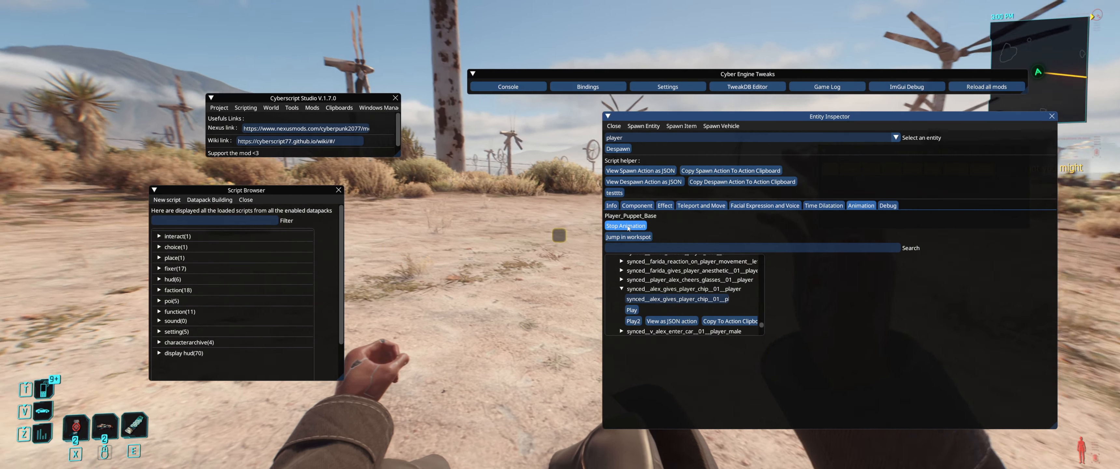
{"action": "left_click", "coordinate": [629, 226]}
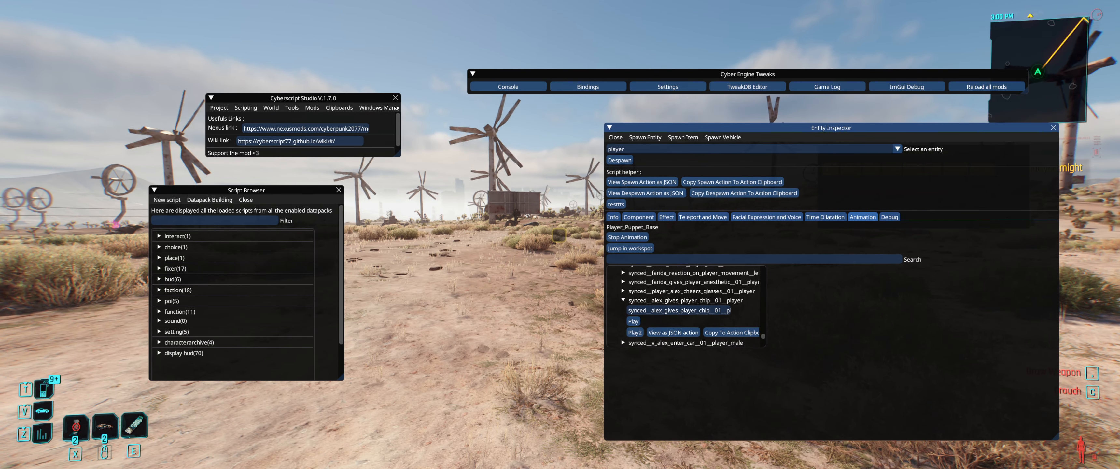
- Look through more player animations, then check the Time Dilatation options and the selectable entities
{"action": "scroll", "coordinate": [705, 297], "scroll_direction": "down", "scroll_amount": 5}
{"action": "scroll", "coordinate": [704, 297], "scroll_direction": "down", "scroll_amount": 10}
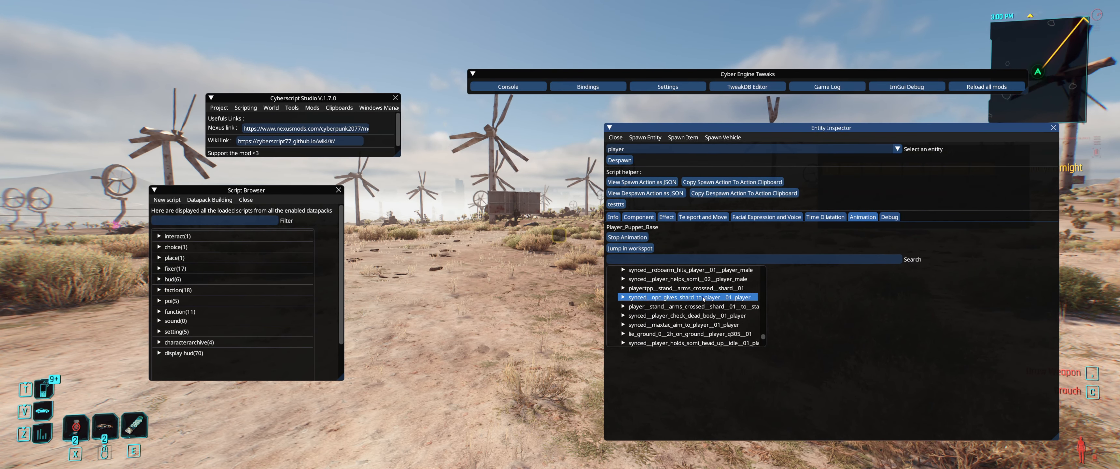
{"action": "scroll", "coordinate": [697, 298], "scroll_direction": "down", "scroll_amount": 10}
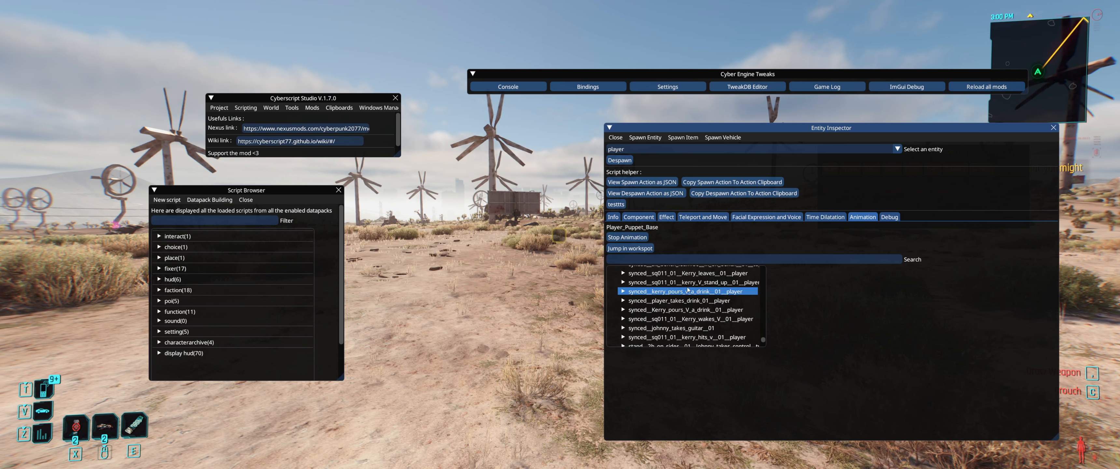
{"action": "left_click", "coordinate": [812, 215]}
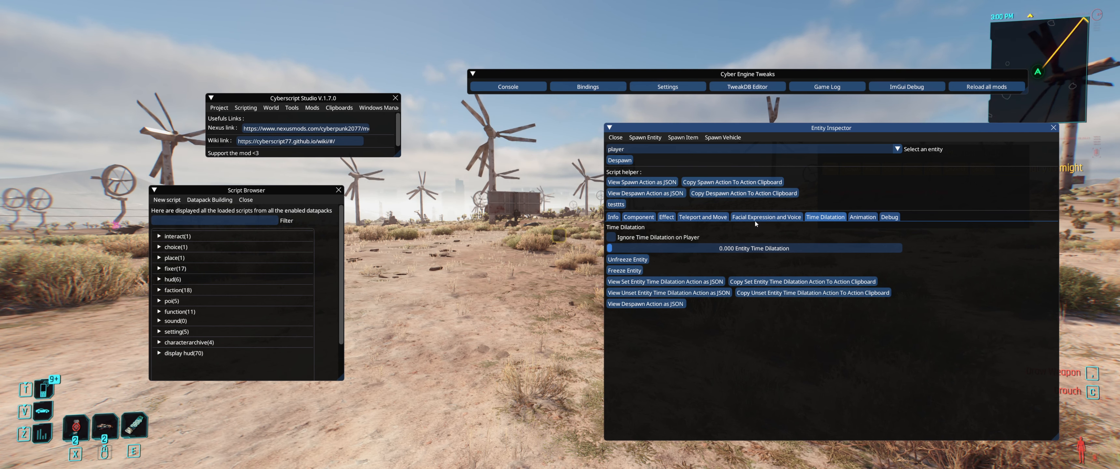
{"action": "left_click", "coordinate": [675, 149]}
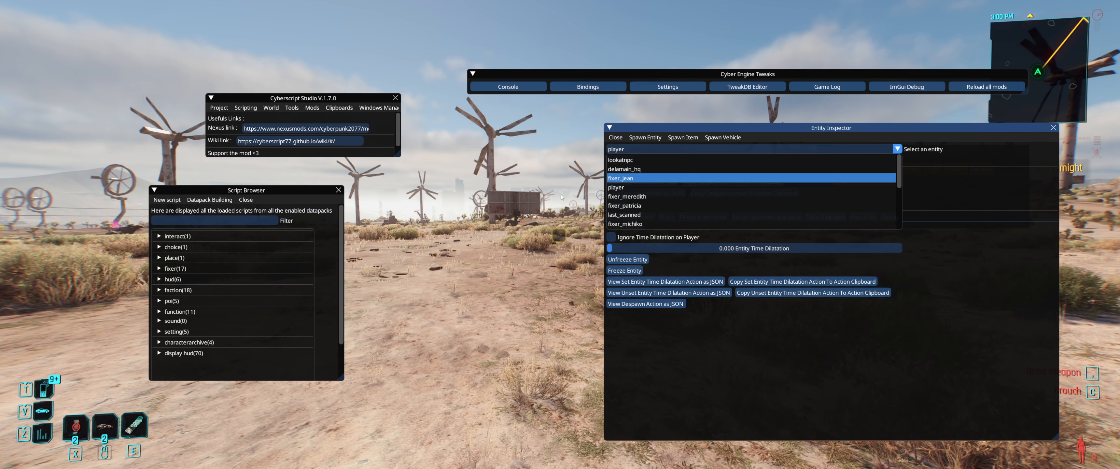
{"action": "left_click", "coordinate": [638, 151]}
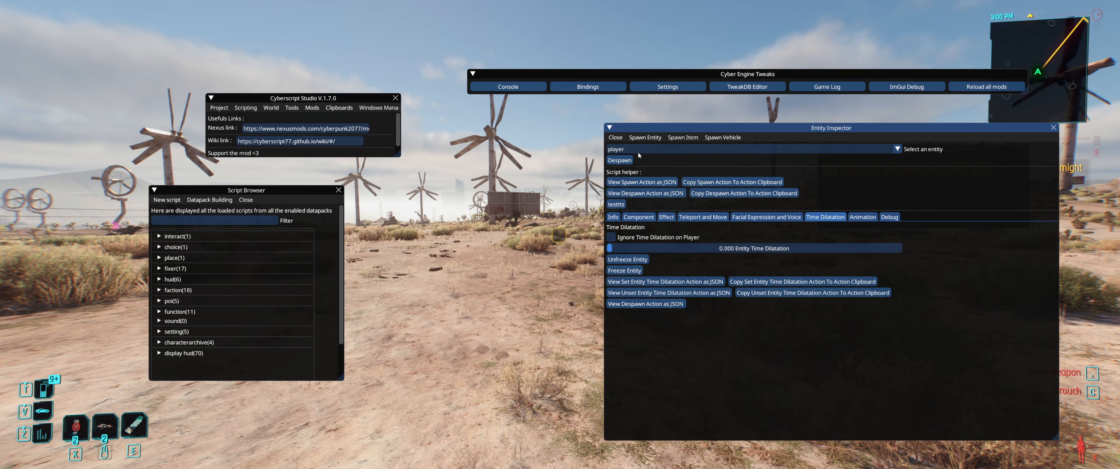
- Find the fast_travel_glitch_long effect among the player's effects and play it
{"action": "left_click", "coordinate": [667, 217]}
{"action": "scroll", "coordinate": [650, 297], "scroll_direction": "down", "scroll_amount": 3}
{"action": "scroll", "coordinate": [651, 298], "scroll_direction": "down", "scroll_amount": 10}
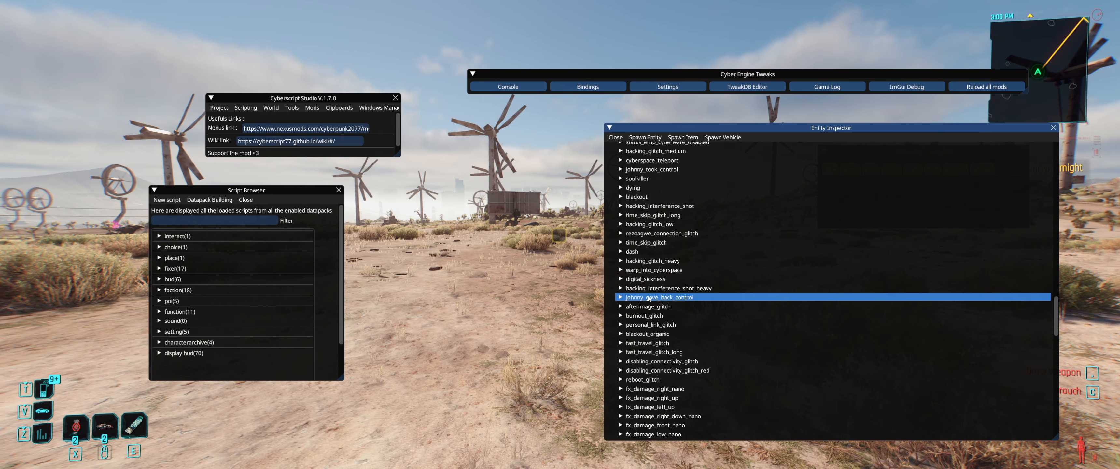
{"action": "scroll", "coordinate": [624, 278], "scroll_direction": "down", "scroll_amount": 2}
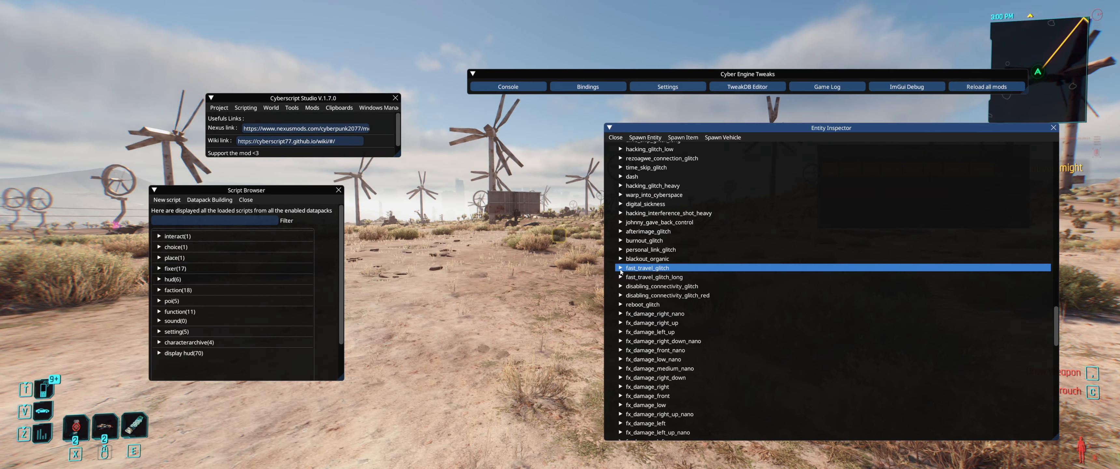
{"action": "left_click", "coordinate": [624, 277]}
{"action": "left_click", "coordinate": [628, 288]}
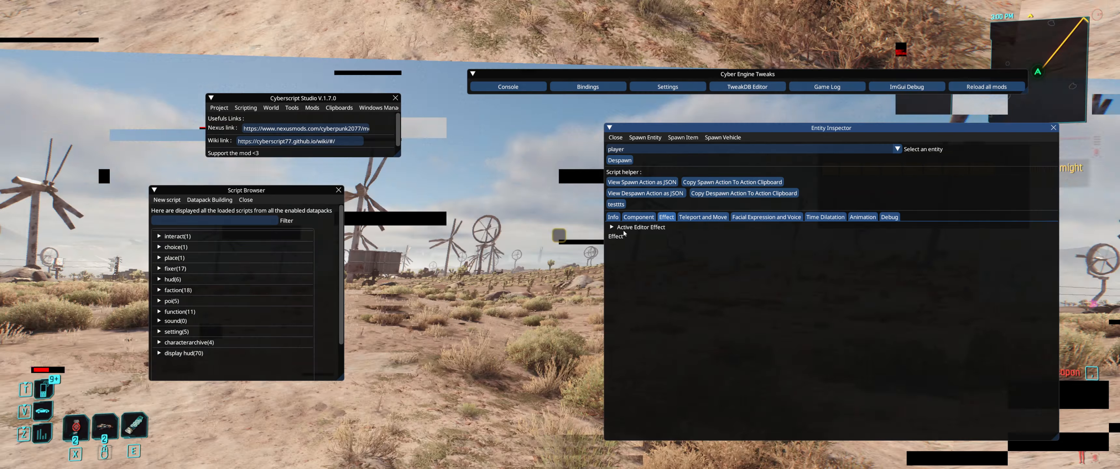
- Find the eyes_opening_05s effect among the player's effects, toggle it on, and close the Entity Inspector
{"action": "scroll", "coordinate": [630, 350], "scroll_direction": "down", "scroll_amount": 5}
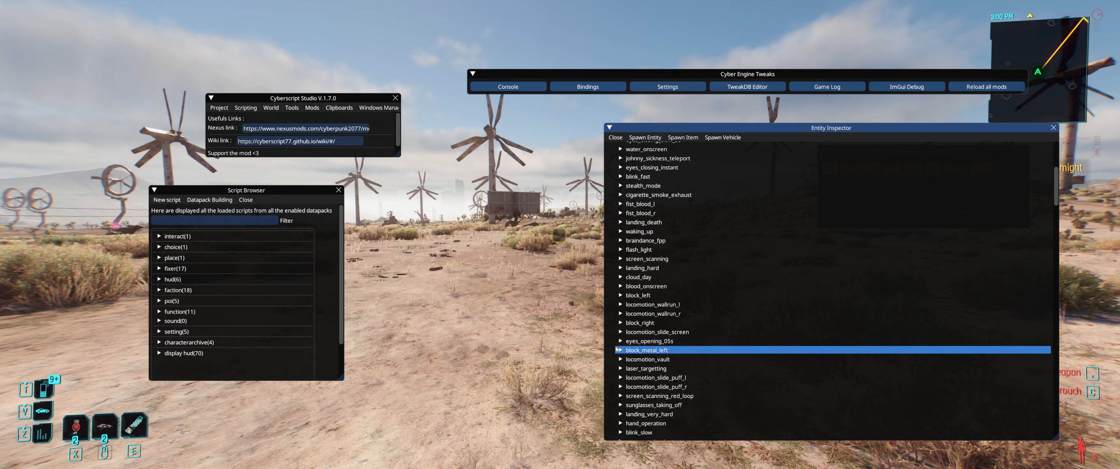
{"action": "left_click", "coordinate": [649, 350]}
{"action": "left_click", "coordinate": [672, 371]}
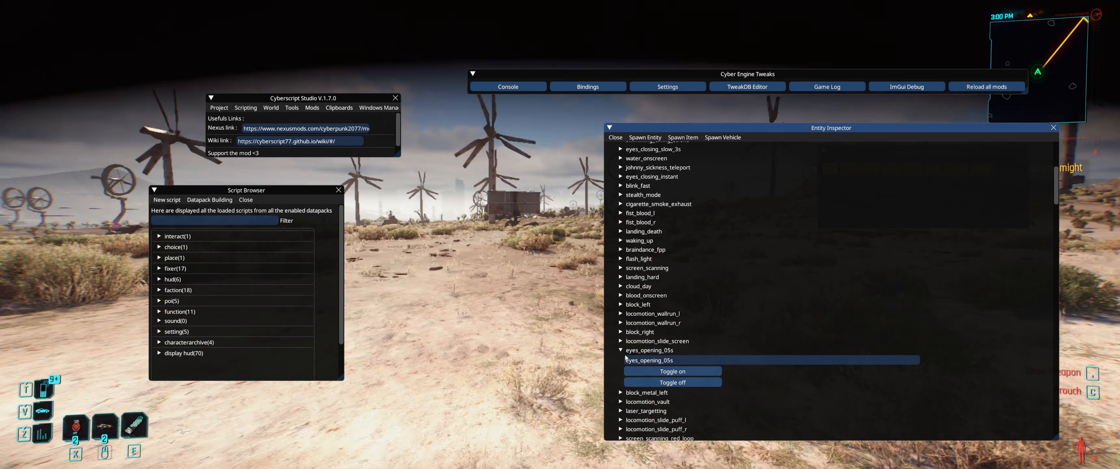
{"action": "left_click", "coordinate": [649, 350]}
{"action": "left_click", "coordinate": [623, 136]}
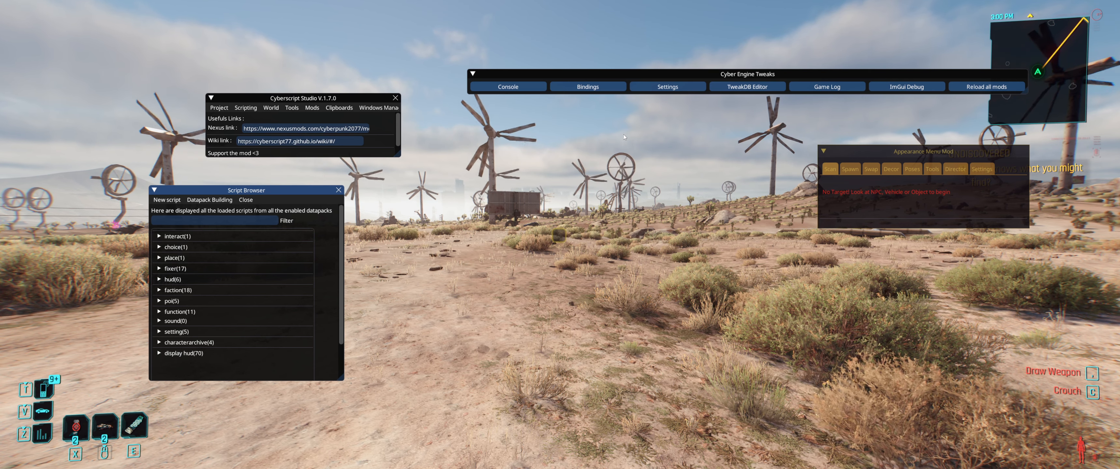
- Reopen the Entity Inspector and bring up its windows for spawning entities, items and vehicles
{"action": "left_click", "coordinate": [292, 107]}
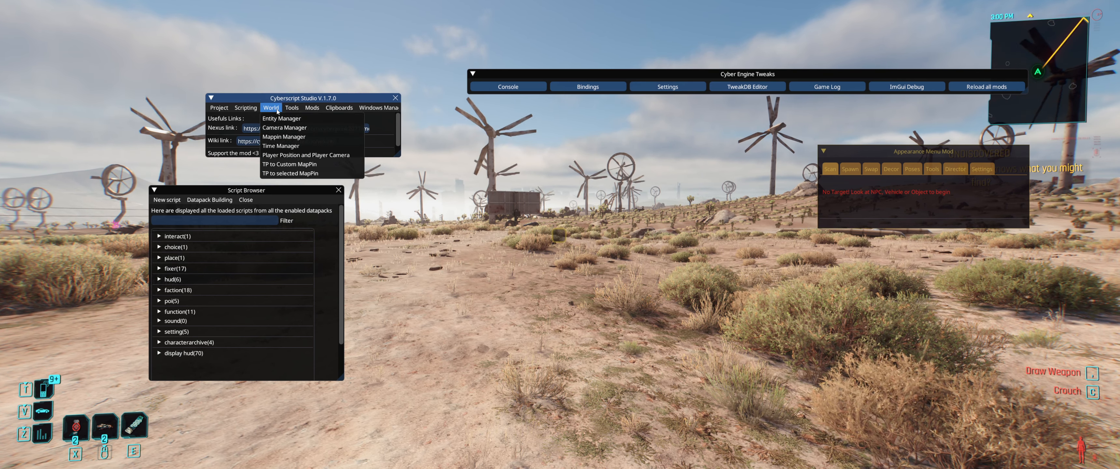
{"action": "left_click", "coordinate": [274, 118]}
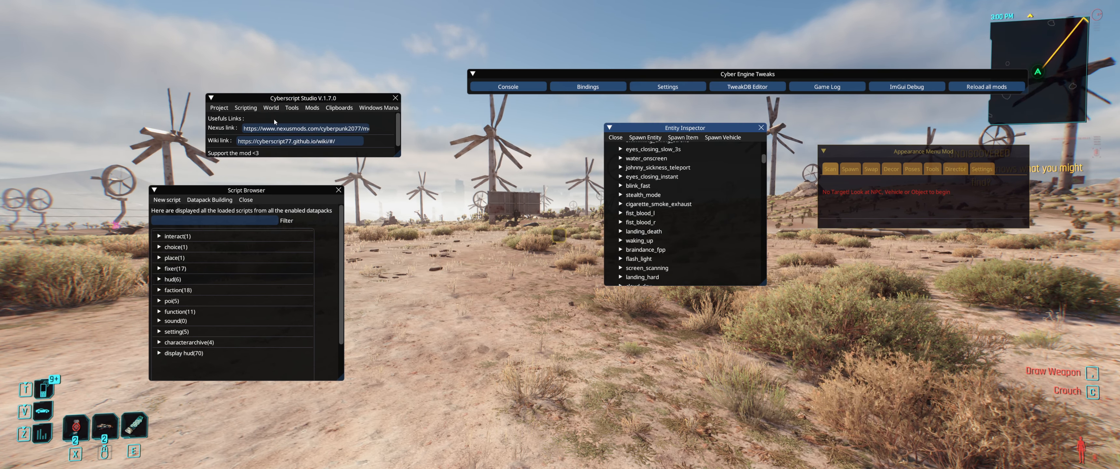
{"action": "left_click", "coordinate": [645, 138]}
{"action": "left_click", "coordinate": [686, 137]}
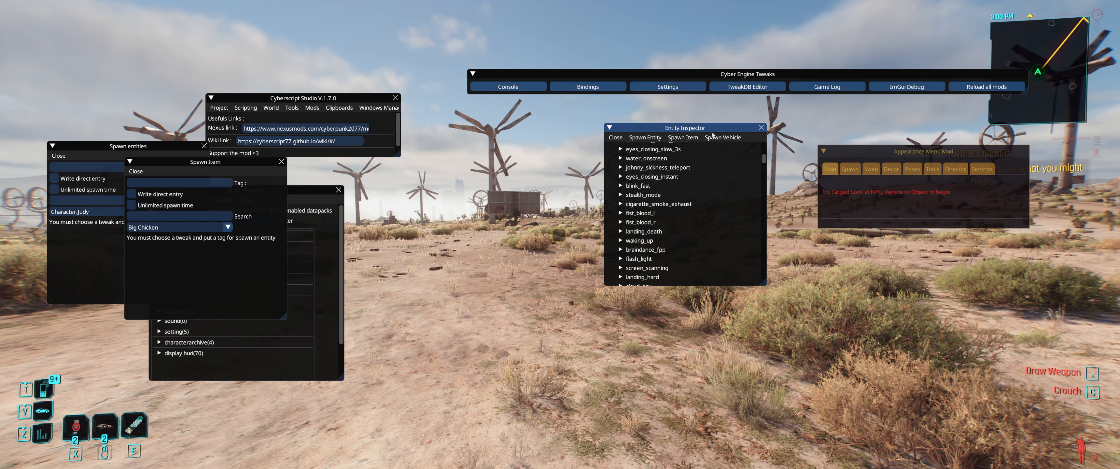
{"action": "left_click", "coordinate": [722, 137]}
- Spread the three spawn windows apart to view them, and close them along with the Entity Inspector
{"action": "mouse_move", "coordinate": [236, 281]}
{"action": "left_mouse_down"}
{"action": "mouse_move", "coordinate": [255, 279]}
{"action": "mouse_move", "coordinate": [237, 289]}
{"action": "left_mouse_up"}
{"action": "left_click_drag", "start_coordinate": [312, 293], "coordinate": [409, 302]}
{"action": "left_click_drag", "start_coordinate": [272, 283], "coordinate": [371, 284]}
{"action": "left_click_drag", "start_coordinate": [177, 260], "coordinate": [161, 389]}
{"action": "left_click", "coordinate": [42, 285]}
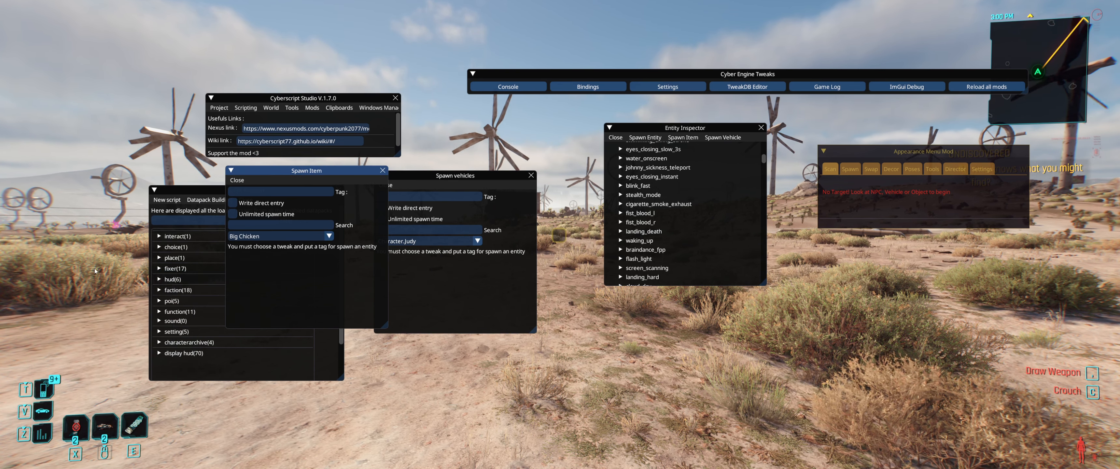
{"action": "left_click", "coordinate": [237, 180]}
{"action": "left_click", "coordinate": [391, 184]}
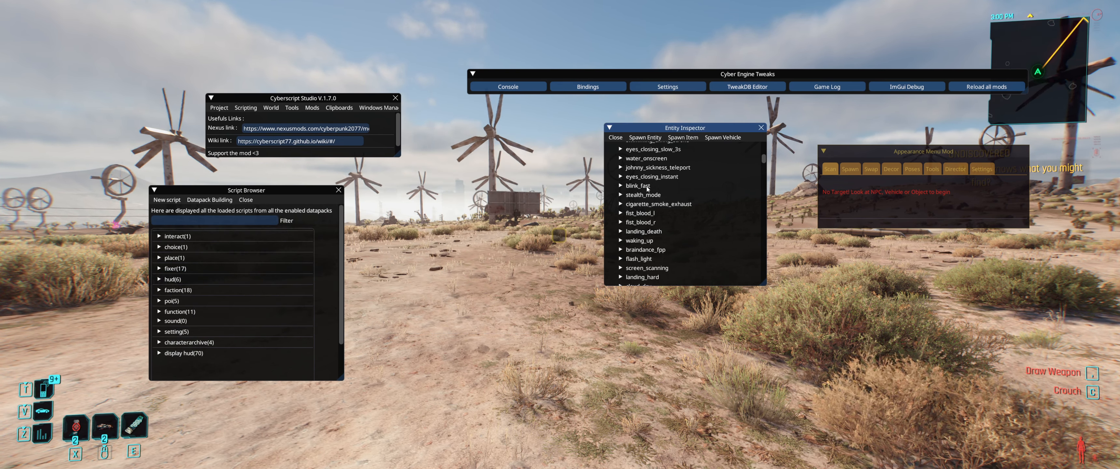
{"action": "left_click", "coordinate": [615, 137]}
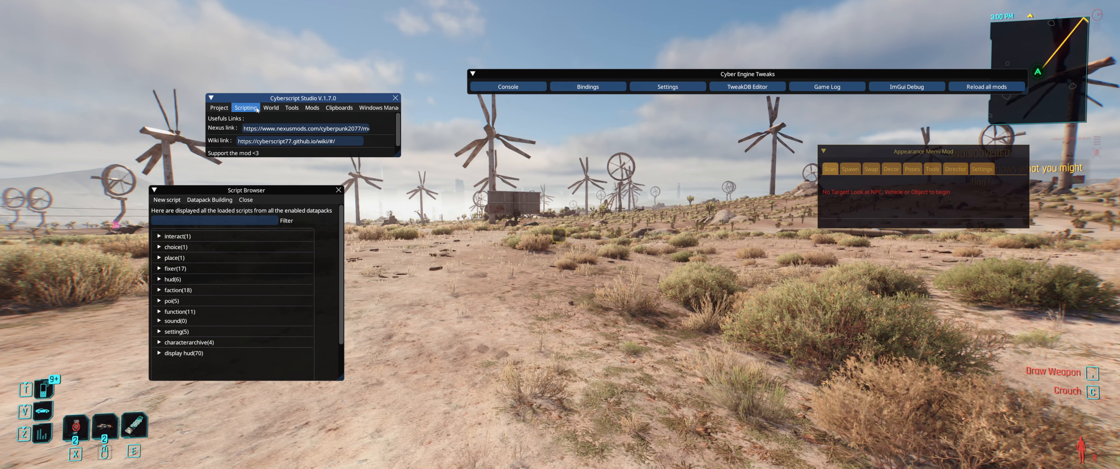
- Open the Camera Inspector, move it clear of the Script Browser and check its list of selectable cameras
{"action": "left_click", "coordinate": [270, 107]}
{"action": "left_click", "coordinate": [289, 127]}
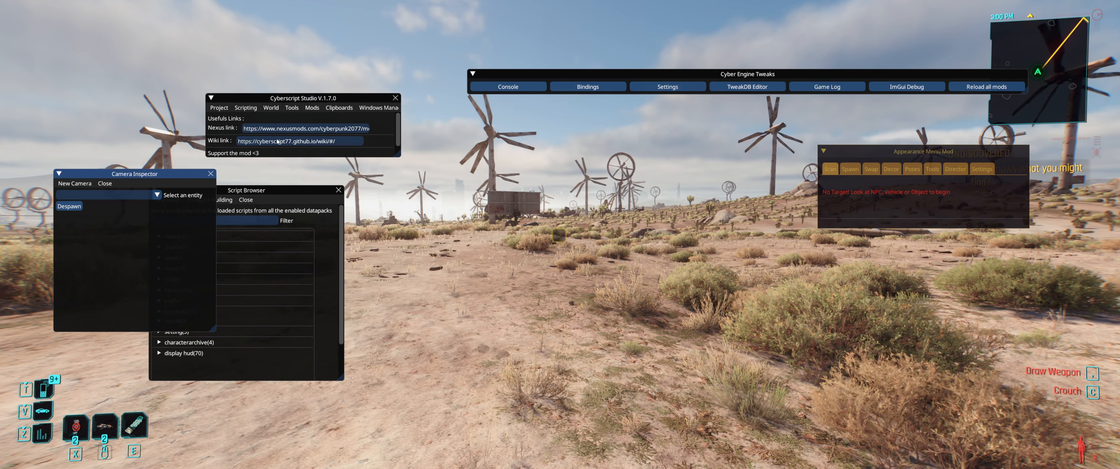
{"action": "left_click_drag", "start_coordinate": [201, 248], "coordinate": [651, 258]}
{"action": "left_click", "coordinate": [543, 204]}
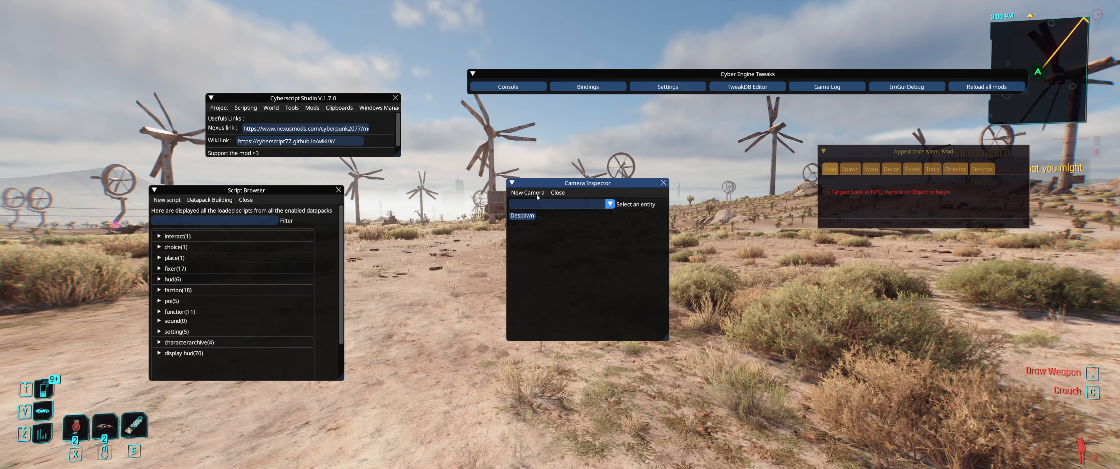
- Spawn a camera tagged cam1, select it in the Camera Inspector and look through it
{"action": "left_click", "coordinate": [537, 195]}
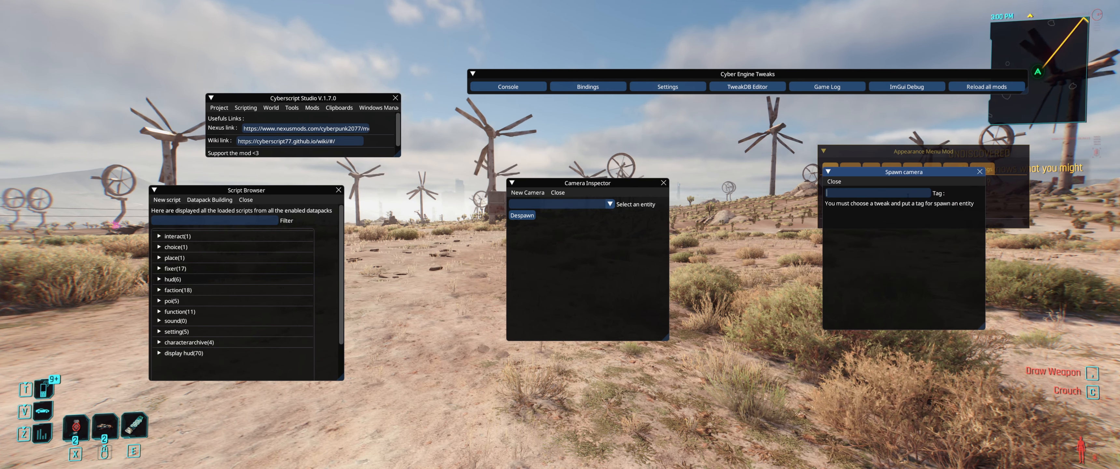
{"action": "type", "text": "cam1"}
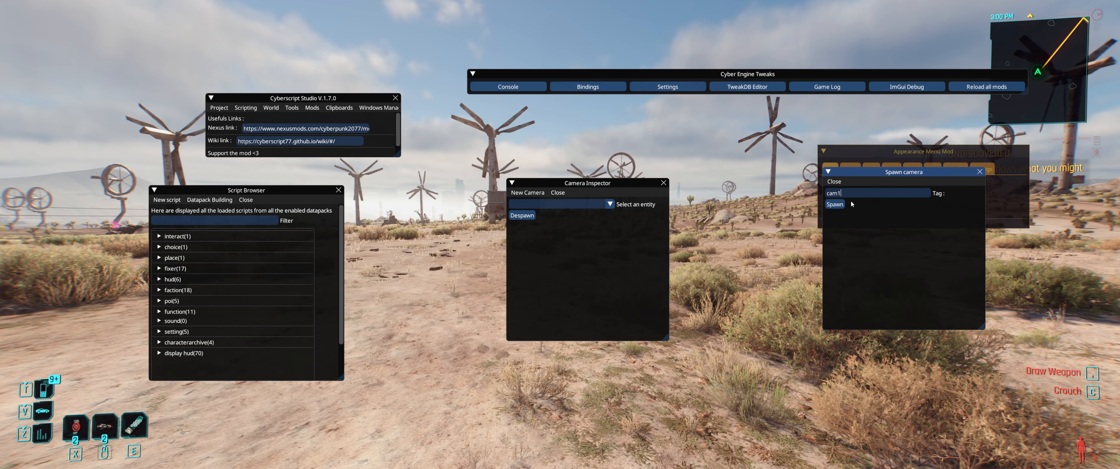
{"action": "left_click", "coordinate": [834, 203]}
{"action": "left_click", "coordinate": [565, 206]}
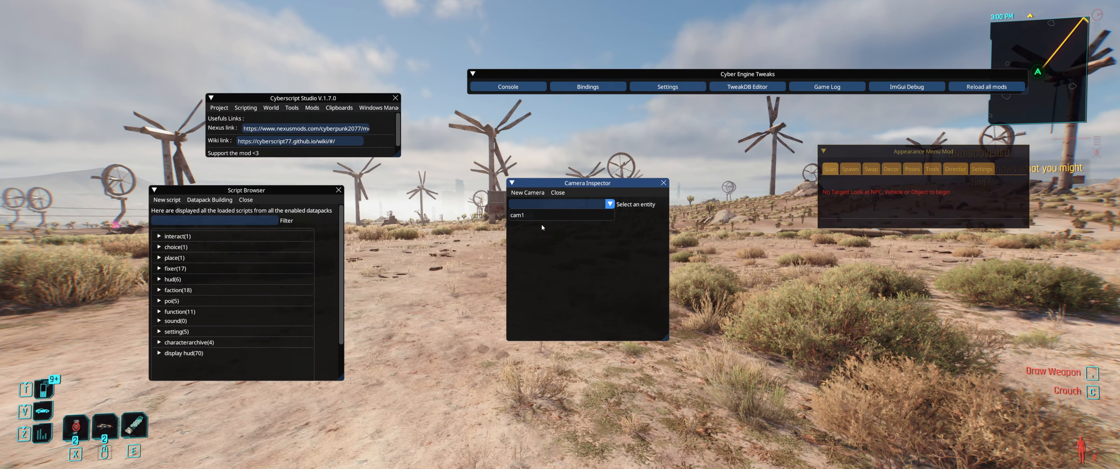
{"action": "left_click", "coordinate": [539, 215]}
{"action": "left_click", "coordinate": [520, 217]}
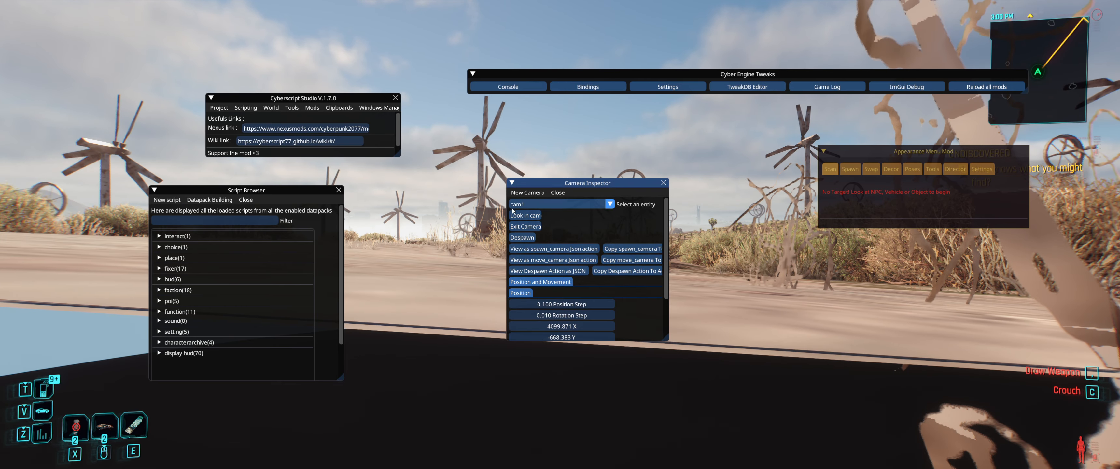
- Reposition cam1 to X 4098.871, Y -666.283, Z 141.895 with yaw -154.3454, check the bare view, and move the Camera Inspector aside
{"action": "scroll", "coordinate": [543, 282], "scroll_direction": "down", "scroll_amount": 2}
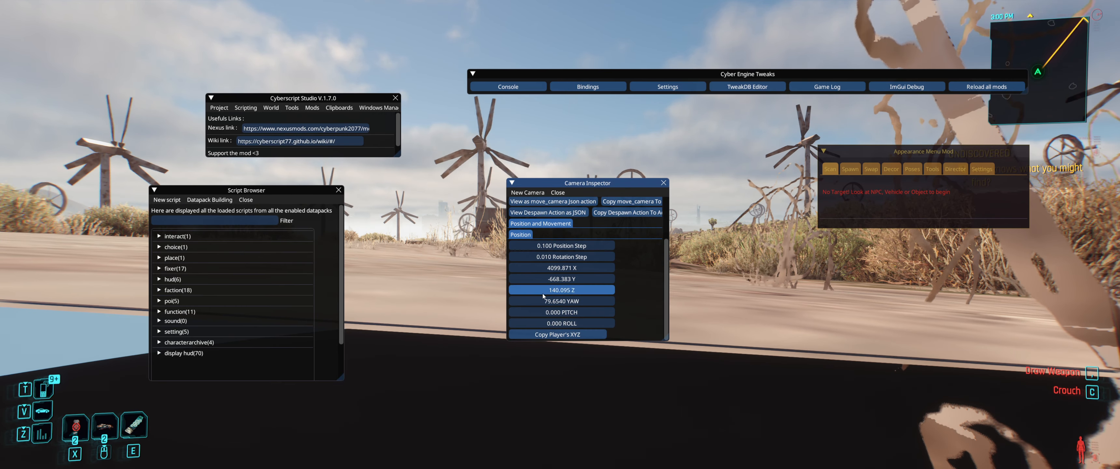
{"action": "left_click_drag", "start_coordinate": [543, 293], "coordinate": [538, 275]}
{"action": "key", "text": "grave"}
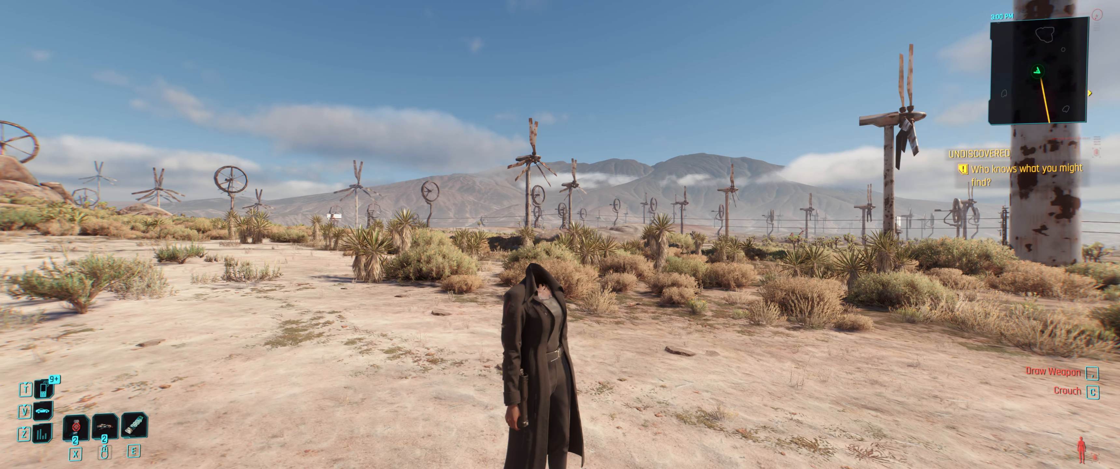
{"action": "key", "text": "grave"}
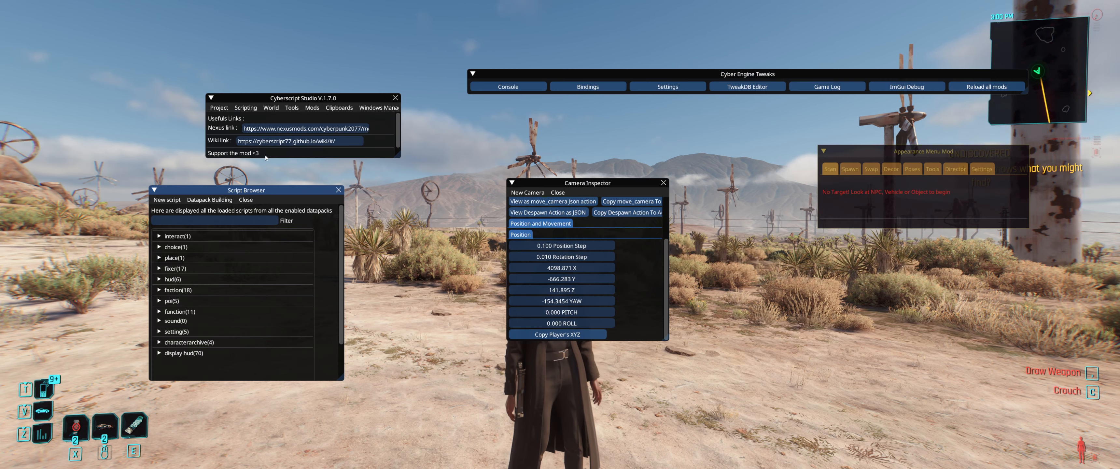
{"action": "left_click_drag", "start_coordinate": [634, 235], "coordinate": [782, 178]}
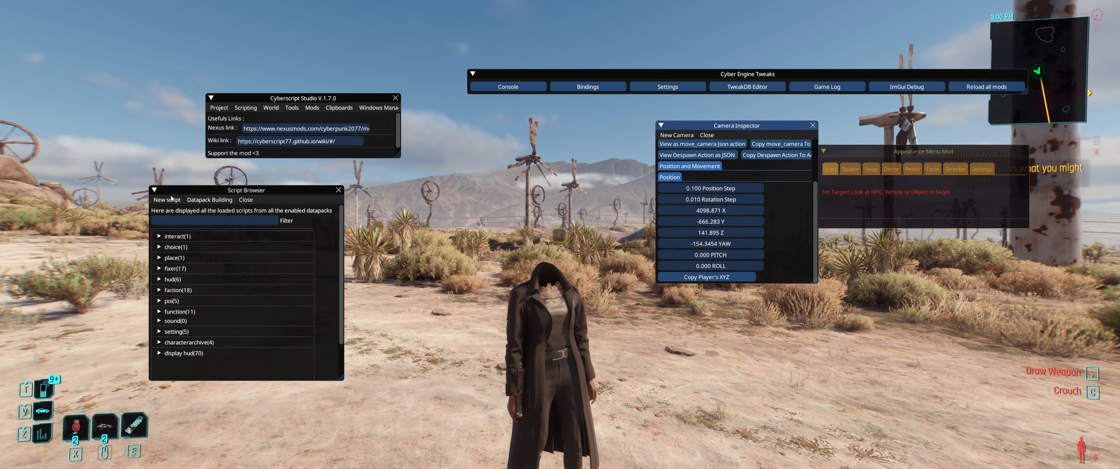
- Find the dialog_cam_player_template function in the Script Browser and open it for editing
{"action": "left_click", "coordinate": [179, 311]}
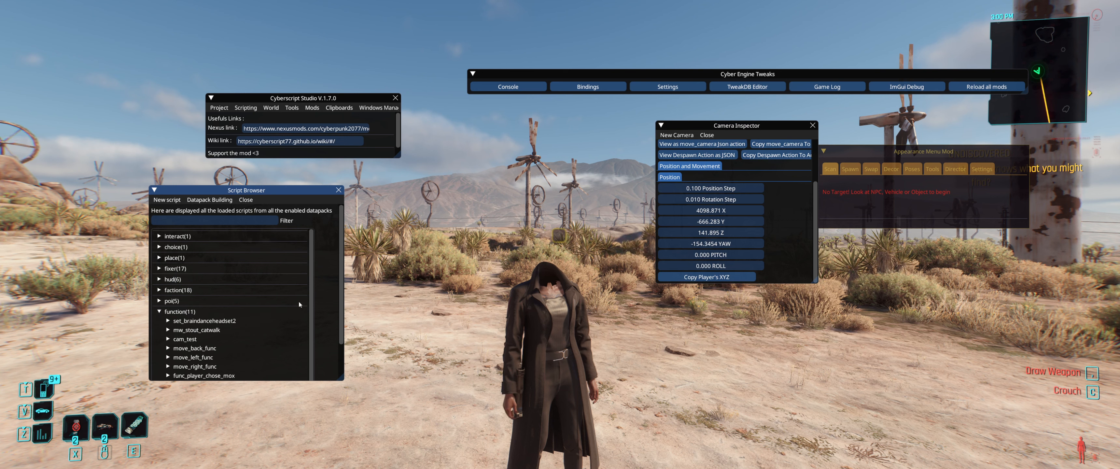
{"action": "scroll", "coordinate": [298, 300], "scroll_direction": "down", "scroll_amount": 1}
{"action": "scroll", "coordinate": [328, 337], "scroll_direction": "down", "scroll_amount": 2}
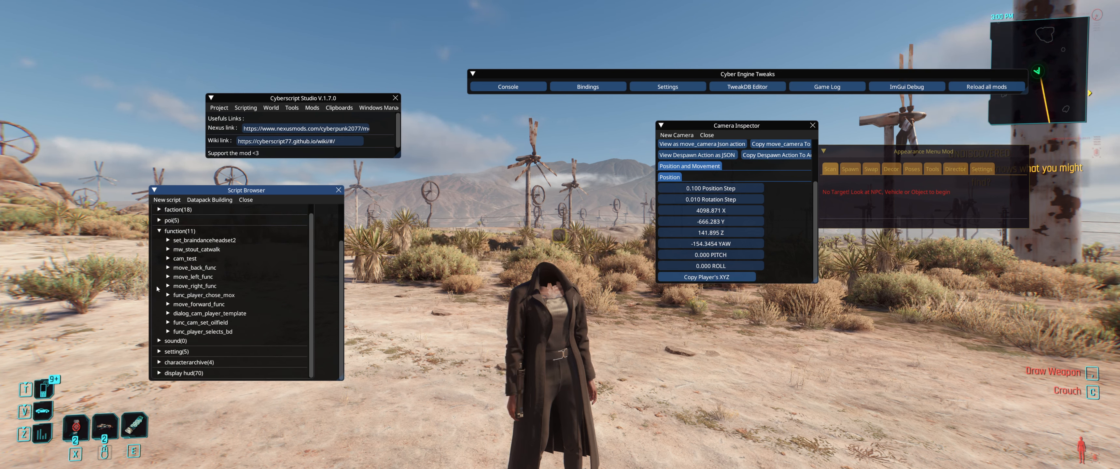
{"action": "left_click", "coordinate": [183, 313]}
{"action": "left_click", "coordinate": [181, 342]}
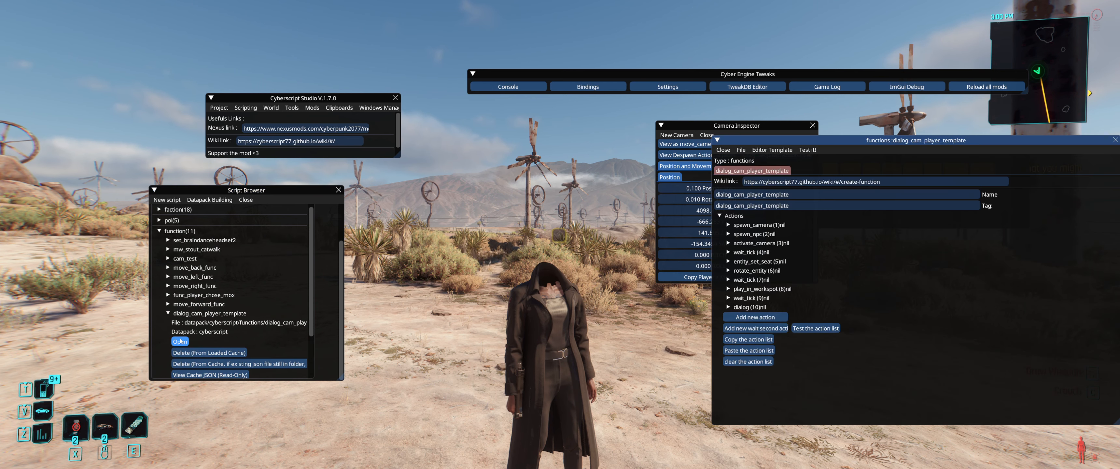
- Test the function's spawn_npc and entity_set_seat actions and view the result without the overlay
{"action": "left_click", "coordinate": [748, 225]}
{"action": "left_click", "coordinate": [749, 225]}
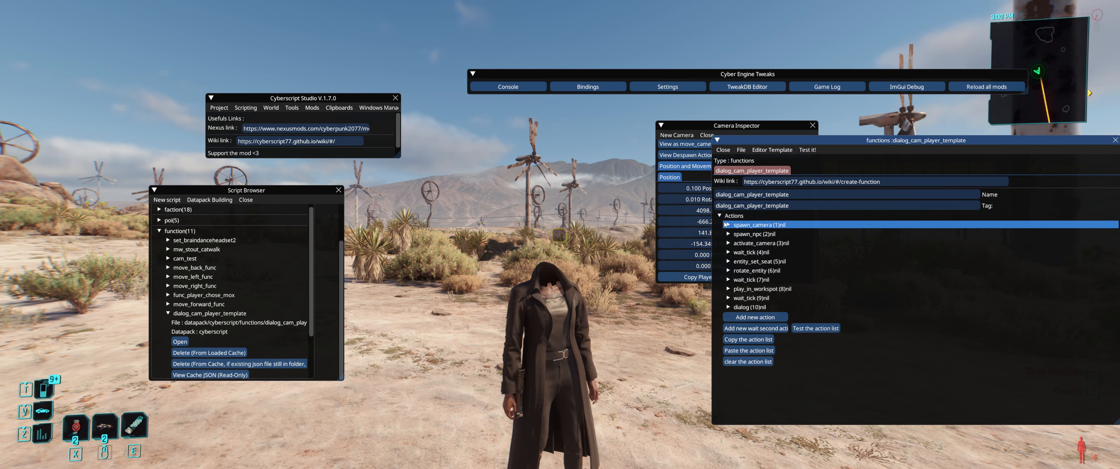
{"action": "left_click", "coordinate": [746, 234]}
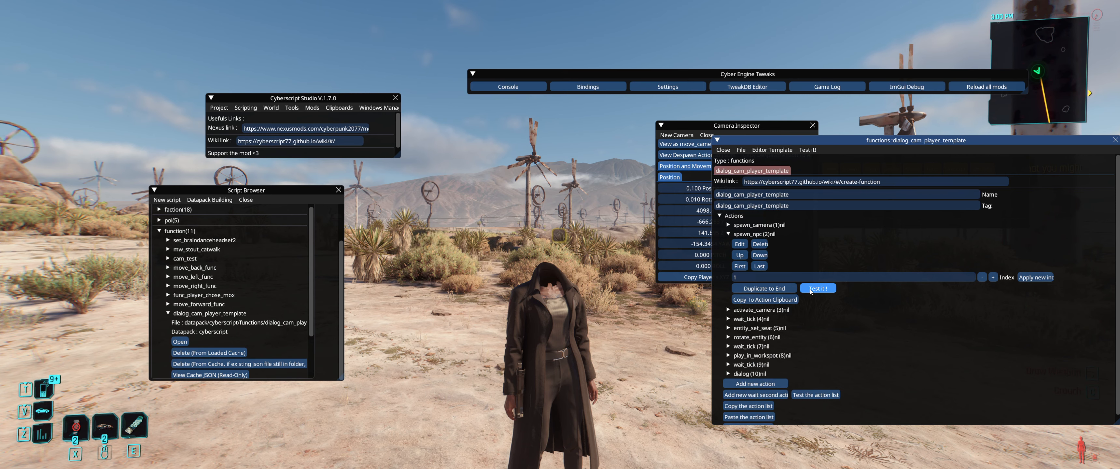
{"action": "left_click", "coordinate": [754, 234]}
{"action": "left_click", "coordinate": [758, 261]}
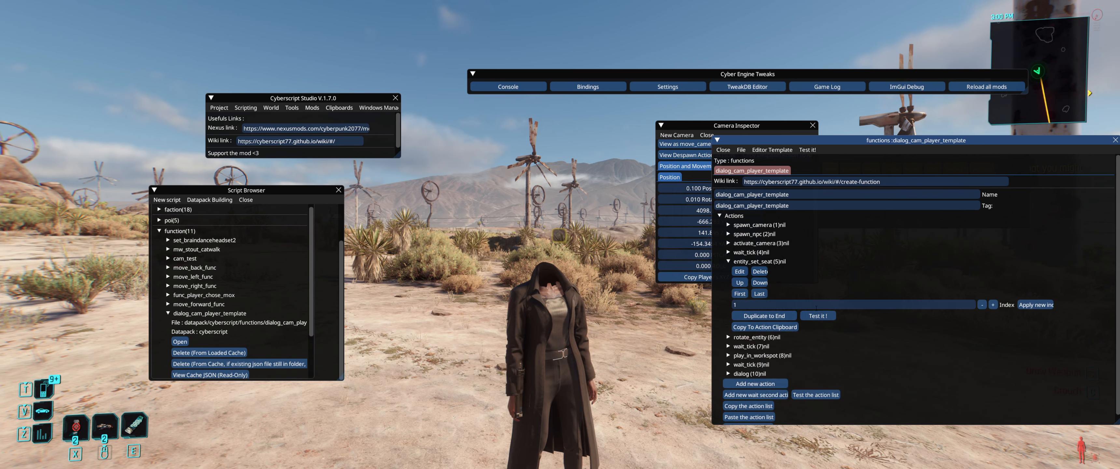
{"action": "left_click", "coordinate": [817, 315]}
{"action": "key", "text": "grave"}
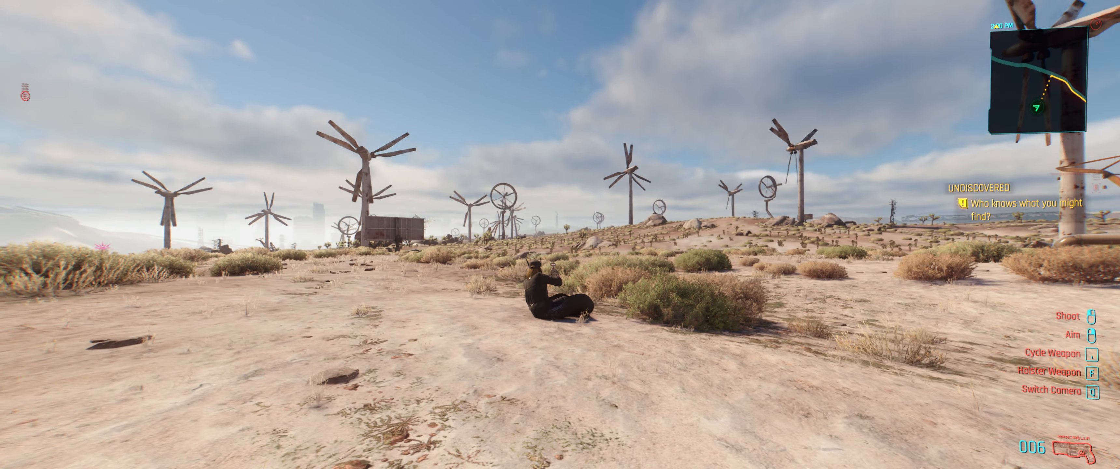
- Switch the camera view, holster the weapon, and test the function's play_in_workspot action
{"action": "key", "text": "q"}
{"action": "key", "text": "f"}
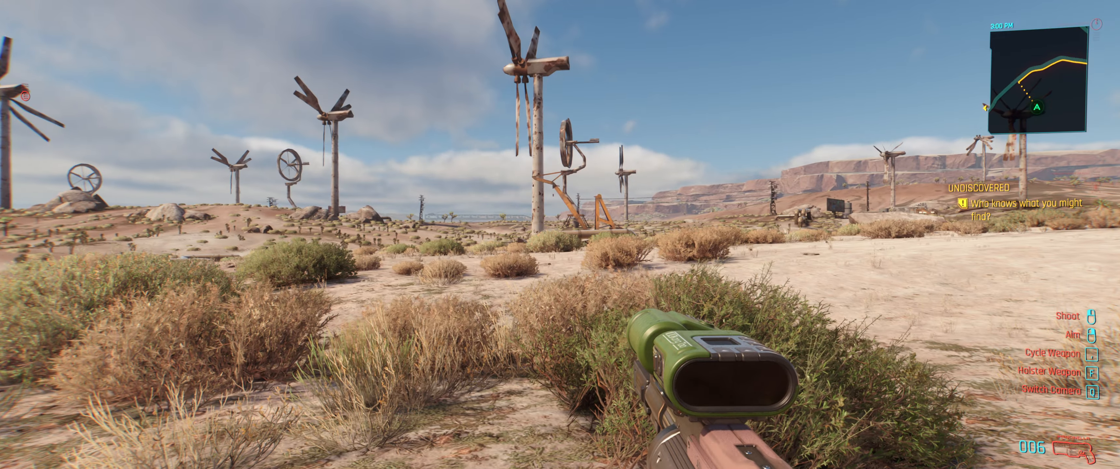
{"action": "key", "text": "grave"}
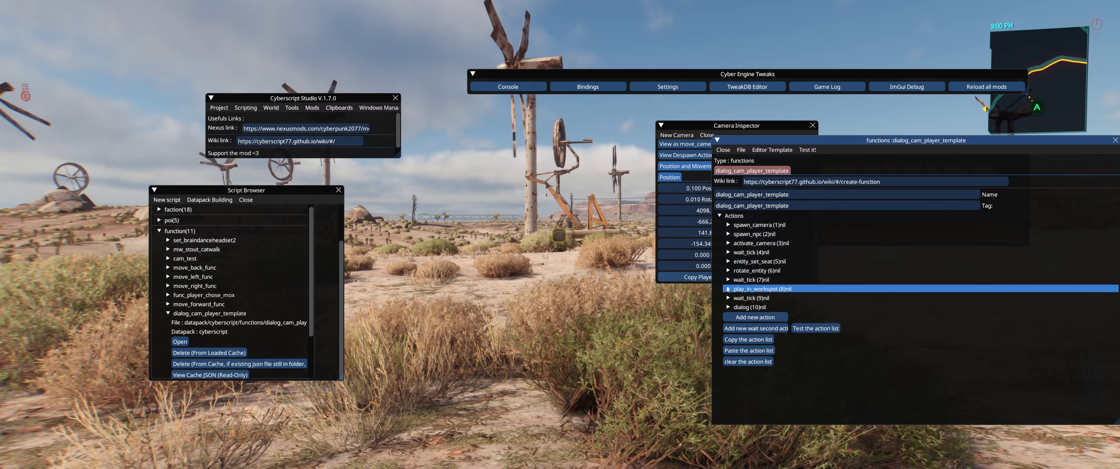
{"action": "key", "text": "grave"}
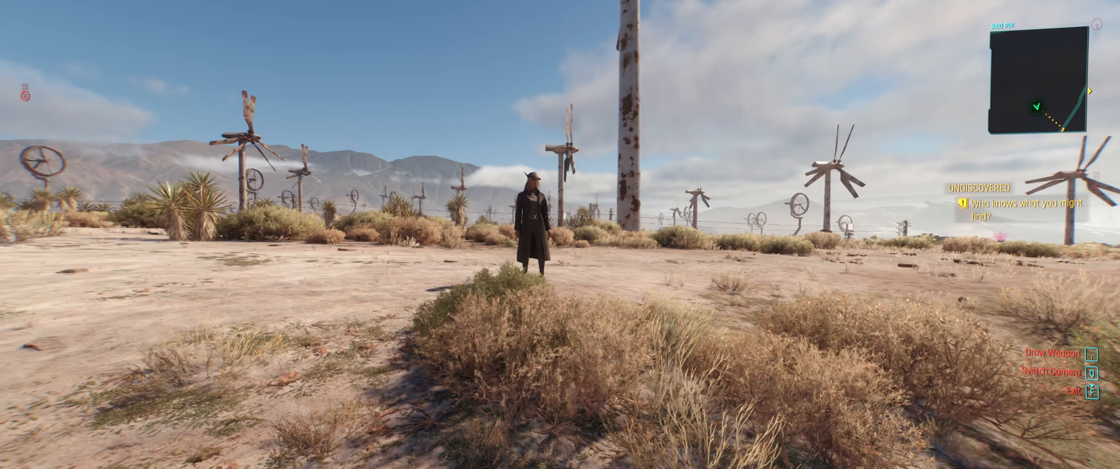
- Move the function editor away from the Camera Inspector and look through cam1 again
{"action": "key", "text": "grave"}
{"action": "left_click_drag", "start_coordinate": [895, 255], "coordinate": [1031, 274]}
{"action": "scroll", "coordinate": [779, 192], "scroll_direction": "up", "scroll_amount": 2}
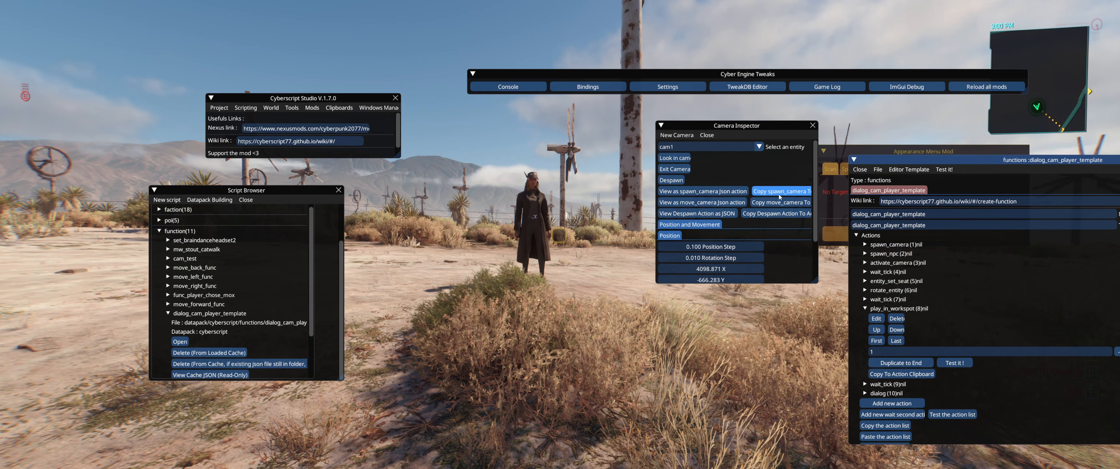
{"action": "left_click", "coordinate": [680, 158]}
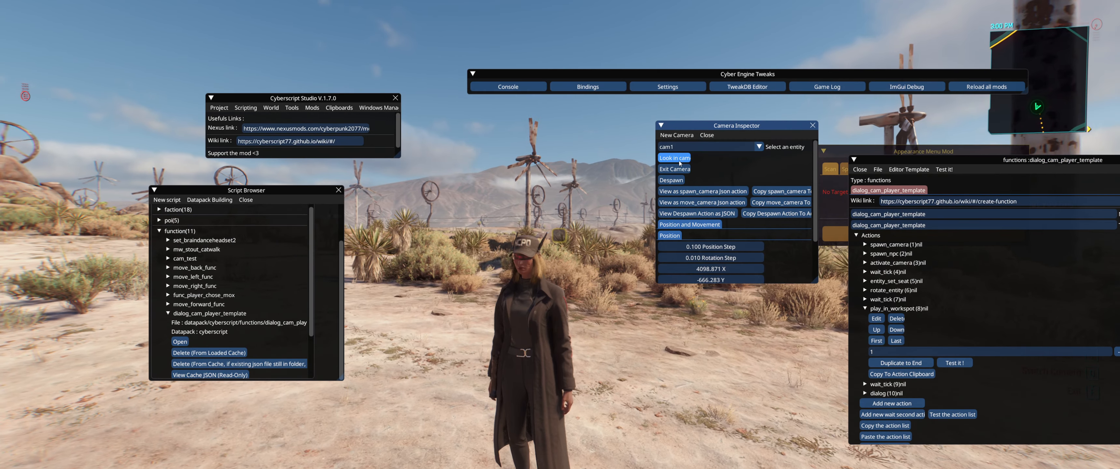
- Set cam1's position to X 4099.271, Y -666.883, Z 141.395 and check the framing with the overlay hidden
{"action": "scroll", "coordinate": [746, 247], "scroll_direction": "down", "scroll_amount": 3}
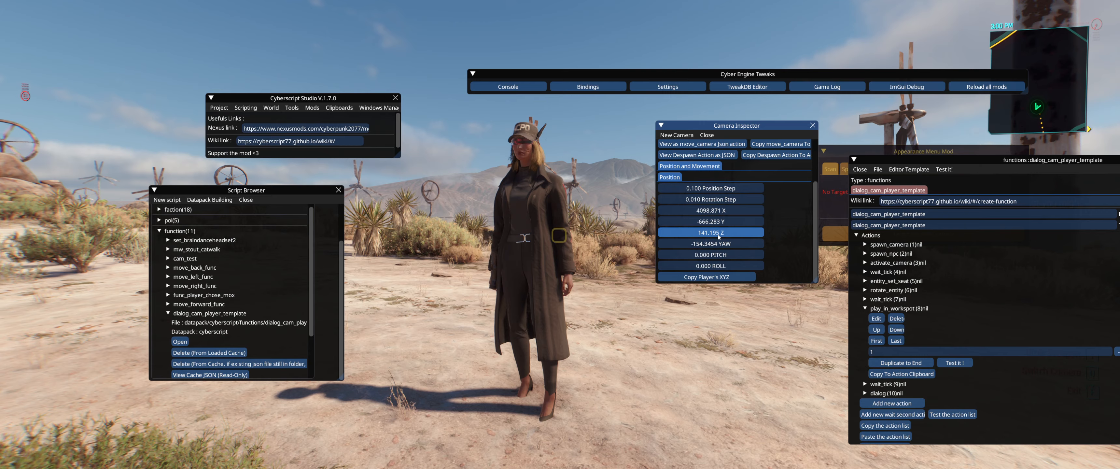
{"action": "mouse_move", "coordinate": [723, 223]}
{"action": "left_mouse_down"}
{"action": "mouse_move", "coordinate": [717, 213]}
{"action": "mouse_move", "coordinate": [729, 230]}
{"action": "left_mouse_up"}
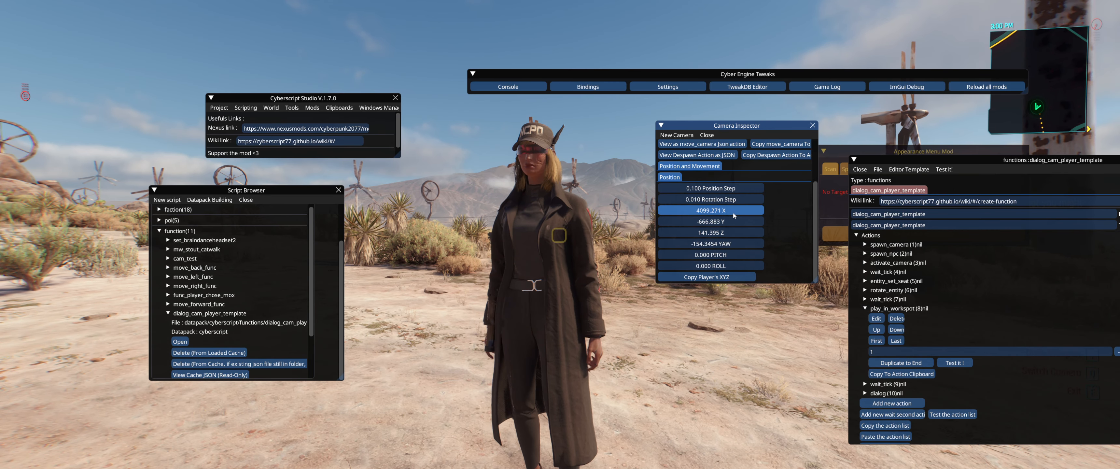
{"action": "key", "text": "Insert"}
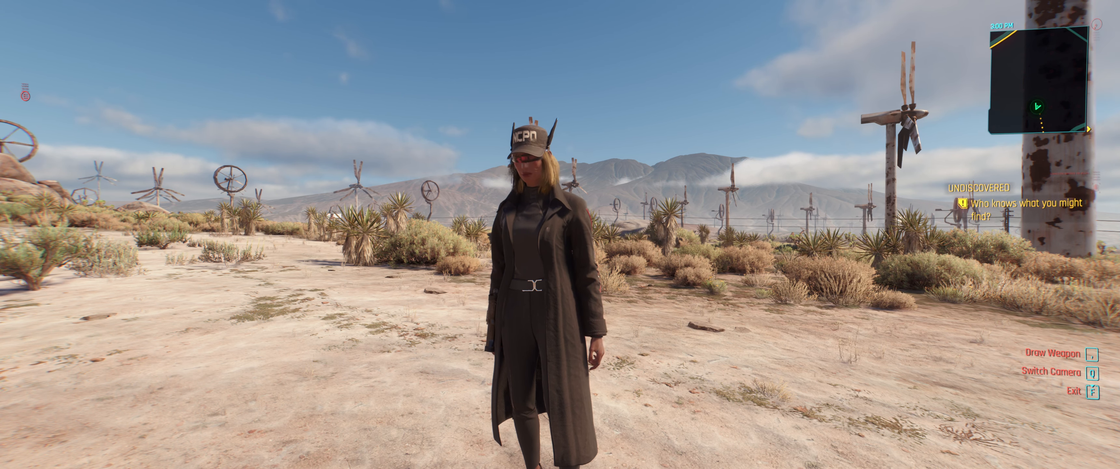
{"action": "key", "text": "grave"}
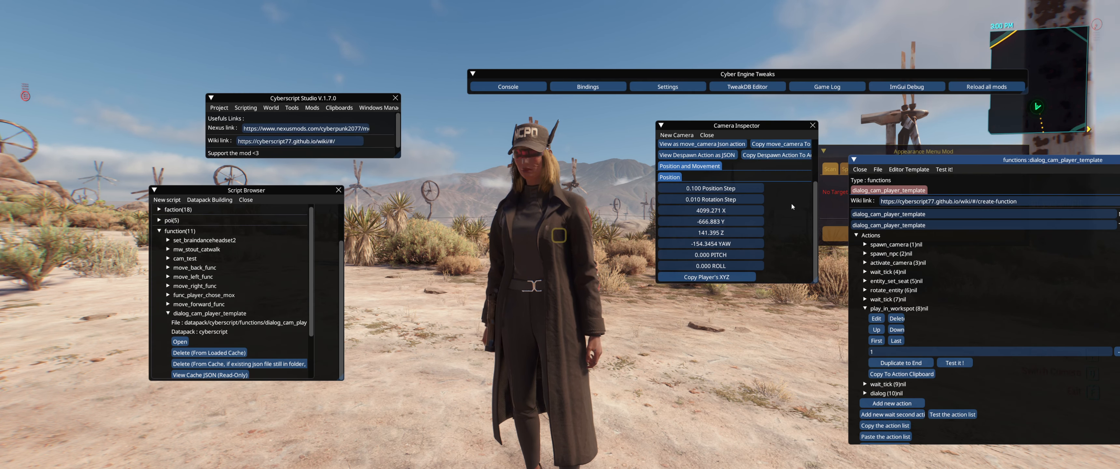
- Enlarge and reposition the Camera Inspector so that all of cam1's actions and position fields fit in the window
{"action": "scroll", "coordinate": [794, 195], "scroll_direction": "up", "scroll_amount": 3}
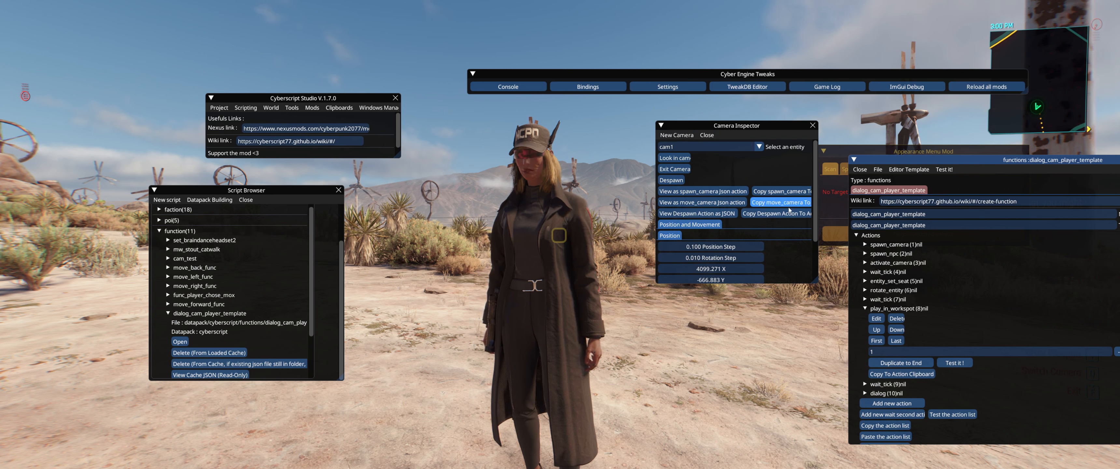
{"action": "scroll", "coordinate": [730, 222], "scroll_direction": "down", "scroll_amount": 3}
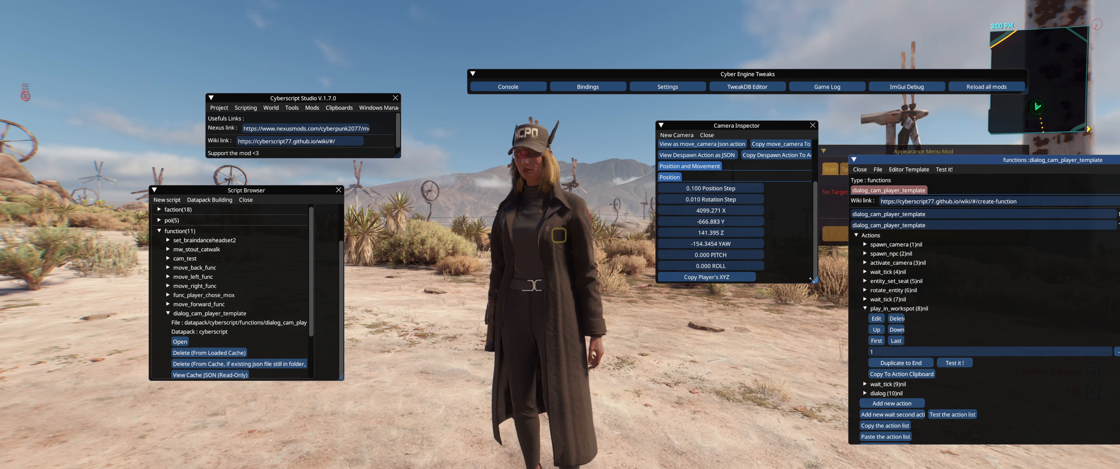
{"action": "left_click_drag", "start_coordinate": [812, 280], "coordinate": [1042, 413]}
{"action": "left_click_drag", "start_coordinate": [977, 363], "coordinate": [772, 355]}
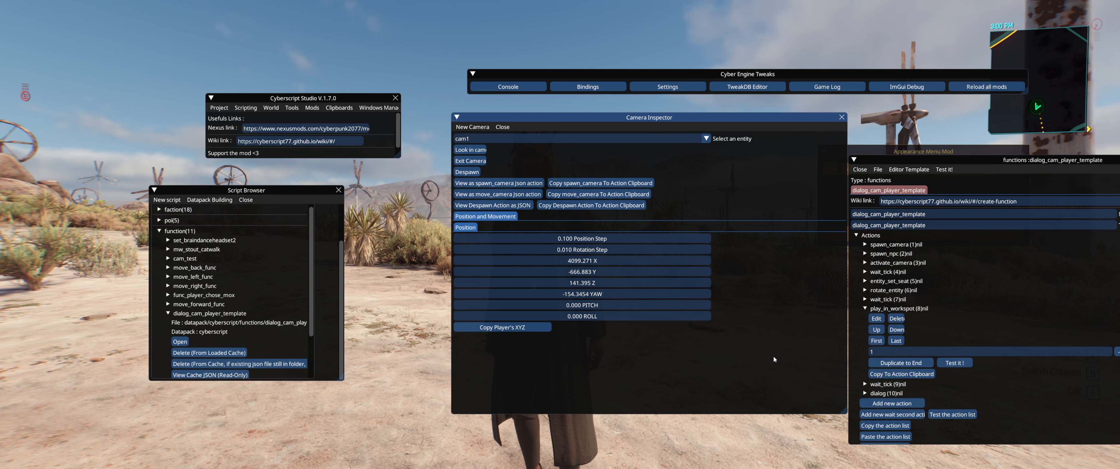
{"action": "left_click_drag", "start_coordinate": [659, 157], "coordinate": [664, 157]}
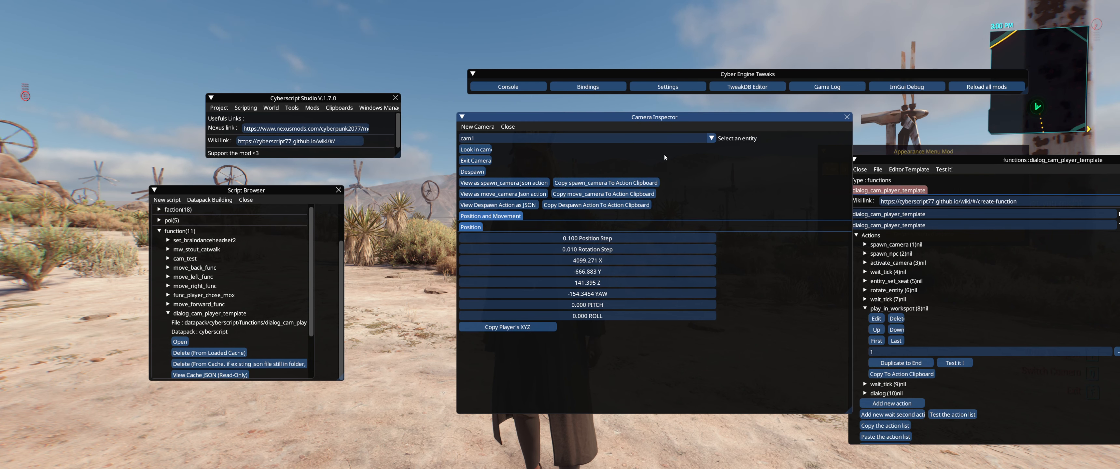
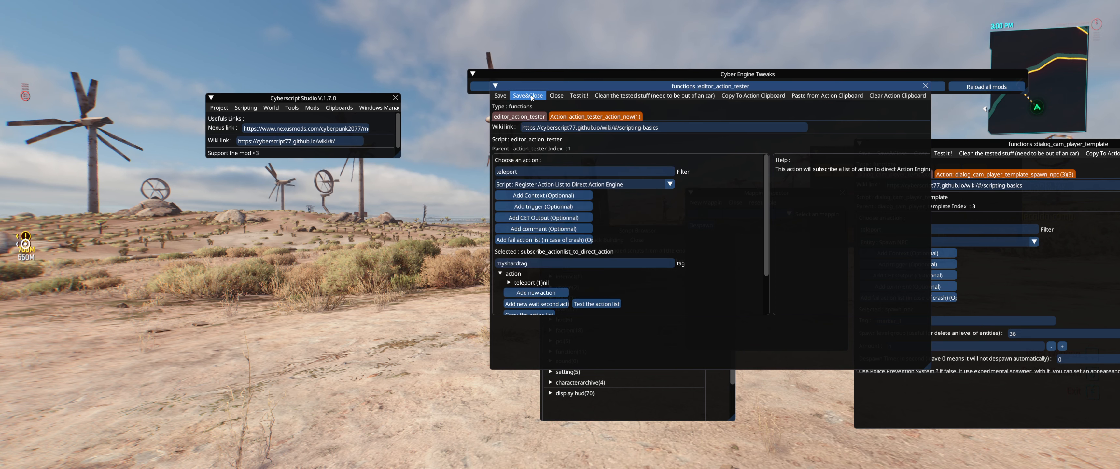
- Move the editor_action_tester editor aside, expand the Script Execution Engine's direct action registry, and test registering the myshardtag action list
{"action": "left_click_drag", "start_coordinate": [681, 232], "coordinate": [805, 235]}
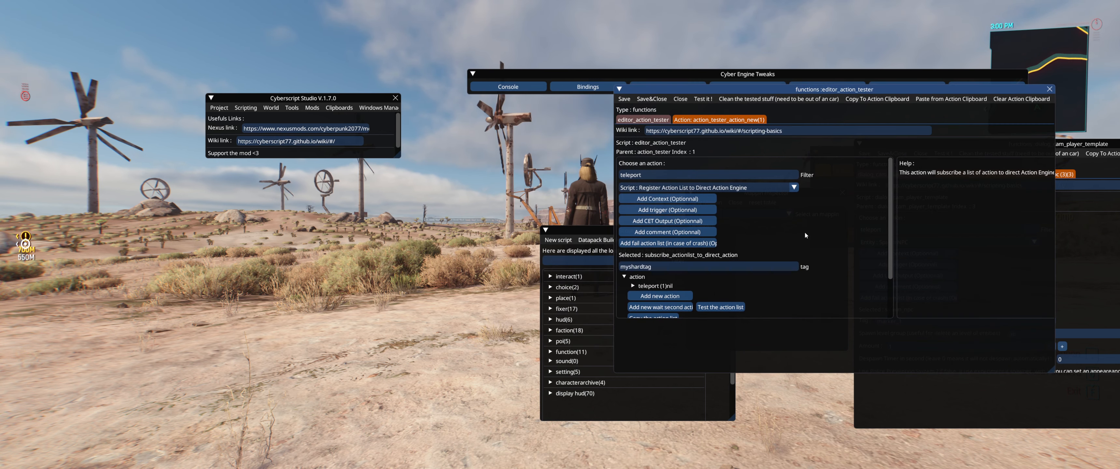
{"action": "left_click", "coordinate": [294, 108]}
{"action": "left_click", "coordinate": [326, 123]}
{"action": "left_click", "coordinate": [216, 147]}
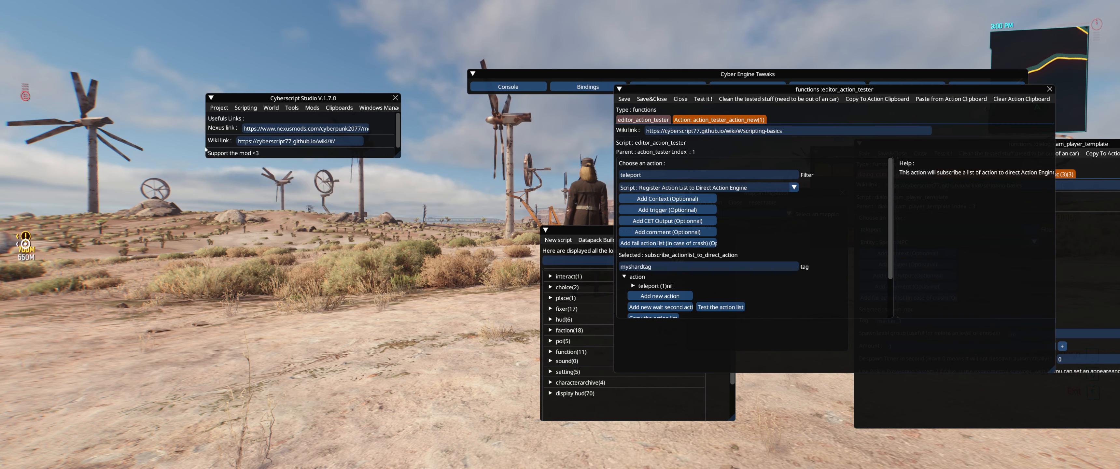
{"action": "left_click", "coordinate": [292, 107]}
{"action": "left_click", "coordinate": [300, 123]}
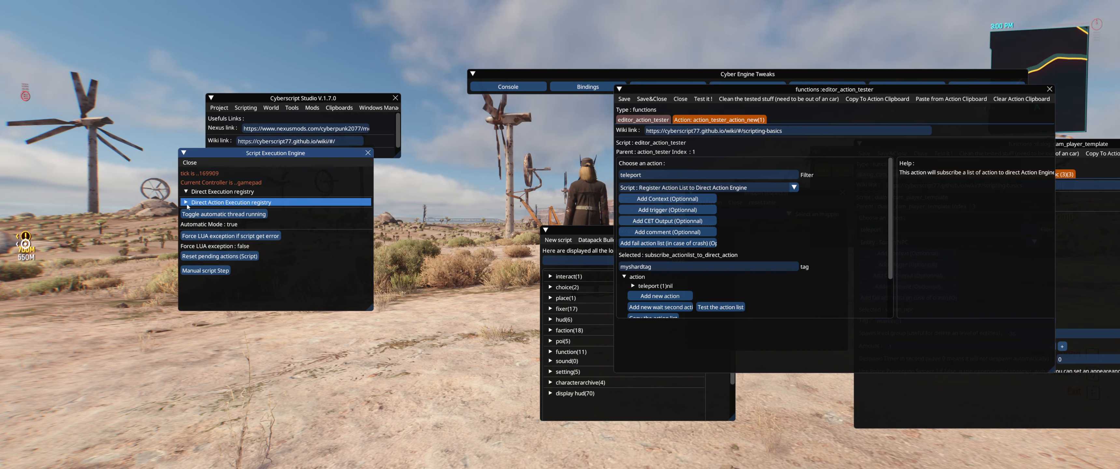
{"action": "left_click", "coordinate": [713, 101]}
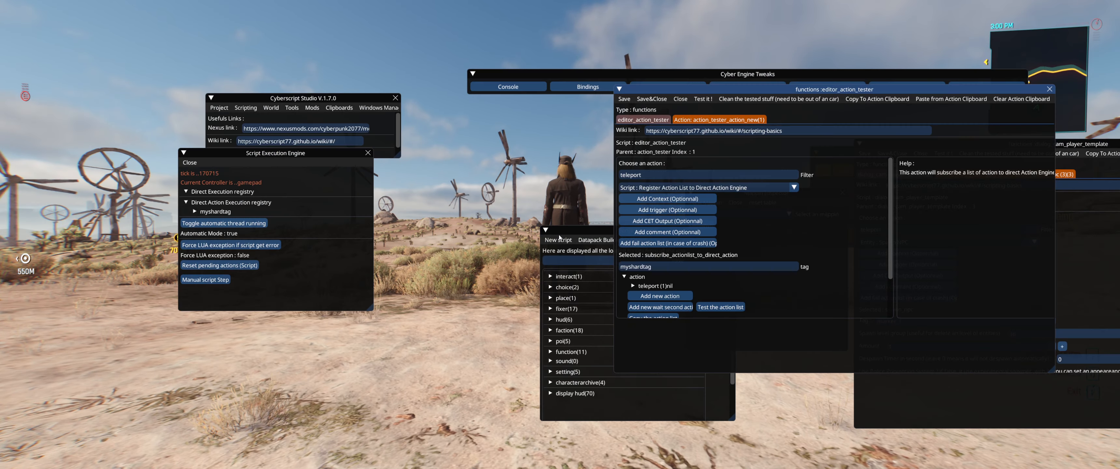
- Set the nested teleport action's relative X to -0.004, save it, and test the updated action in the game
{"action": "left_click", "coordinate": [632, 287]}
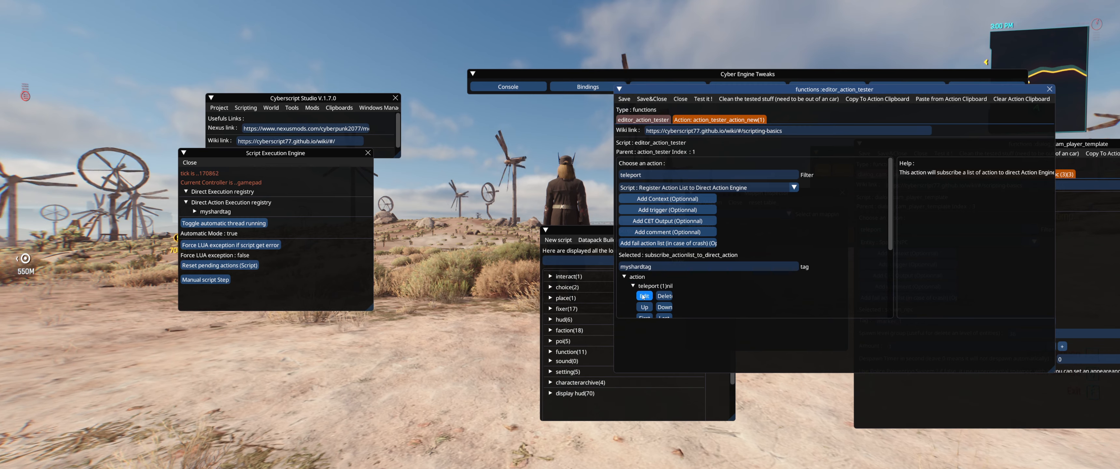
{"action": "left_click", "coordinate": [643, 296]}
{"action": "scroll", "coordinate": [699, 250], "scroll_direction": "down", "scroll_amount": 4}
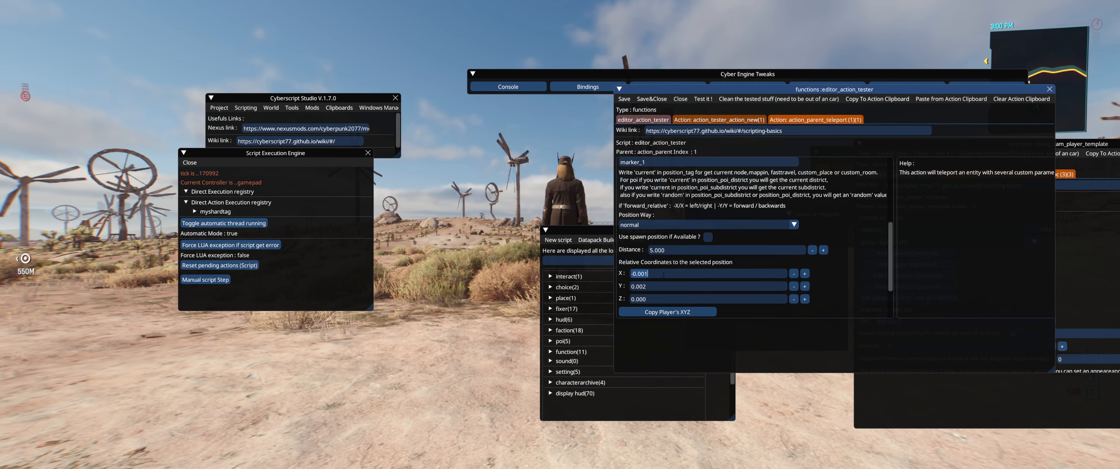
{"action": "type", "text": "-0.004"}
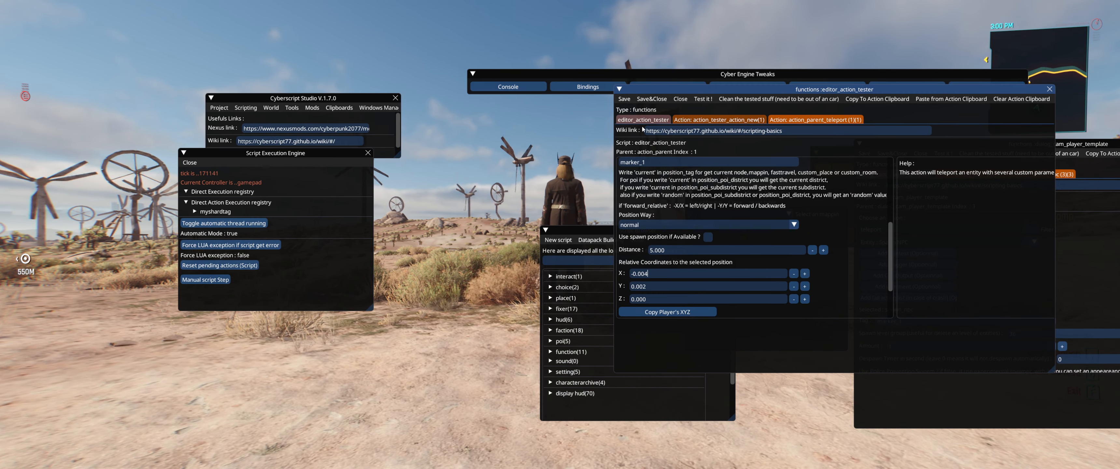
{"action": "left_click", "coordinate": [651, 98]}
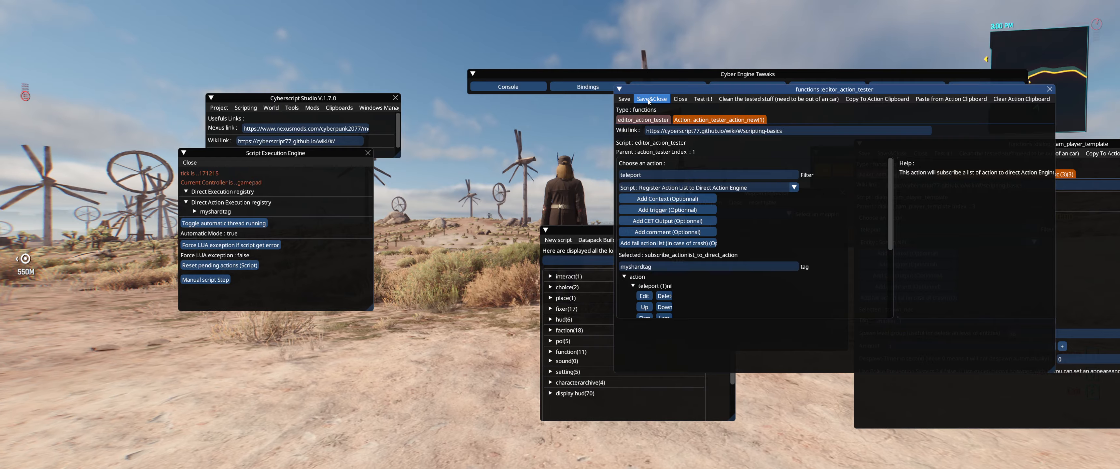
{"action": "left_click", "coordinate": [703, 99]}
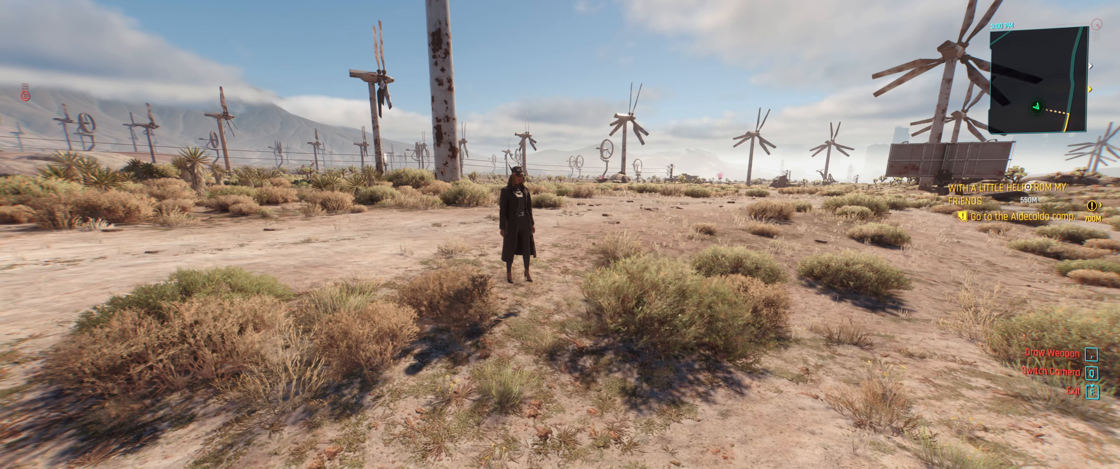
{"action": "key", "text": "grave"}
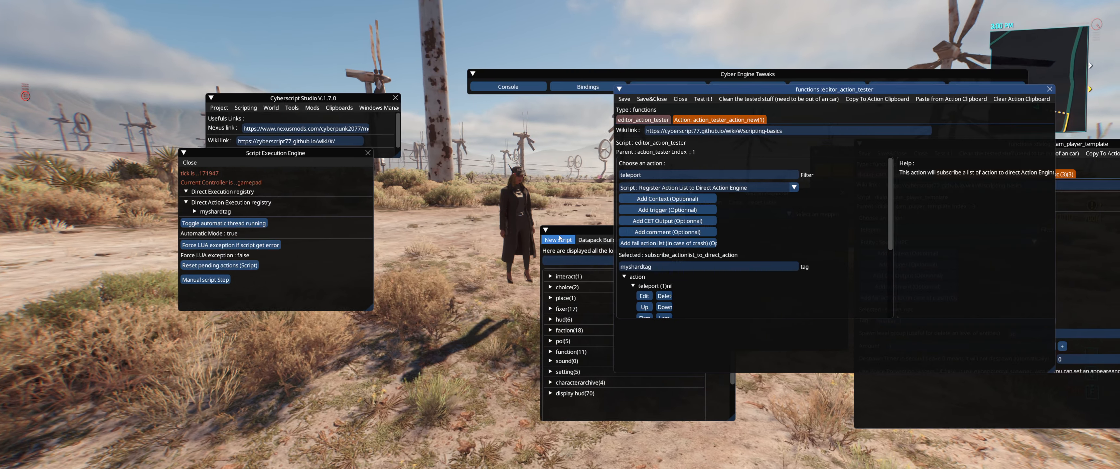
- Inspect the myshardtag entry in the direct action registry and the options of its teleport action in the editor
{"action": "left_click", "coordinate": [211, 212]}
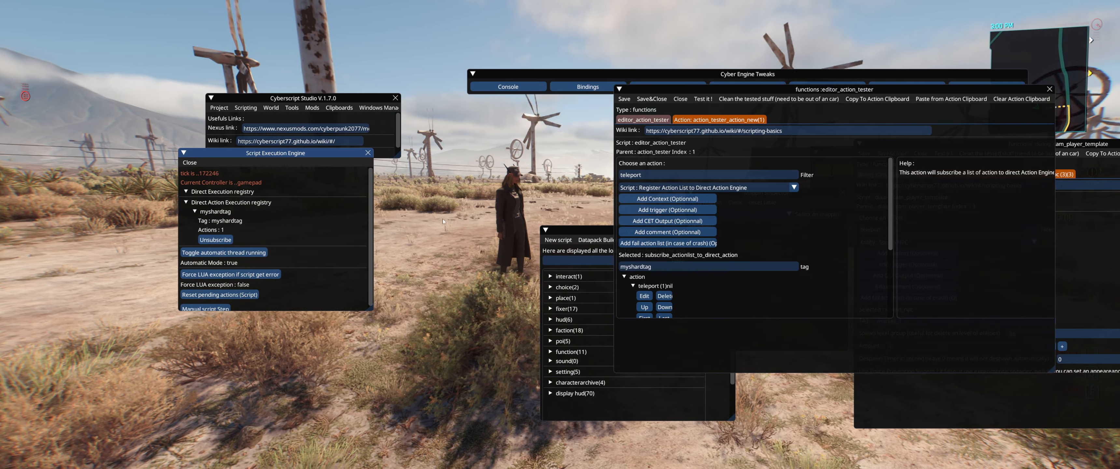
{"action": "scroll", "coordinate": [586, 235], "scroll_direction": "down", "scroll_amount": 1}
{"action": "scroll", "coordinate": [648, 231], "scroll_direction": "down", "scroll_amount": 3}
{"action": "scroll", "coordinate": [648, 232], "scroll_direction": "up", "scroll_amount": 1}
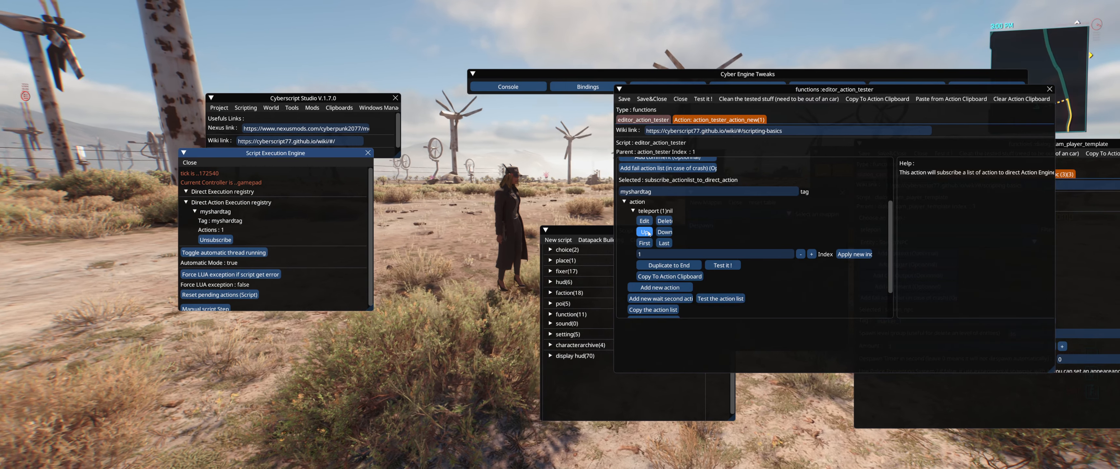
{"action": "left_click_drag", "start_coordinate": [307, 157], "coordinate": [513, 191]}
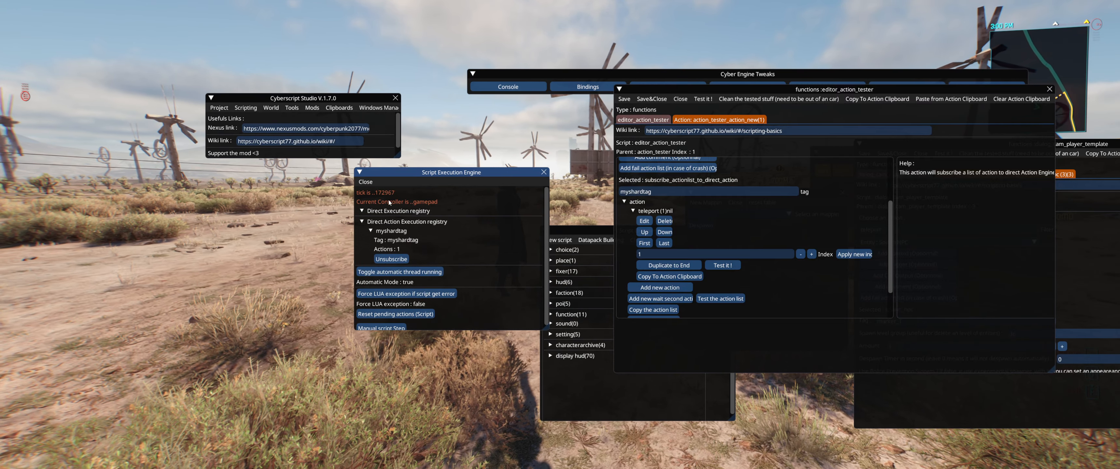
- Check the teleport's effect on the player with the overlay hidden, and move the Script Execution Engine clear of the Script Browser
{"action": "key", "text": "Home"}
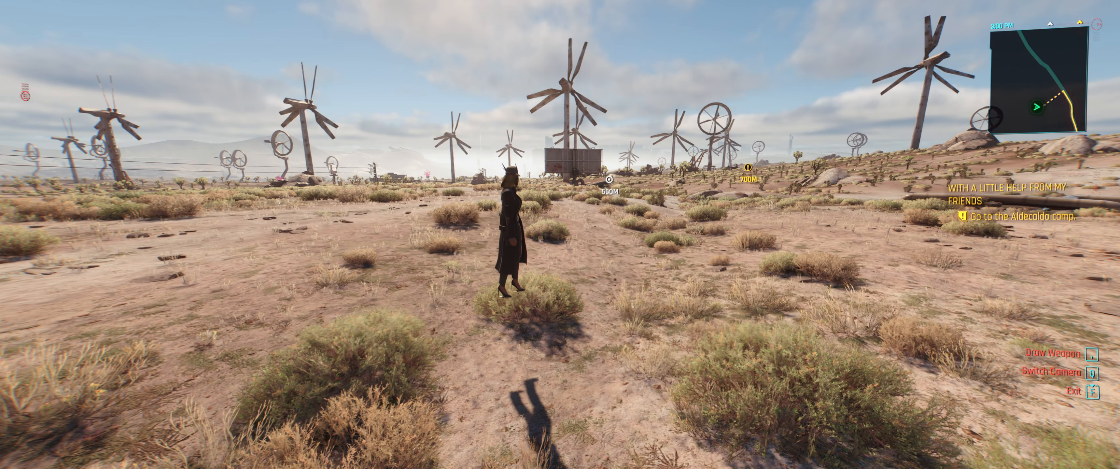
{"action": "key", "text": "Home"}
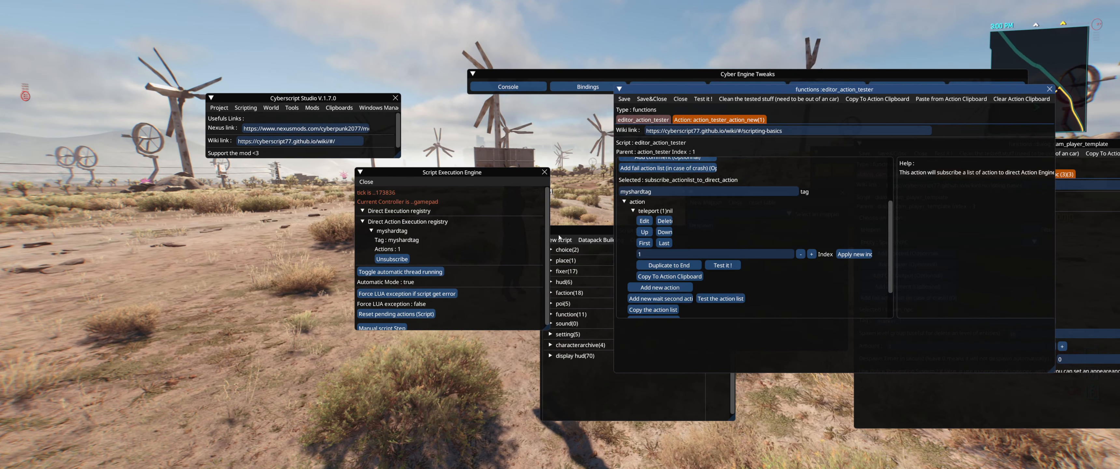
{"action": "key", "text": "grave"}
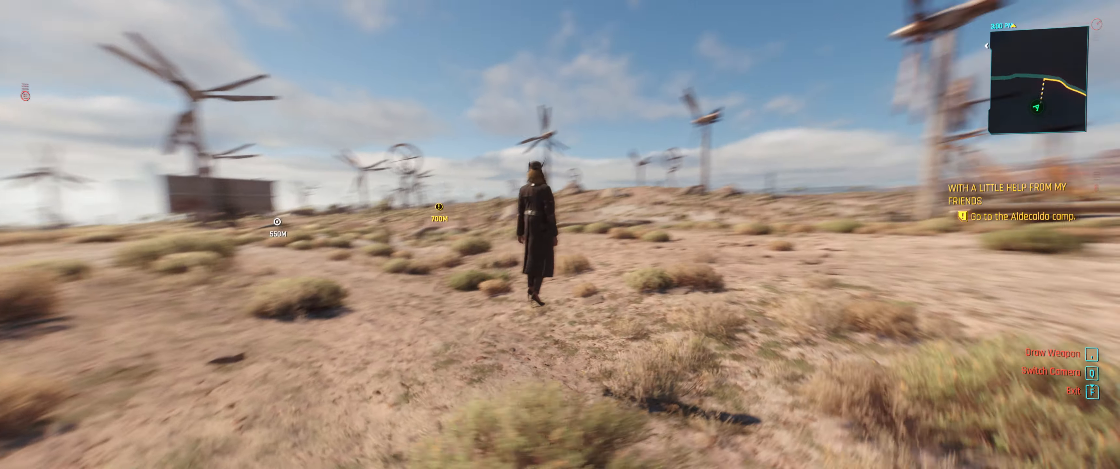
{"action": "key", "text": "grave"}
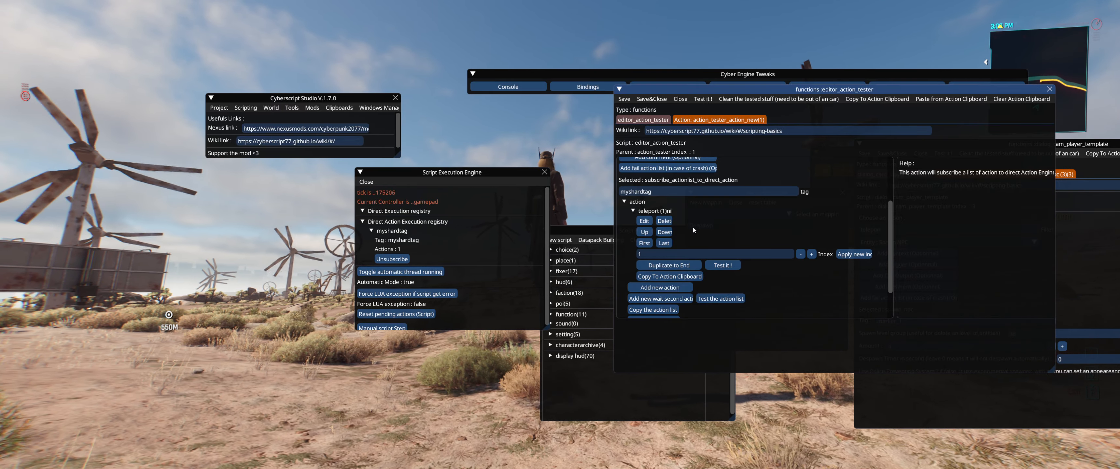
{"action": "left_click_drag", "start_coordinate": [505, 209], "coordinate": [386, 233]}
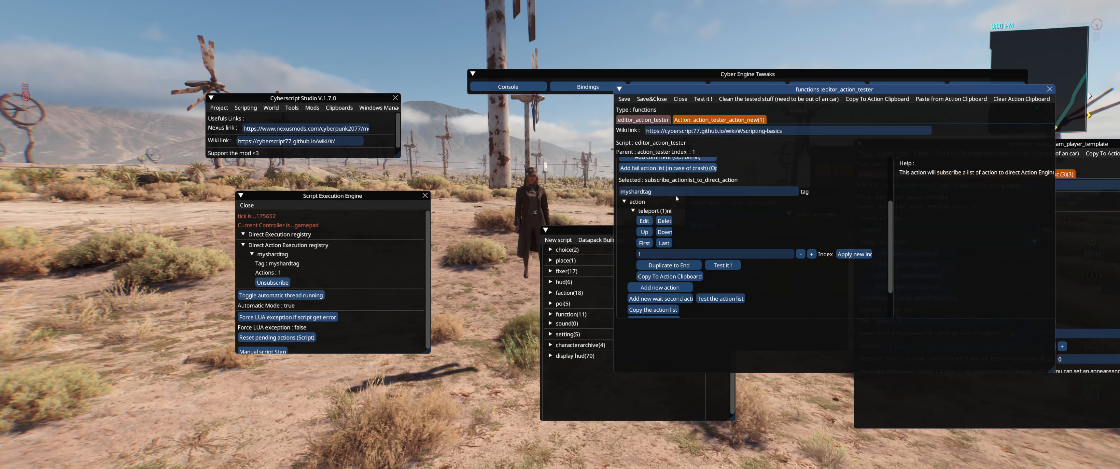
- Examine the teleport-related actions offered in the action selection for editor_action_tester
{"action": "scroll", "coordinate": [708, 223], "scroll_direction": "up", "scroll_amount": 2}
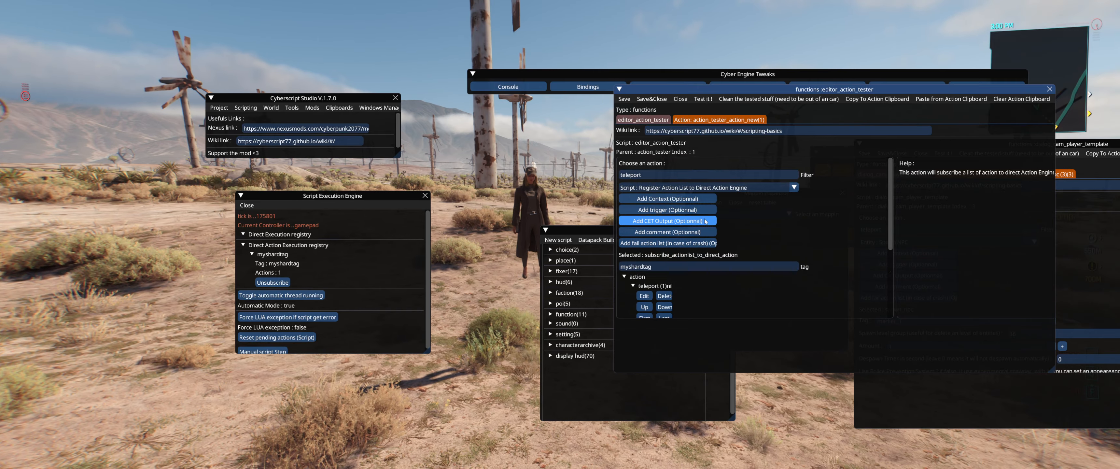
{"action": "left_click", "coordinate": [756, 187]}
{"action": "scroll", "coordinate": [696, 225], "scroll_direction": "down", "scroll_amount": 1}
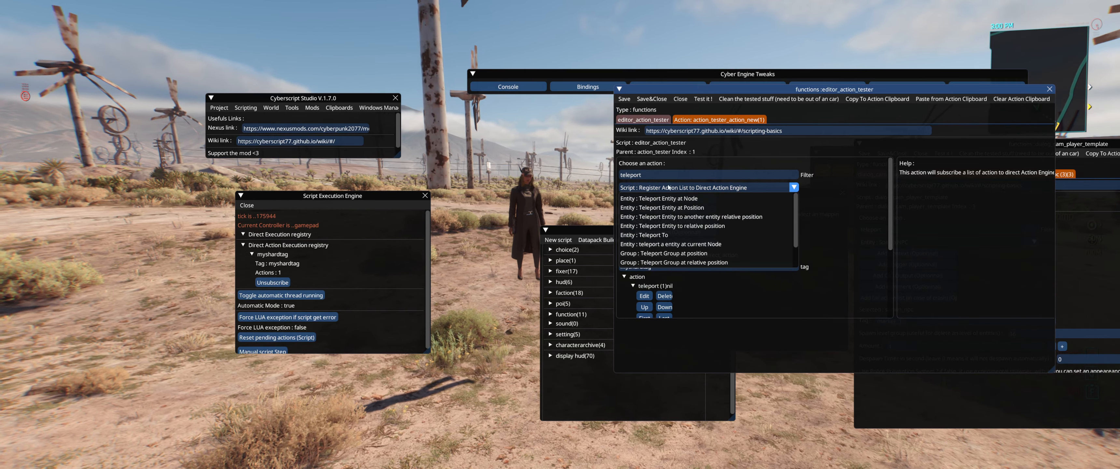
{"action": "scroll", "coordinate": [696, 225], "scroll_direction": "up", "scroll_amount": 1}
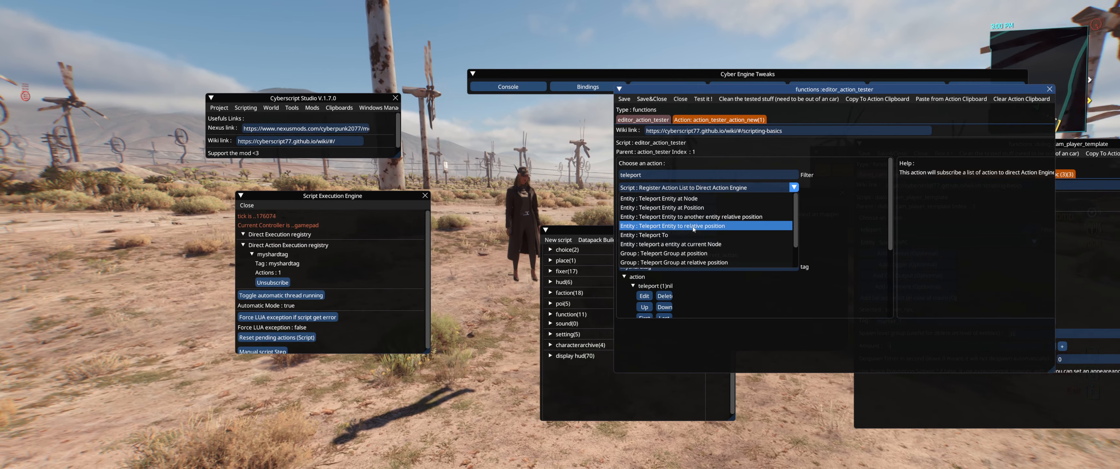
{"action": "left_click", "coordinate": [702, 186]}
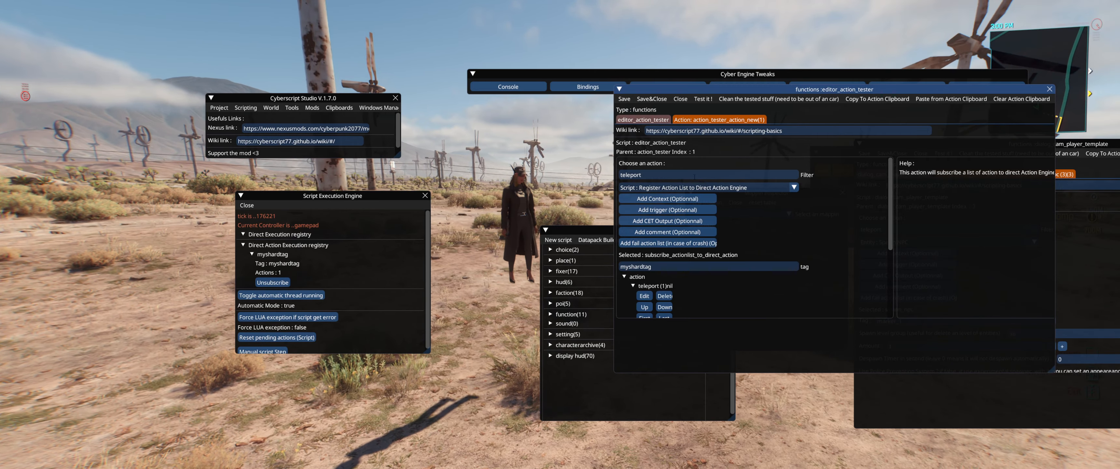
- Clear the teleport filter and change the action to Sound : Play Game Sound
{"action": "double_click", "coordinate": [700, 174]}
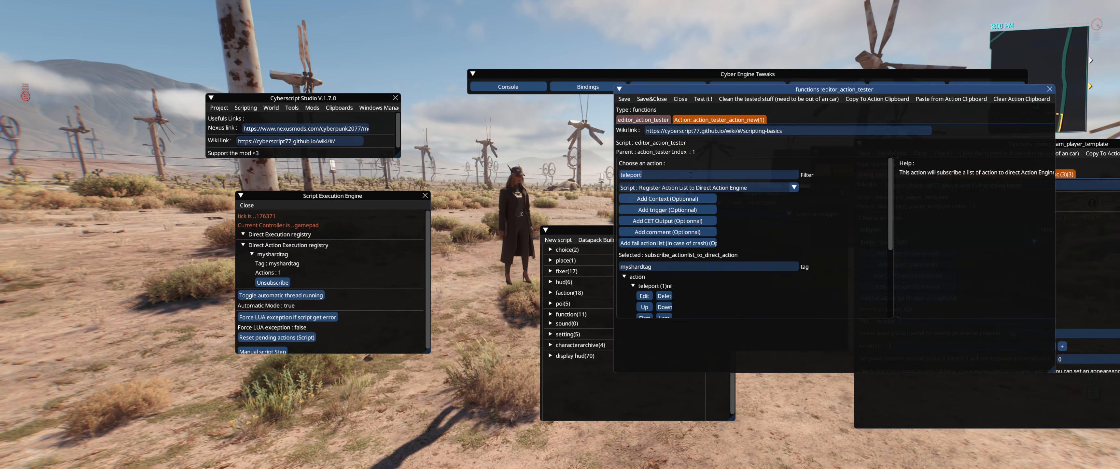
{"action": "key", "text": "BackSpace"}
{"action": "left_click", "coordinate": [693, 186]}
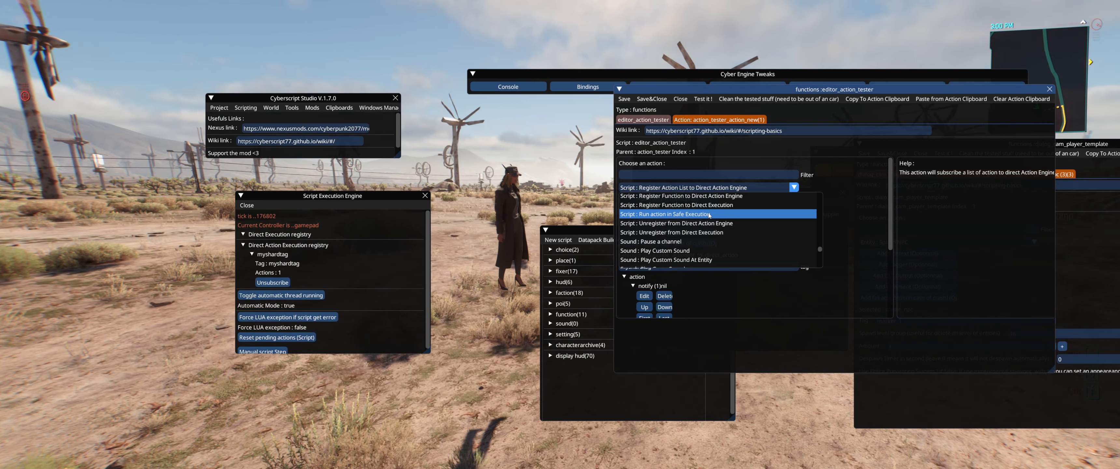
{"action": "scroll", "coordinate": [709, 220], "scroll_direction": "down", "scroll_amount": 1}
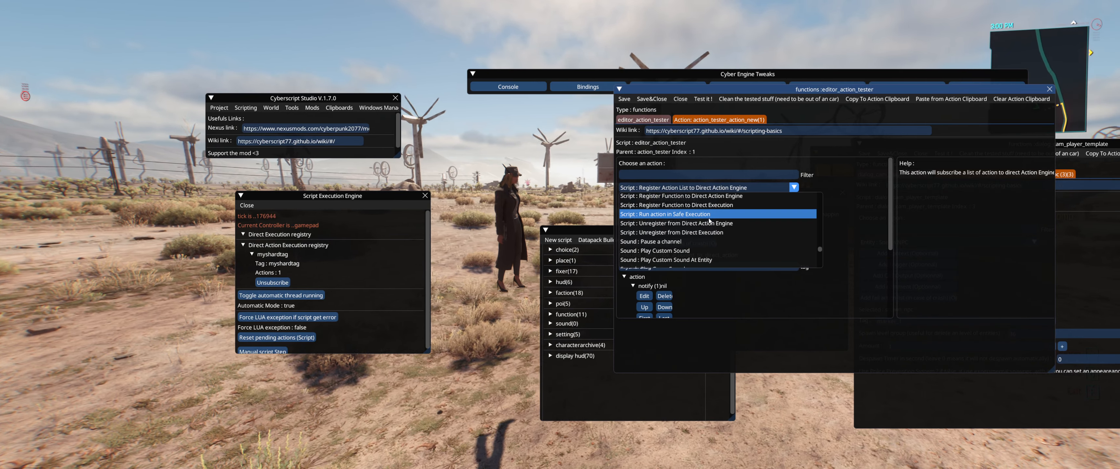
{"action": "scroll", "coordinate": [705, 231], "scroll_direction": "down", "scroll_amount": 1}
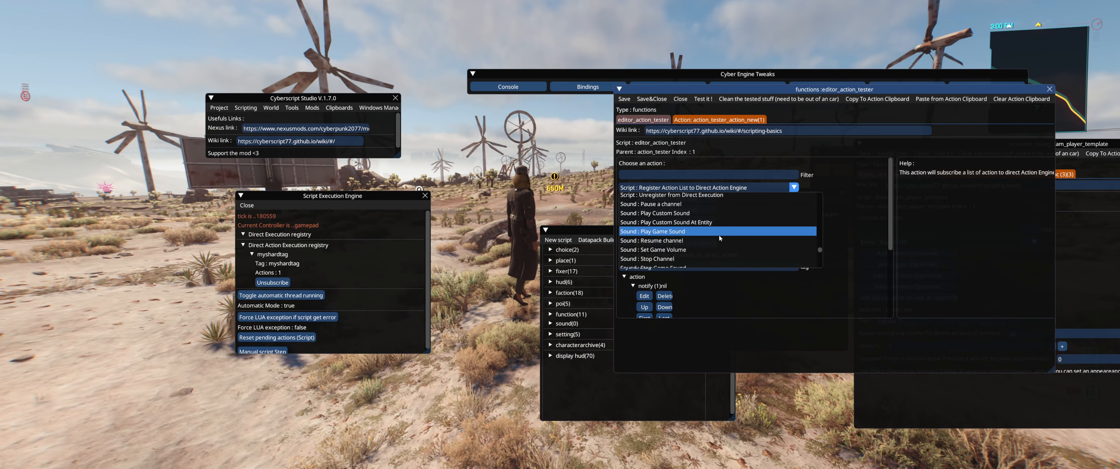
{"action": "left_click", "coordinate": [714, 232]}
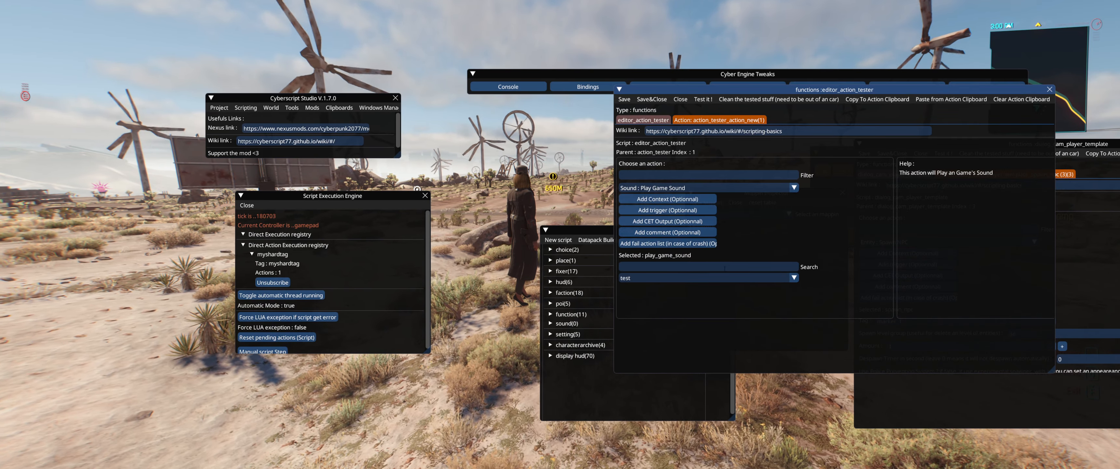
- Browse the game sounds available for the Play Game Sound action
{"action": "left_click", "coordinate": [725, 277]}
{"action": "scroll", "coordinate": [716, 305], "scroll_direction": "down", "scroll_amount": 10}
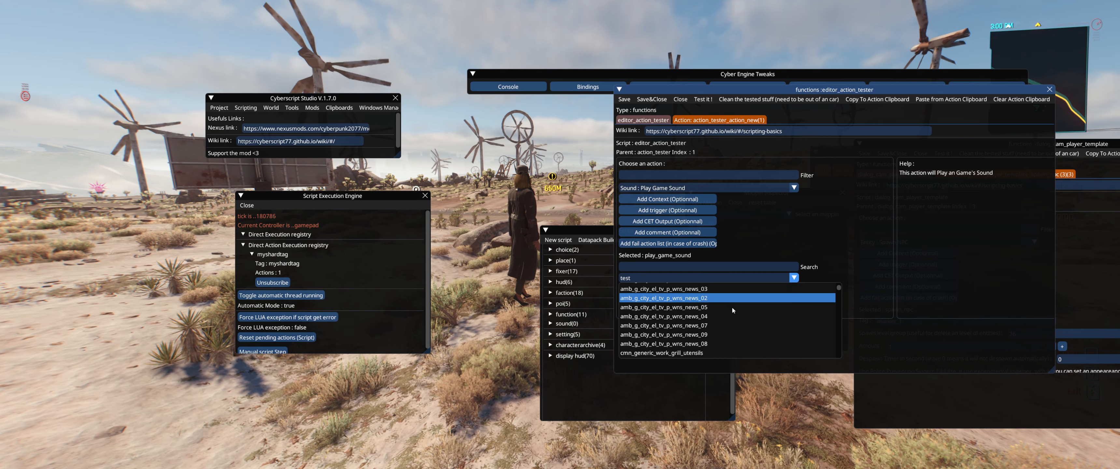
{"action": "scroll", "coordinate": [755, 294], "scroll_direction": "down", "scroll_amount": 8}
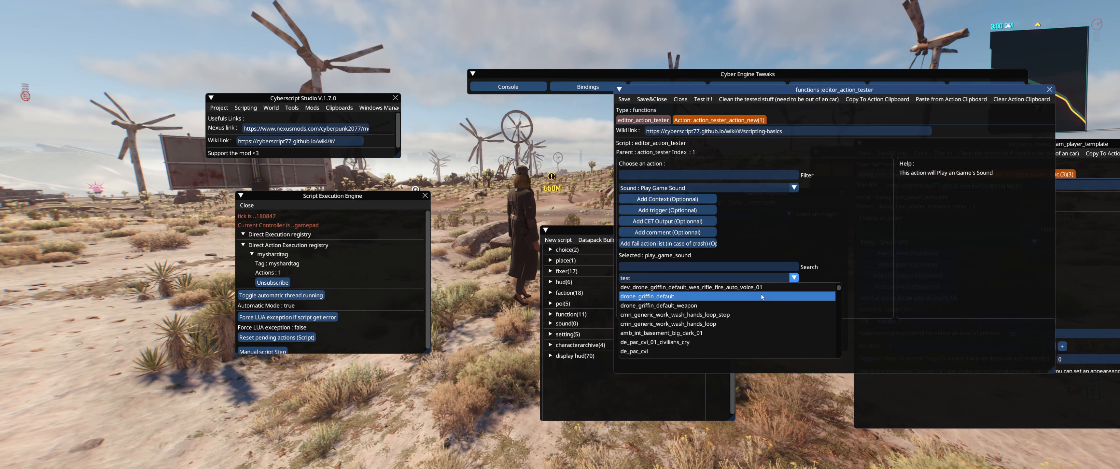
- Look through the stat, time and UI actions and change the action to UI : Authorization Notification
{"action": "left_click", "coordinate": [753, 189]}
{"action": "left_click", "coordinate": [753, 189]}
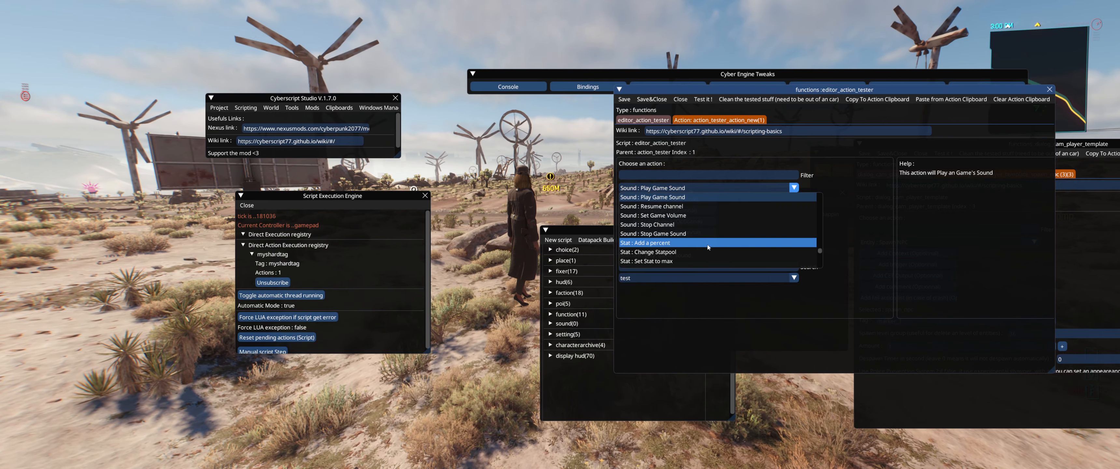
{"action": "scroll", "coordinate": [711, 230], "scroll_direction": "down", "scroll_amount": 2}
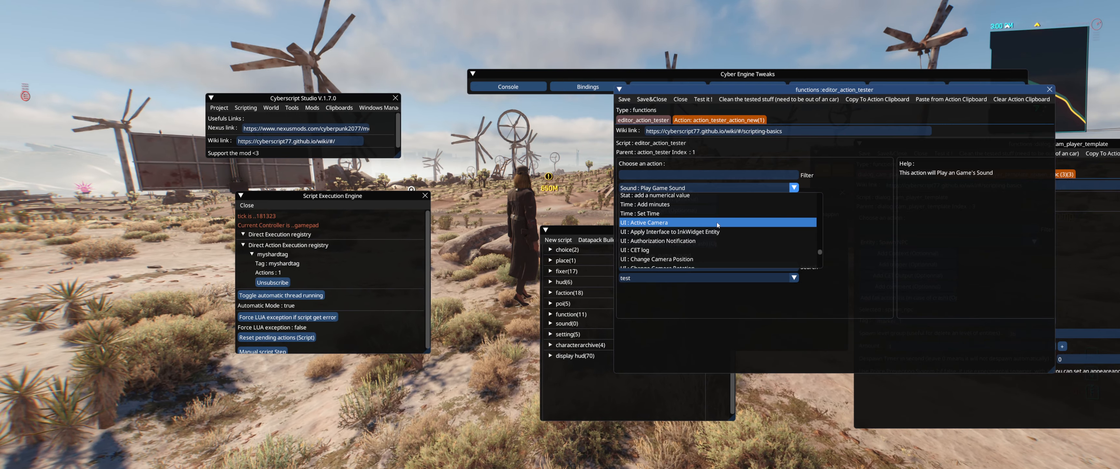
{"action": "scroll", "coordinate": [717, 224], "scroll_direction": "down", "scroll_amount": 1}
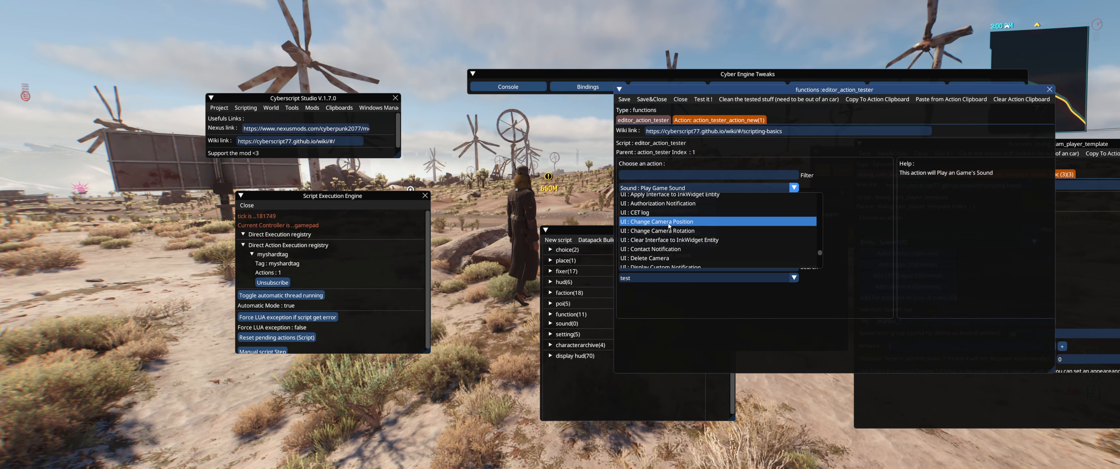
{"action": "left_click", "coordinate": [666, 203]}
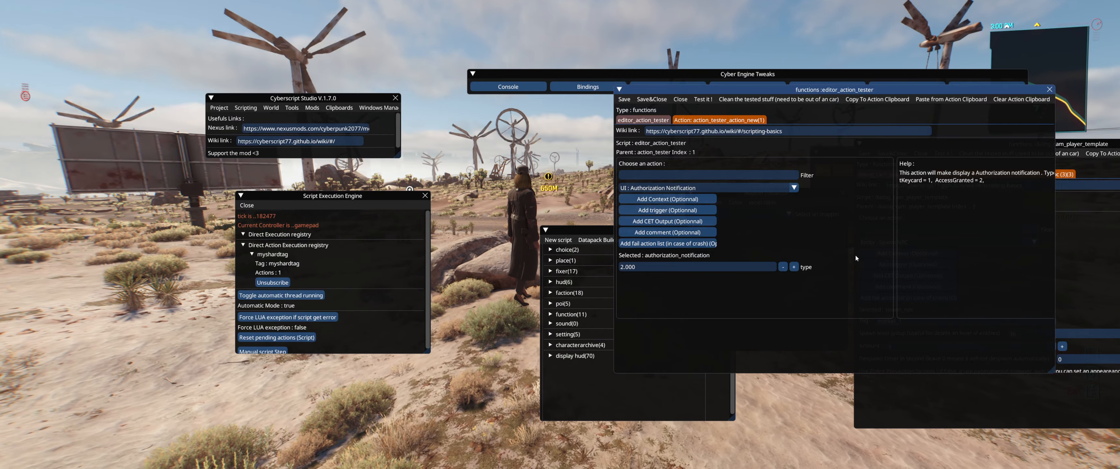
- Check the game view with the overlay hidden, close the notification action unsaved, and add a new action to editor_action_tester
{"action": "key", "text": "grave"}
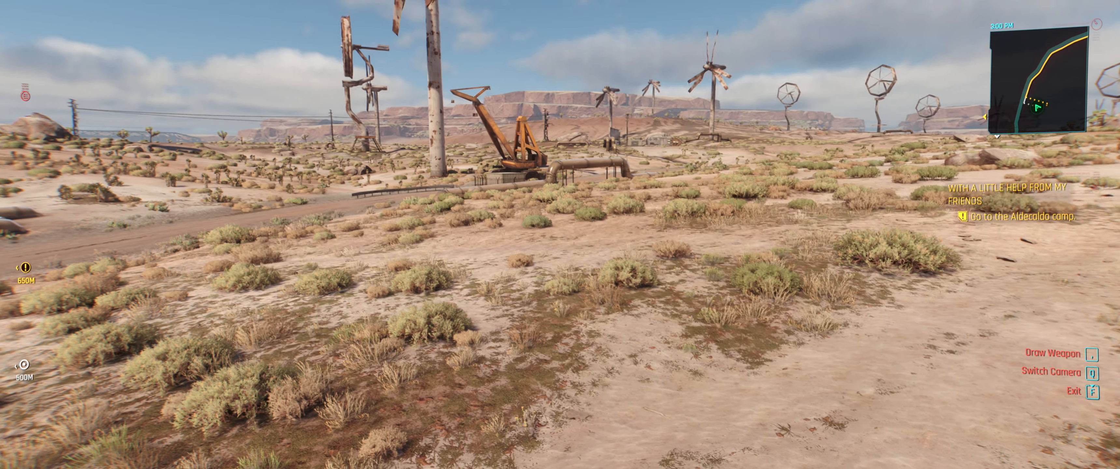
{"action": "key", "text": "grave"}
{"action": "left_click", "coordinate": [681, 99]}
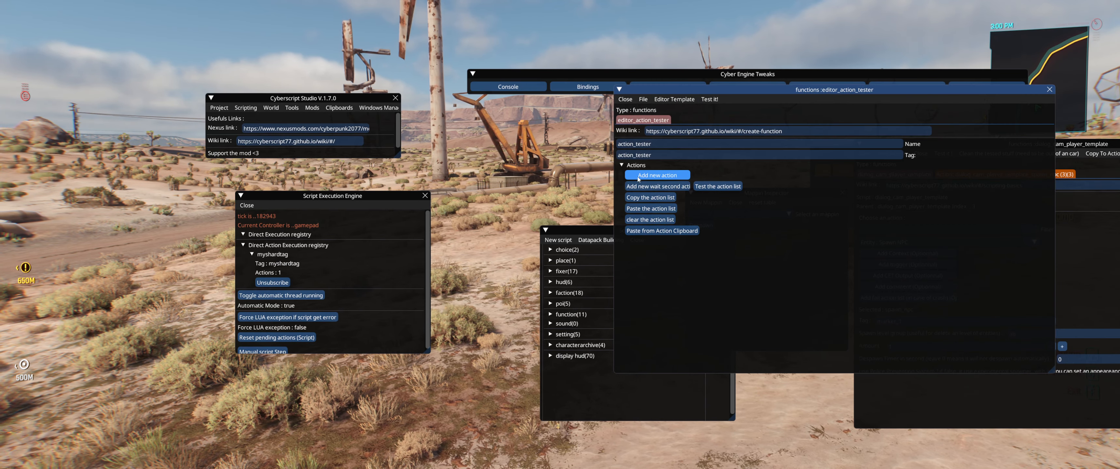
{"action": "left_click", "coordinate": [649, 175]}
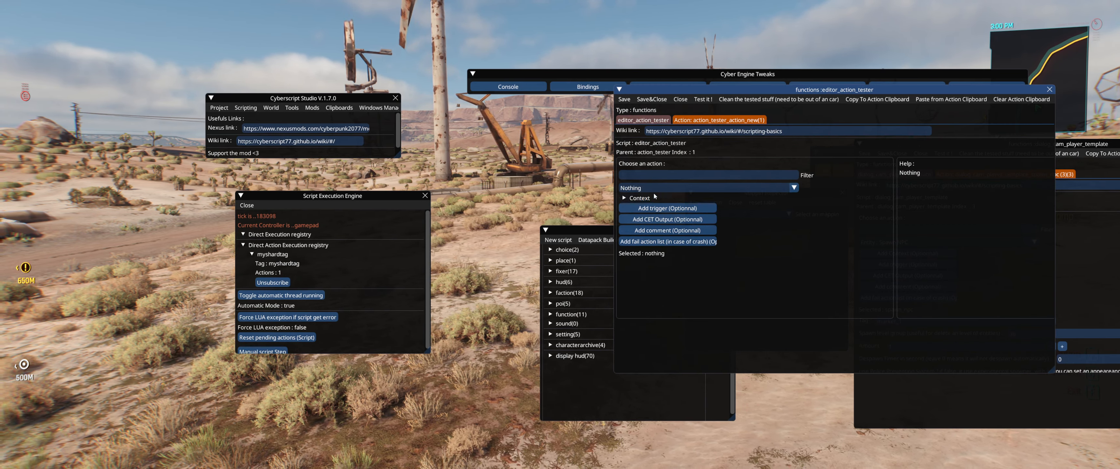
- Look through the sound and UI actions and set the new action to UI : Play FX TEST
{"action": "left_click", "coordinate": [652, 190]}
{"action": "scroll", "coordinate": [671, 219], "scroll_direction": "down", "scroll_amount": 5}
{"action": "scroll", "coordinate": [674, 221], "scroll_direction": "down", "scroll_amount": 10}
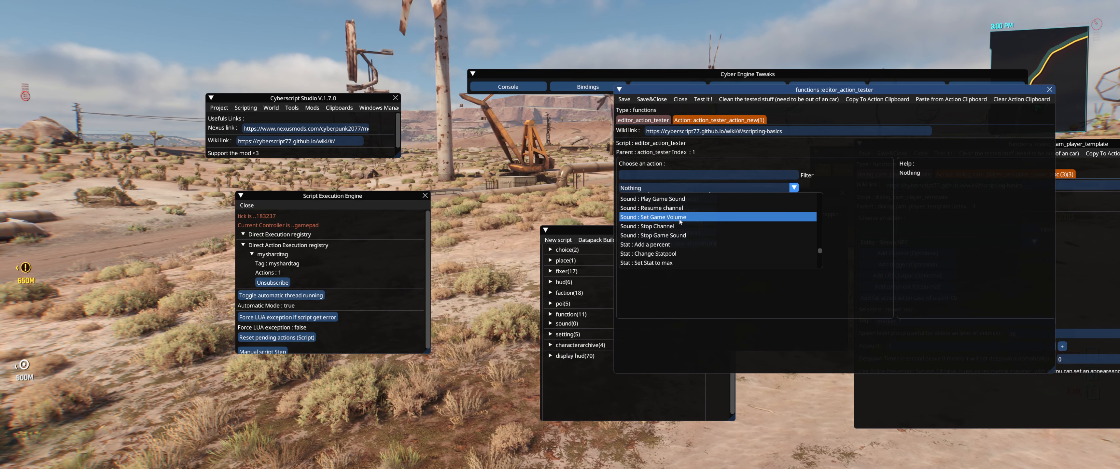
{"action": "scroll", "coordinate": [681, 226], "scroll_direction": "up", "scroll_amount": 2}
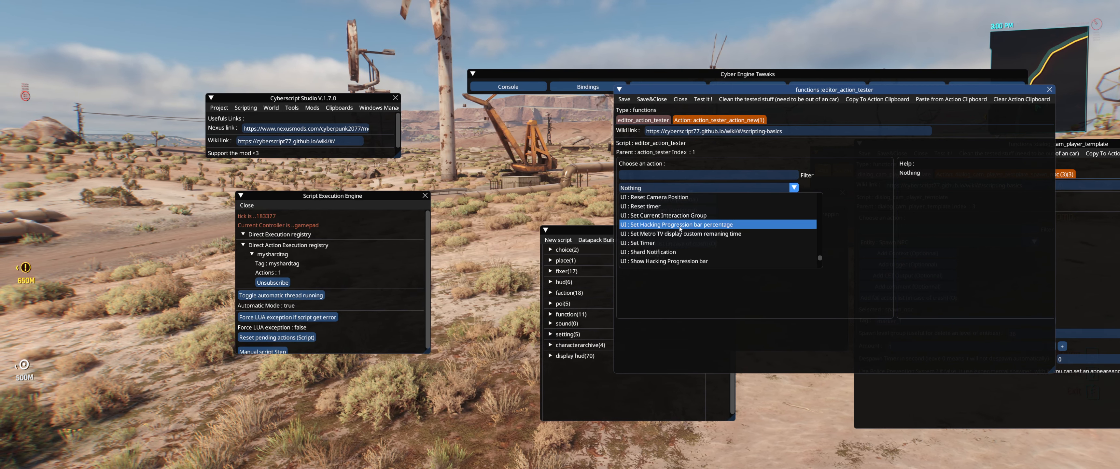
{"action": "scroll", "coordinate": [676, 228], "scroll_direction": "up", "scroll_amount": 2}
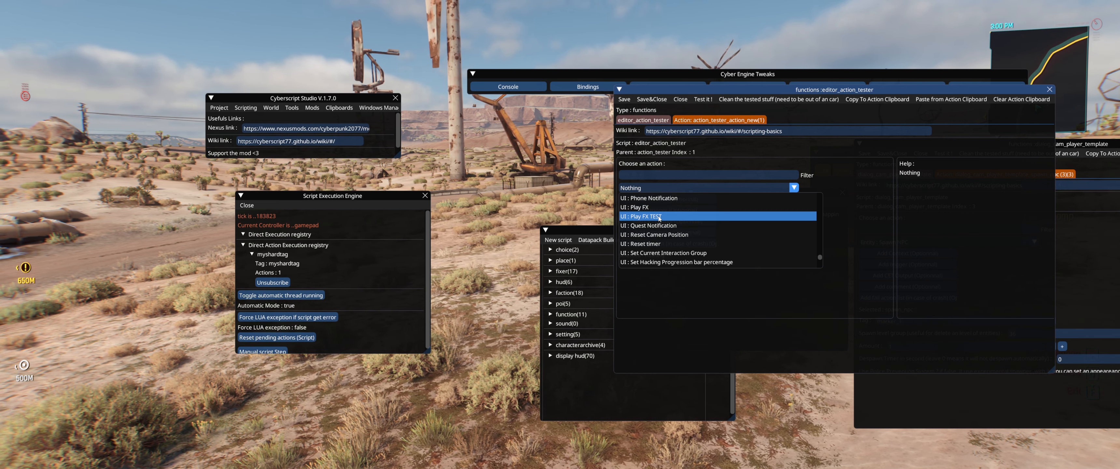
{"action": "left_click", "coordinate": [659, 216]}
- Bring up the Entity Inspector, separate it from the function editor, and enlarge it to show the player's effects
{"action": "left_click", "coordinate": [292, 108]}
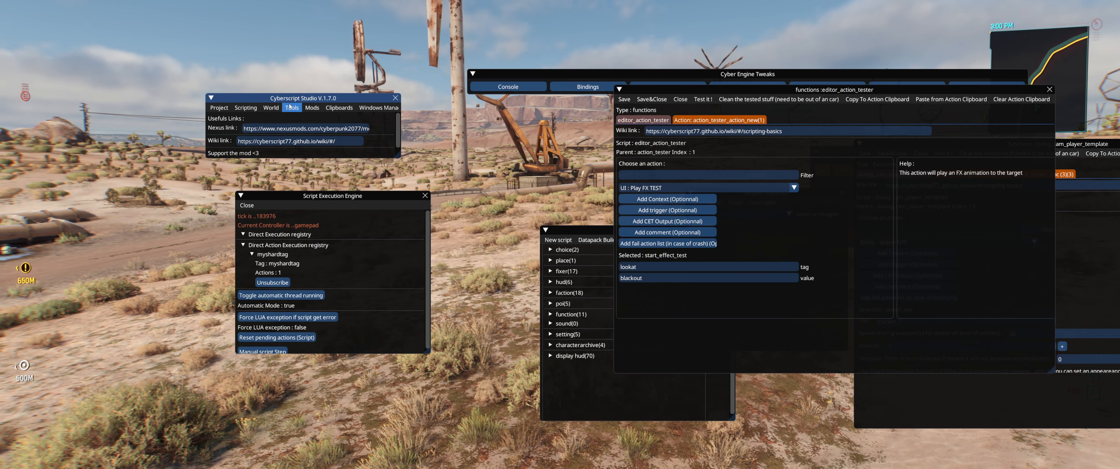
{"action": "left_click", "coordinate": [281, 120]}
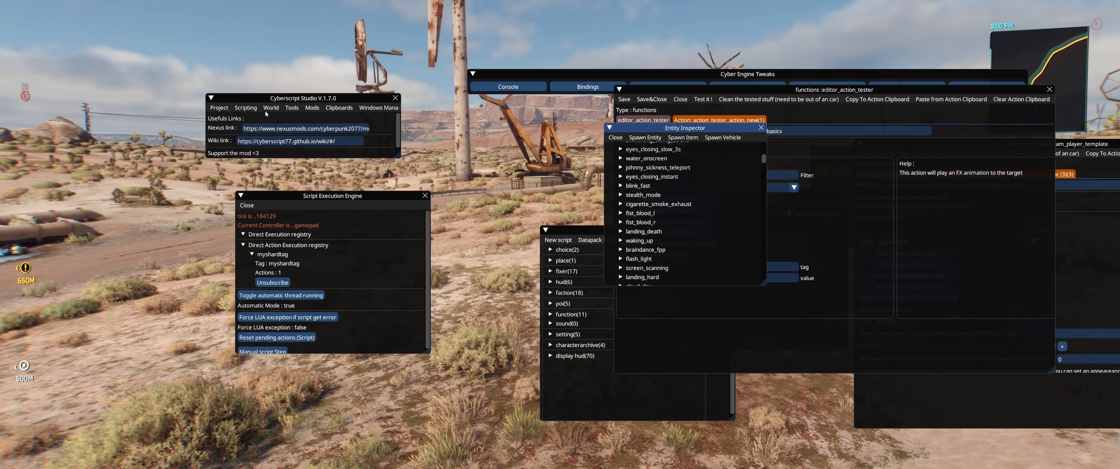
{"action": "scroll", "coordinate": [678, 185], "scroll_direction": "up", "scroll_amount": 5}
{"action": "scroll", "coordinate": [687, 251], "scroll_direction": "down", "scroll_amount": 5}
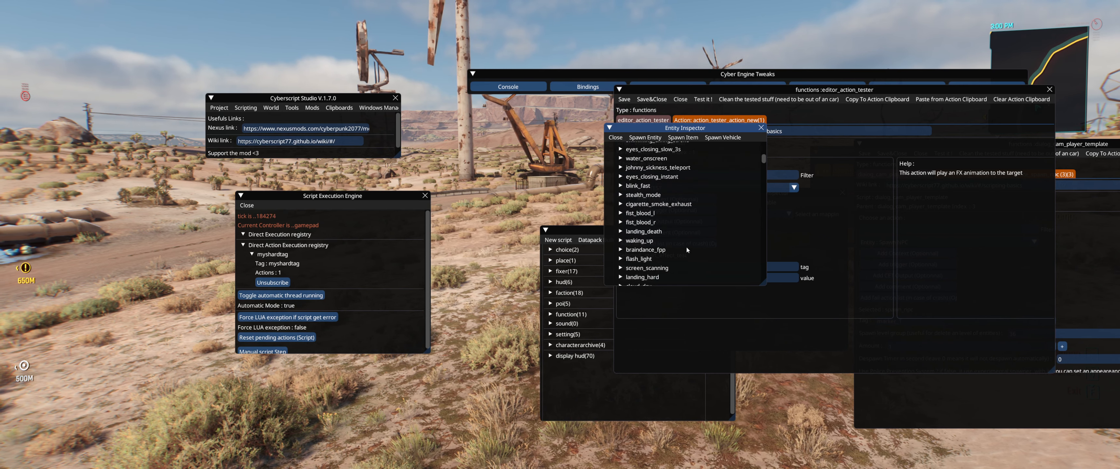
{"action": "left_click_drag", "start_coordinate": [678, 128], "coordinate": [428, 110]}
{"action": "left_click_drag", "start_coordinate": [799, 316], "coordinate": [840, 339]}
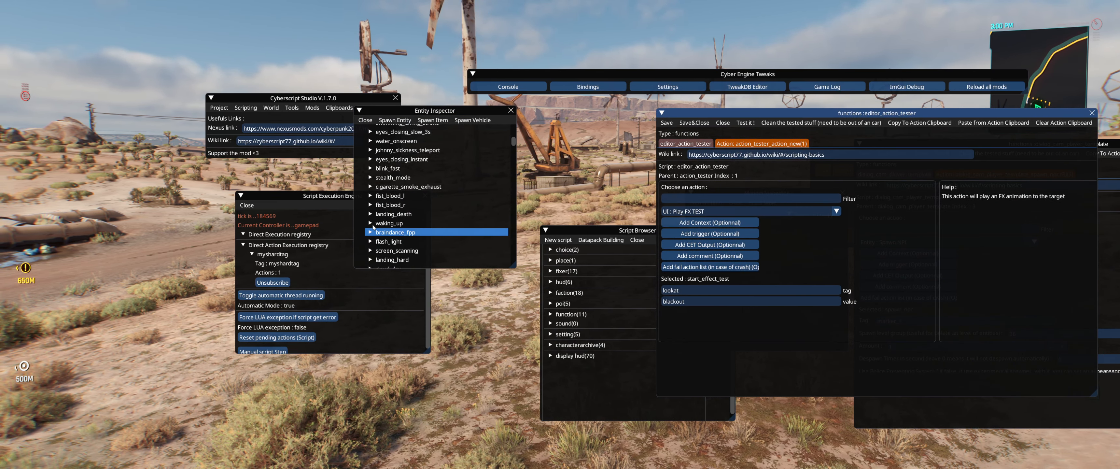
{"action": "left_click_drag", "start_coordinate": [516, 272], "coordinate": [639, 336]}
{"action": "scroll", "coordinate": [479, 261], "scroll_direction": "up", "scroll_amount": 5}
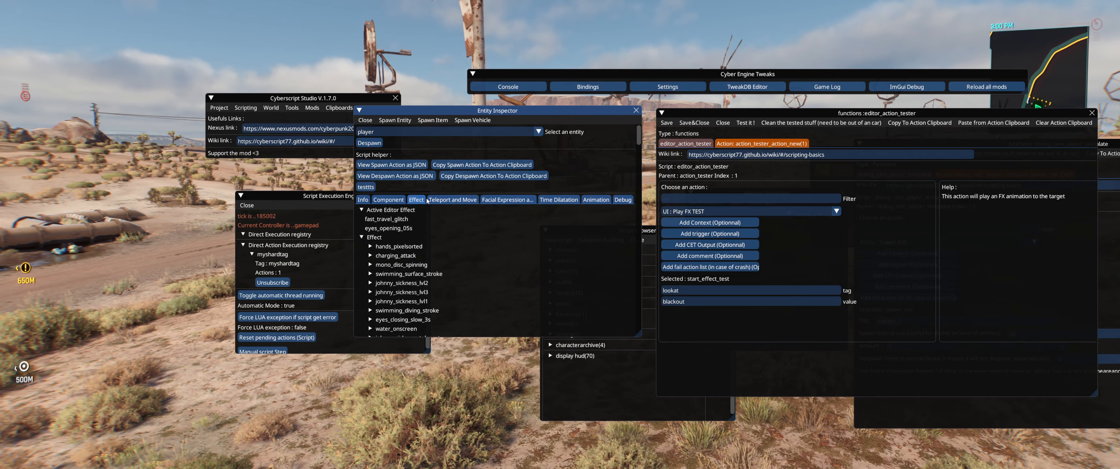
- Toggle on the player's johnny_sickness_lvl2 effect and set the Play FX TEST value to johnny_sickness_lvl2
{"action": "left_click", "coordinate": [390, 283]}
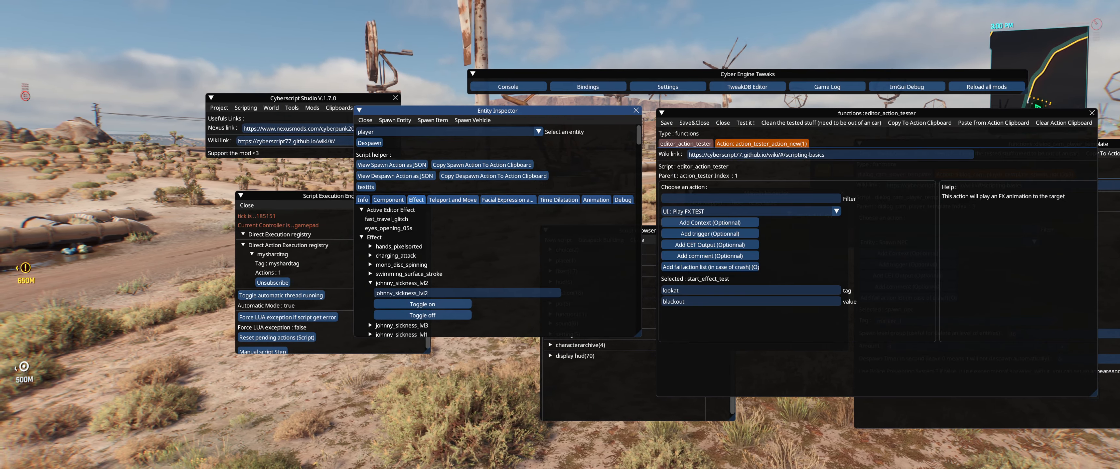
{"action": "left_click", "coordinate": [422, 304]}
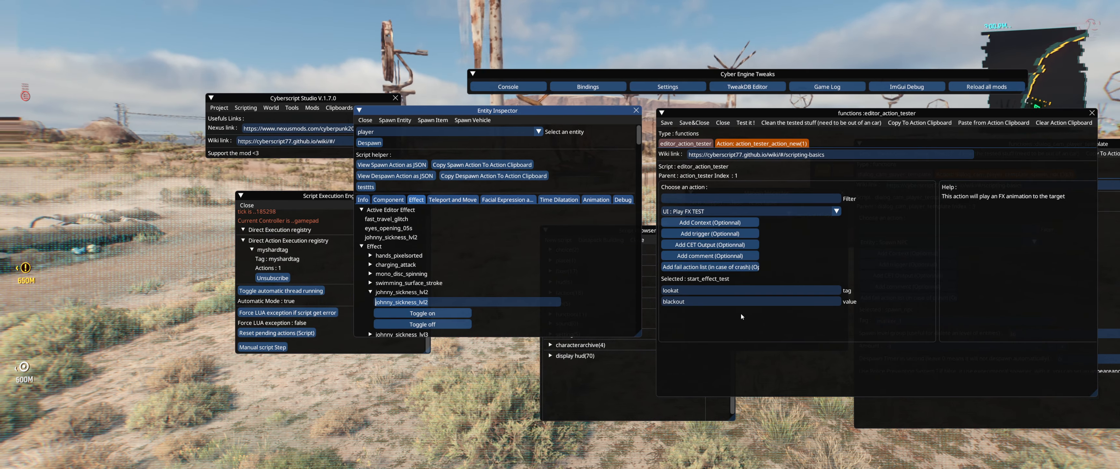
{"action": "double_click", "coordinate": [734, 302]}
{"action": "type", "text": "johnny_sickness_lvl2"}
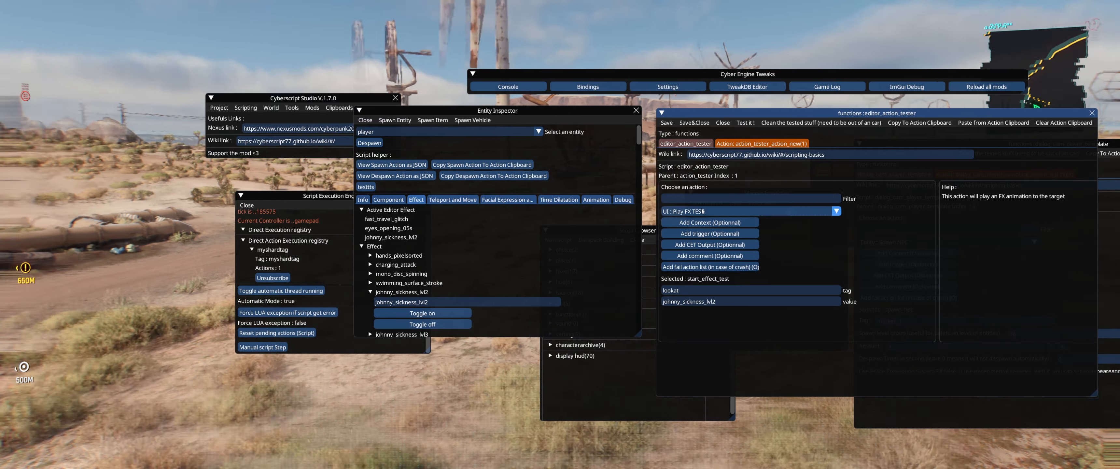
- Change the action to UI : Stop FX and set its tag to player
{"action": "left_click", "coordinate": [710, 212]}
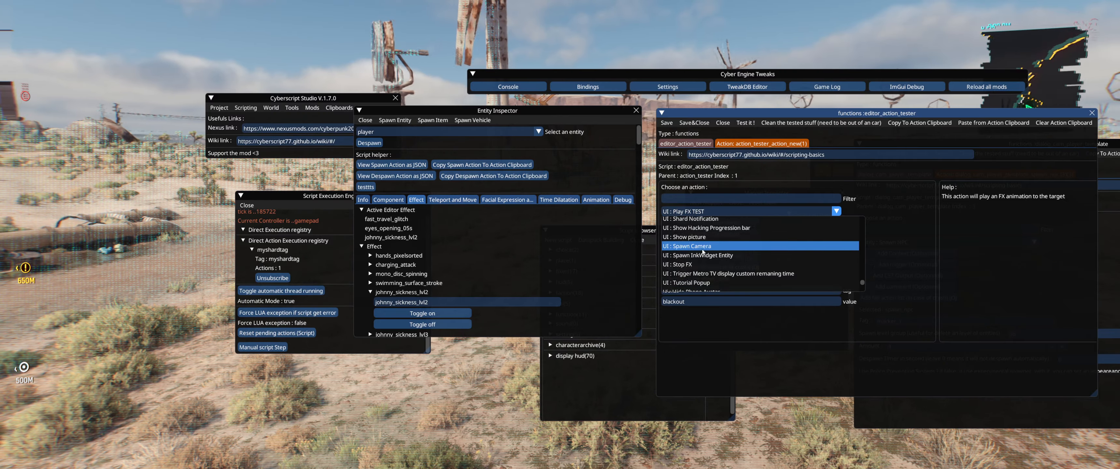
{"action": "left_click", "coordinate": [695, 264]}
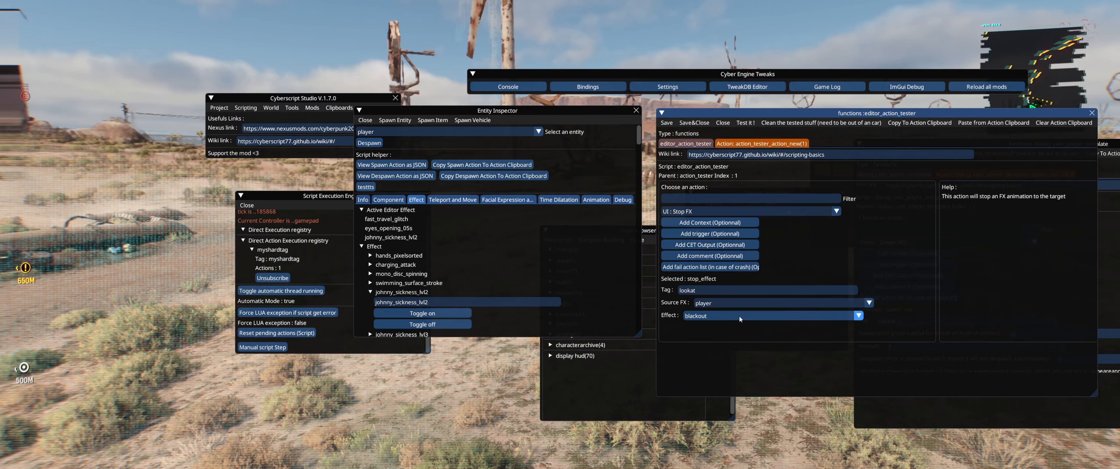
{"action": "left_click", "coordinate": [701, 291]}
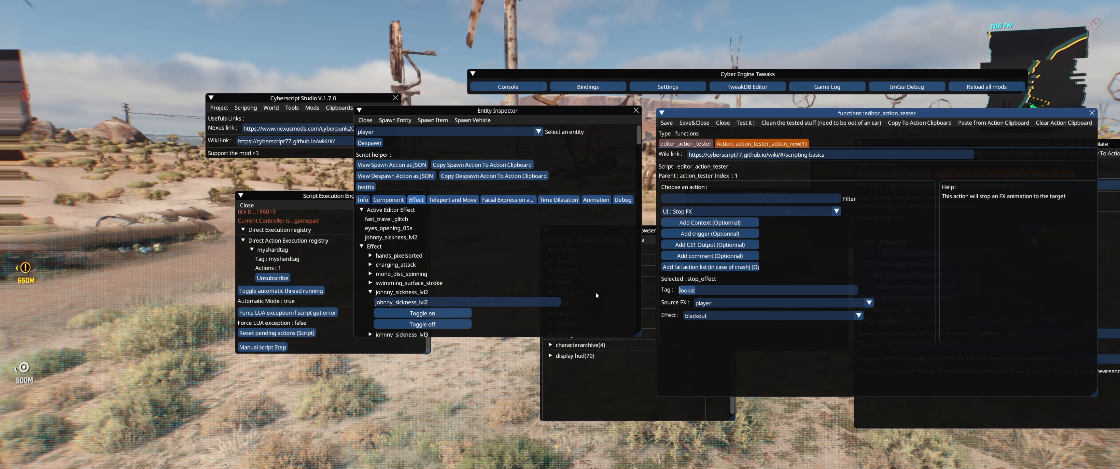
{"action": "type", "text": "player"}
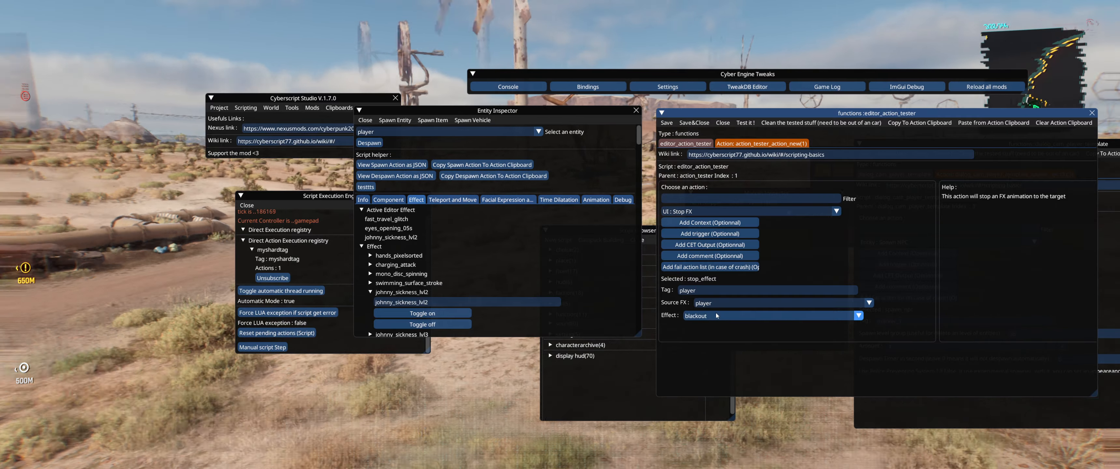
- Browse the effects offered for Stop FX without choosing one, and toggle off the player's johnny_sickness_lvl2 effect
{"action": "left_click", "coordinate": [716, 316]}
{"action": "scroll", "coordinate": [722, 343], "scroll_direction": "down", "scroll_amount": 4}
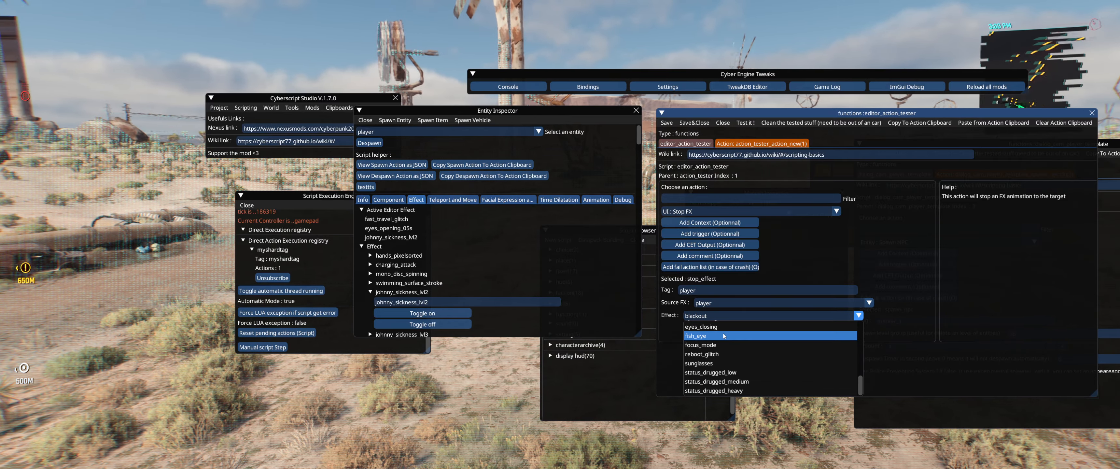
{"action": "scroll", "coordinate": [724, 335], "scroll_direction": "up", "scroll_amount": 3}
{"action": "left_click", "coordinate": [930, 350]}
{"action": "left_click", "coordinate": [419, 326]}
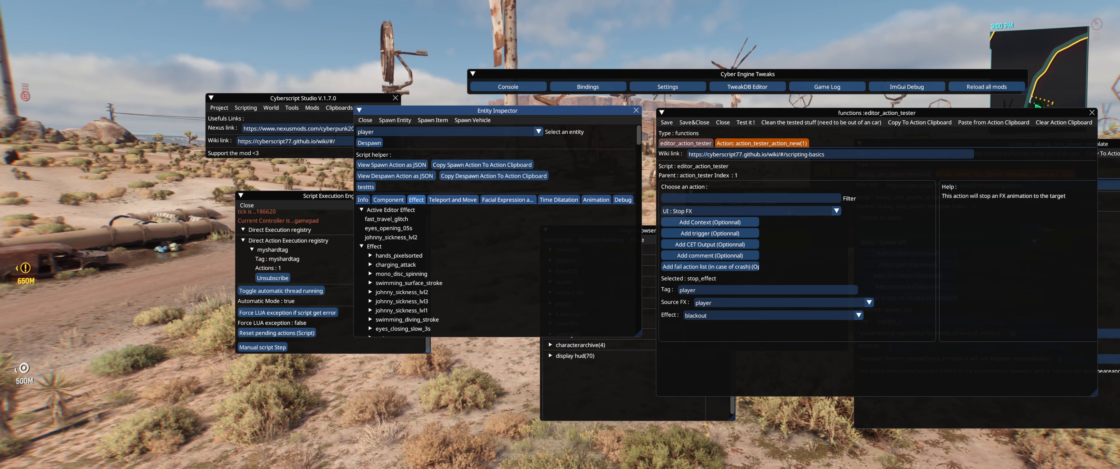
- Check the game view with the overlay hidden, and close the Stop FX action and the editor_action_tester function without saving
{"action": "key", "text": "grave"}
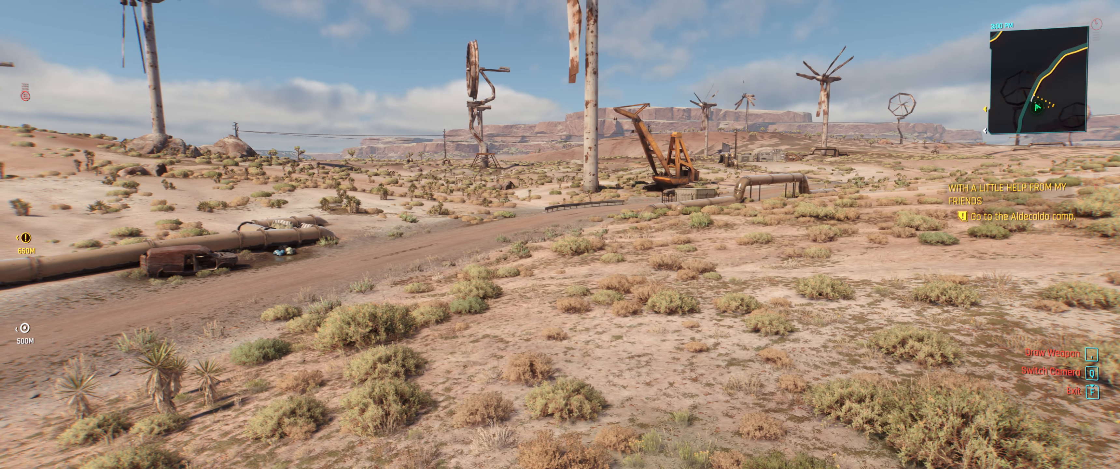
{"action": "key", "text": "grave"}
{"action": "left_click", "coordinate": [724, 123]}
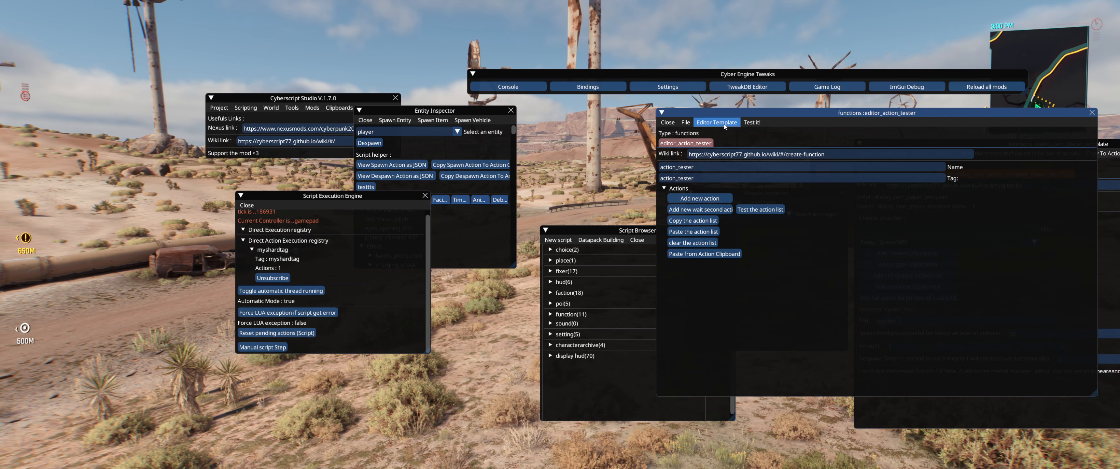
{"action": "left_click", "coordinate": [675, 123]}
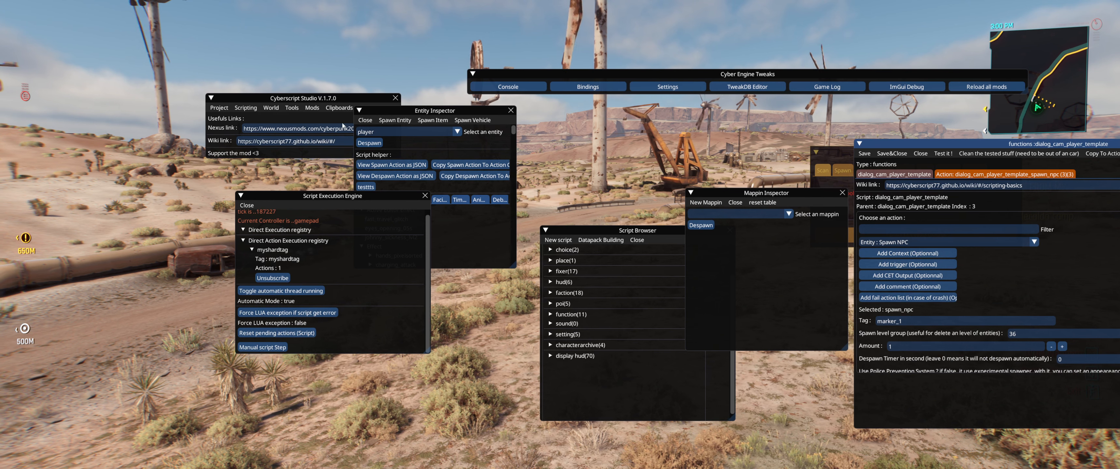
- Close the Script Browser, Mappin Inspector, dialog_cam_player_template function, Script Execution Engine and Entity Inspector
{"action": "left_click", "coordinate": [632, 238]}
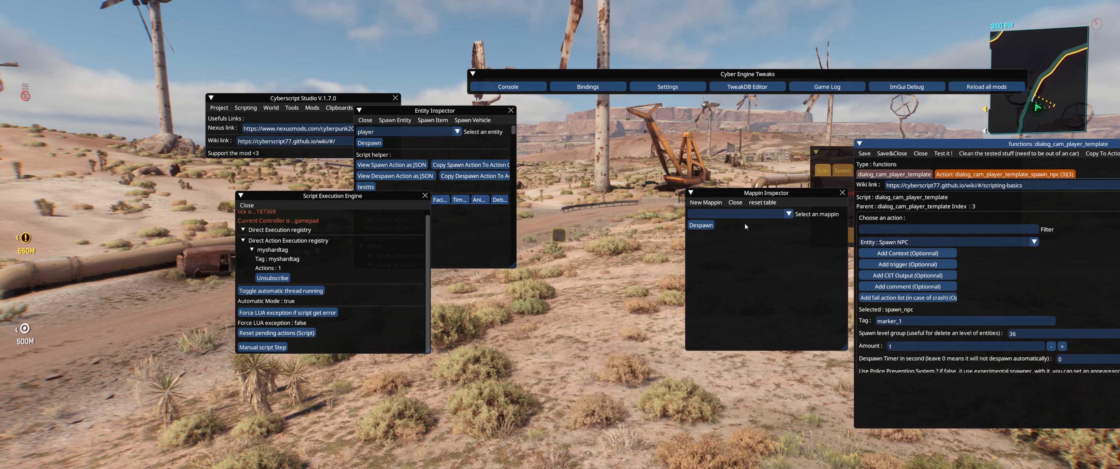
{"action": "left_click", "coordinate": [734, 202]}
{"action": "left_click", "coordinate": [920, 154]}
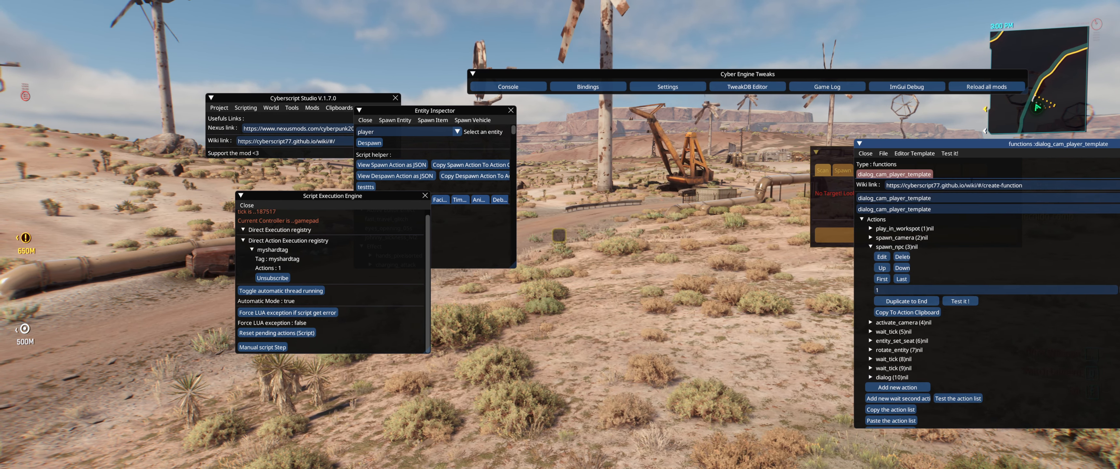
{"action": "left_click", "coordinate": [865, 153]}
{"action": "left_click", "coordinate": [355, 269]}
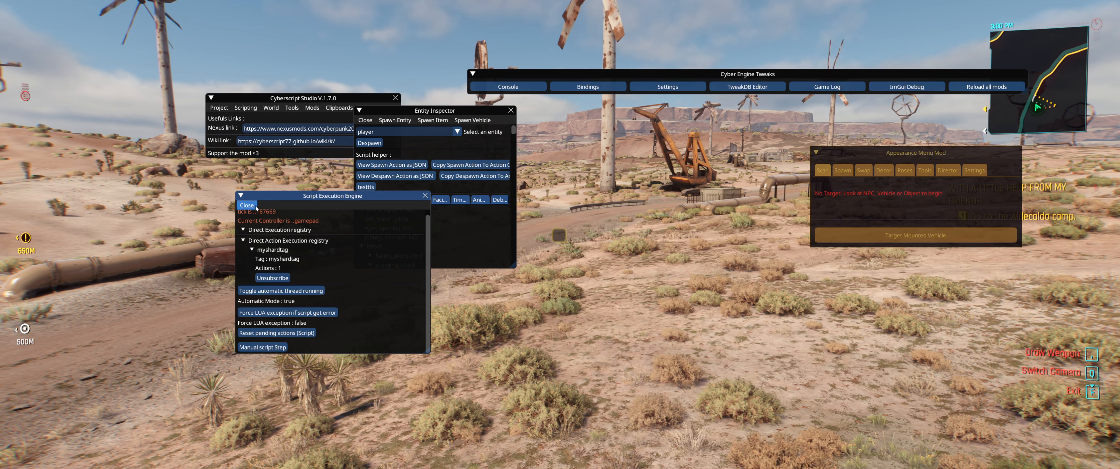
{"action": "left_click", "coordinate": [425, 196]}
{"action": "left_click", "coordinate": [511, 110]}
- Open the Trigger Tester, enlarge its window to show all trigger options, and move it higher over the game view
{"action": "left_click", "coordinate": [243, 109]}
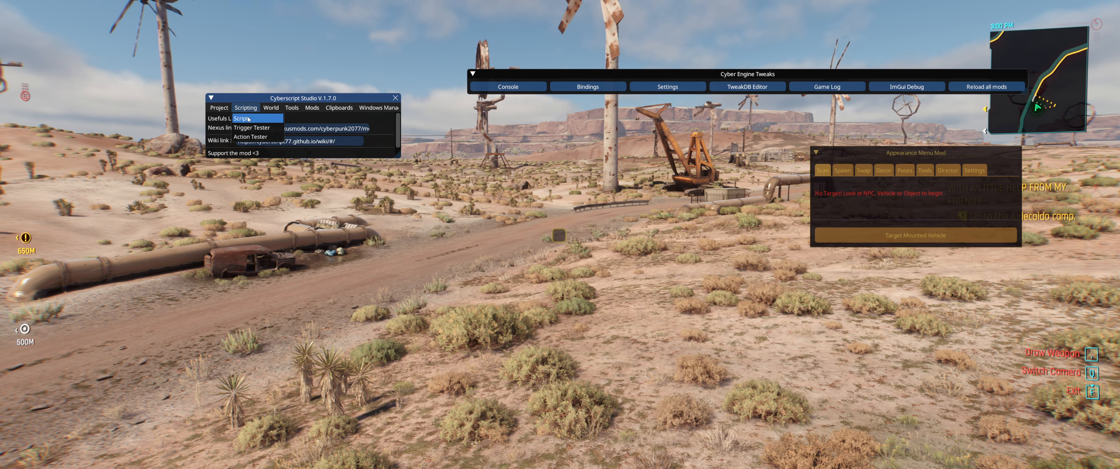
{"action": "left_click", "coordinate": [258, 127]}
{"action": "left_click_drag", "start_coordinate": [348, 228], "coordinate": [625, 243]}
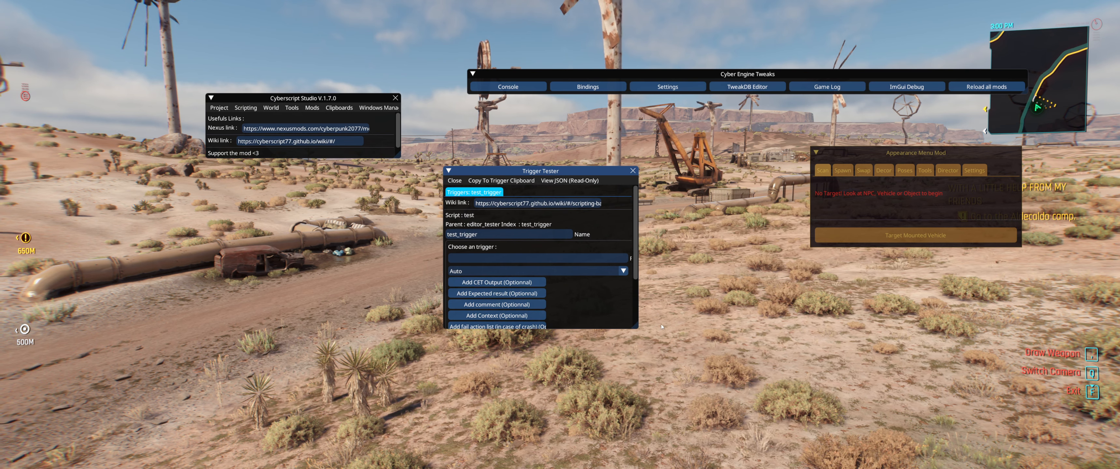
{"action": "left_click_drag", "start_coordinate": [638, 322], "coordinate": [813, 404]}
{"action": "left_click_drag", "start_coordinate": [658, 349], "coordinate": [654, 267]}
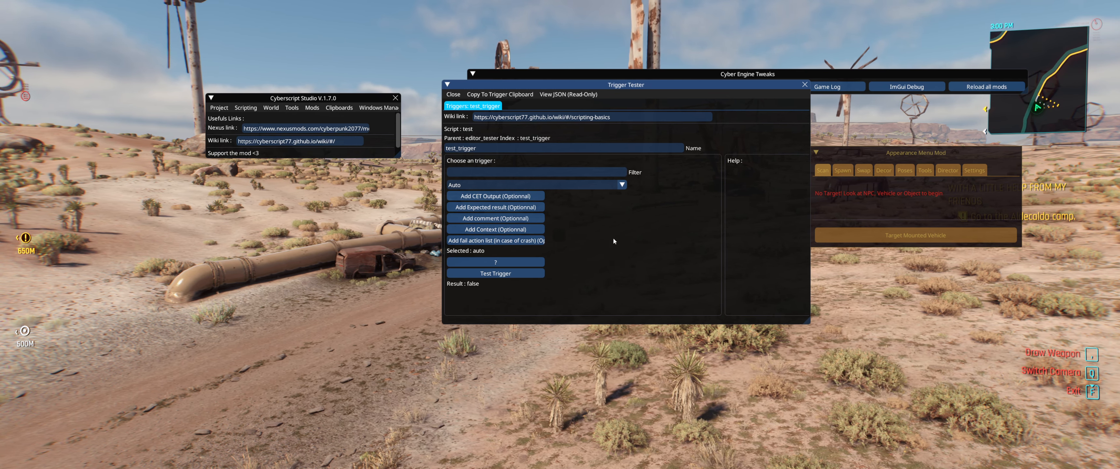
- Browse the trigger types offered in the Trigger Tester and check the game view with the overlay hidden
{"action": "left_click", "coordinate": [611, 184]}
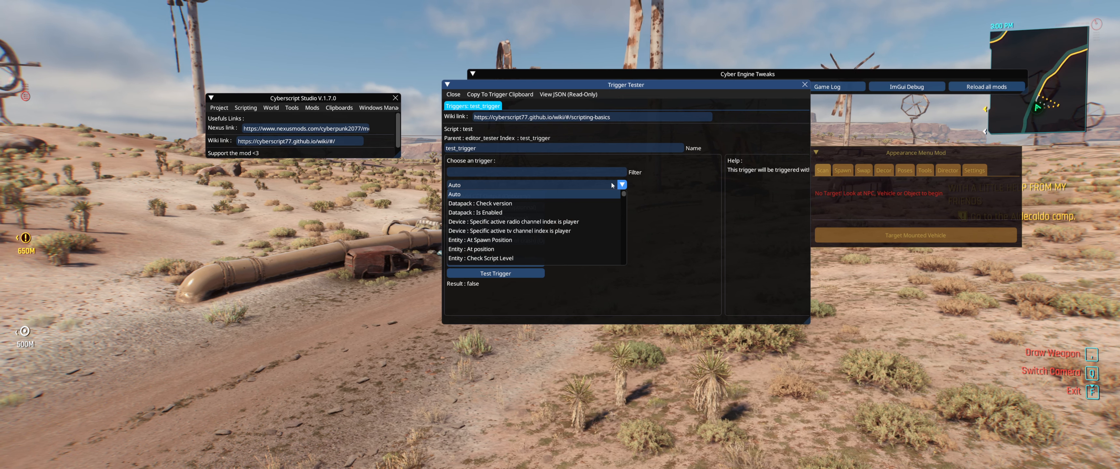
{"action": "scroll", "coordinate": [545, 228], "scroll_direction": "down", "scroll_amount": 1}
{"action": "scroll", "coordinate": [544, 226], "scroll_direction": "down", "scroll_amount": 4}
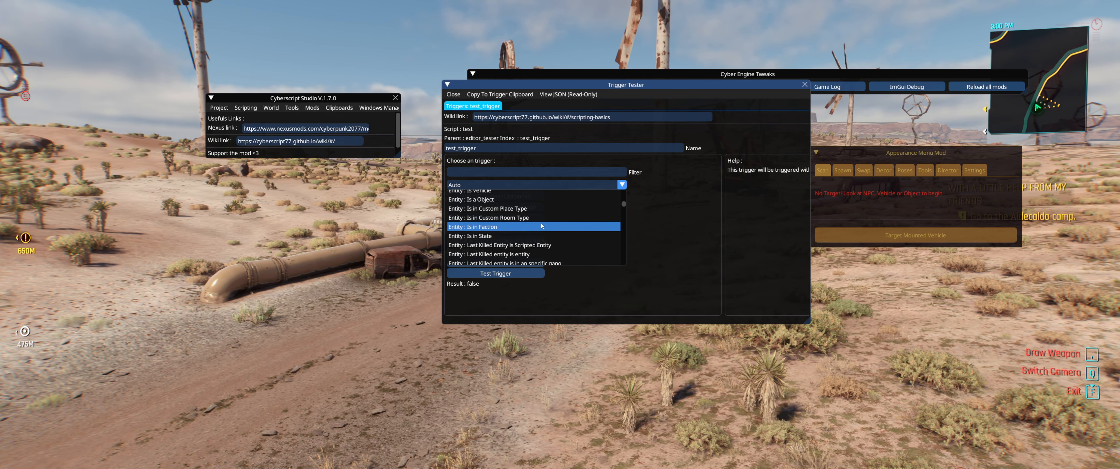
{"action": "key", "text": "grave"}
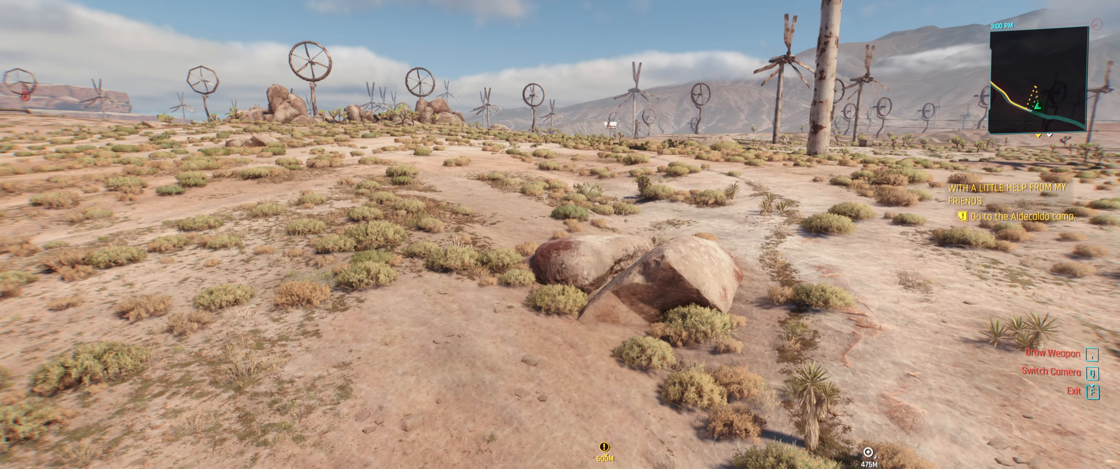
{"action": "key", "text": "grave"}
{"action": "key", "text": "grave"}
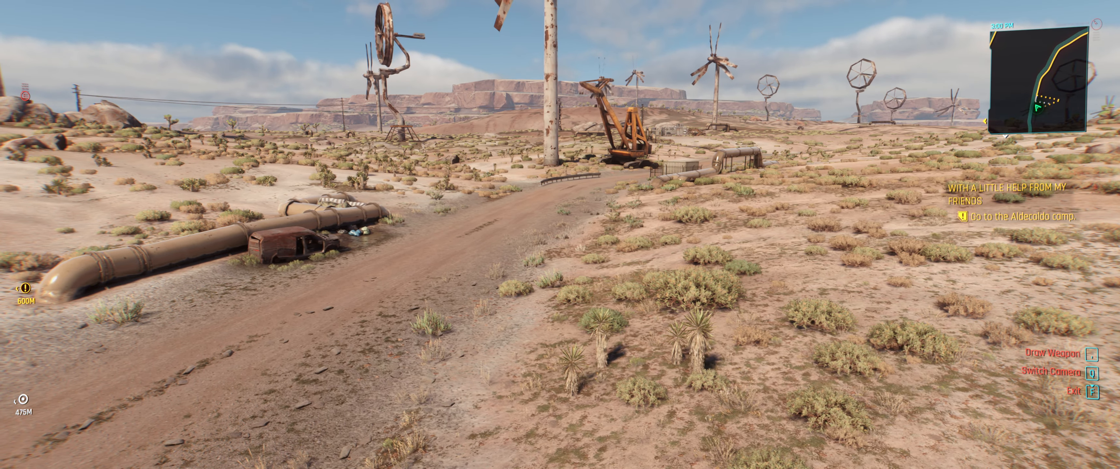
{"action": "key", "text": "grave"}
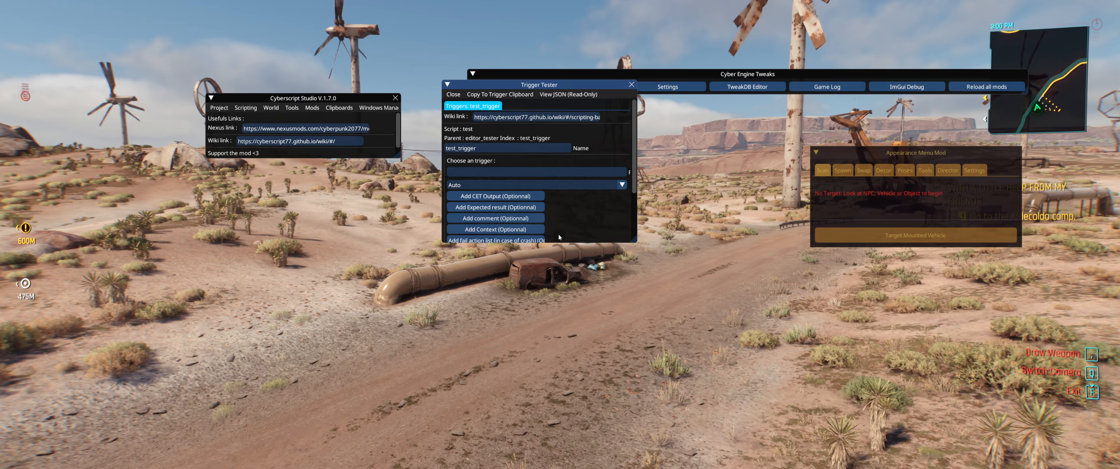
- Enlarge the Trigger Tester window and choose the "Entity : In car" trigger
{"action": "left_click_drag", "start_coordinate": [639, 236], "coordinate": [816, 284]}
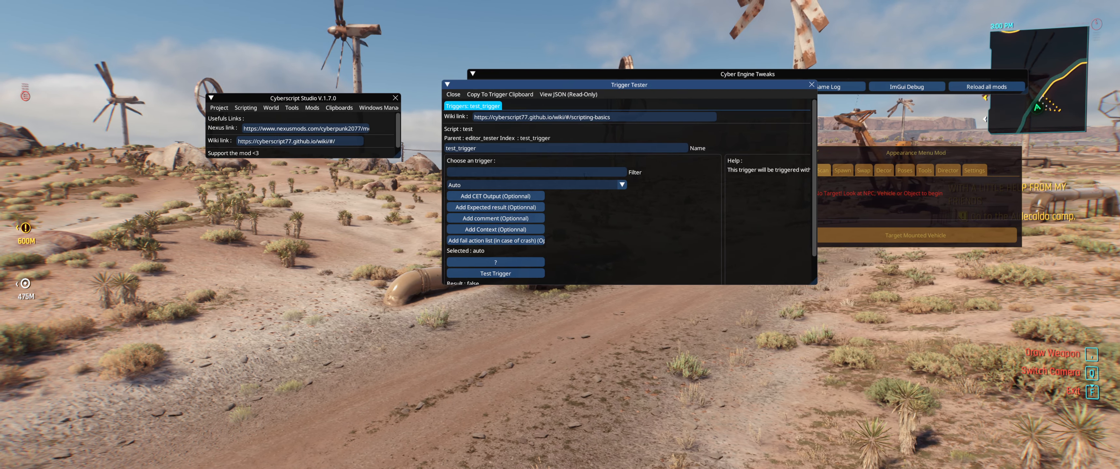
{"action": "left_click", "coordinate": [567, 185]}
{"action": "scroll", "coordinate": [536, 222], "scroll_direction": "down", "scroll_amount": 1}
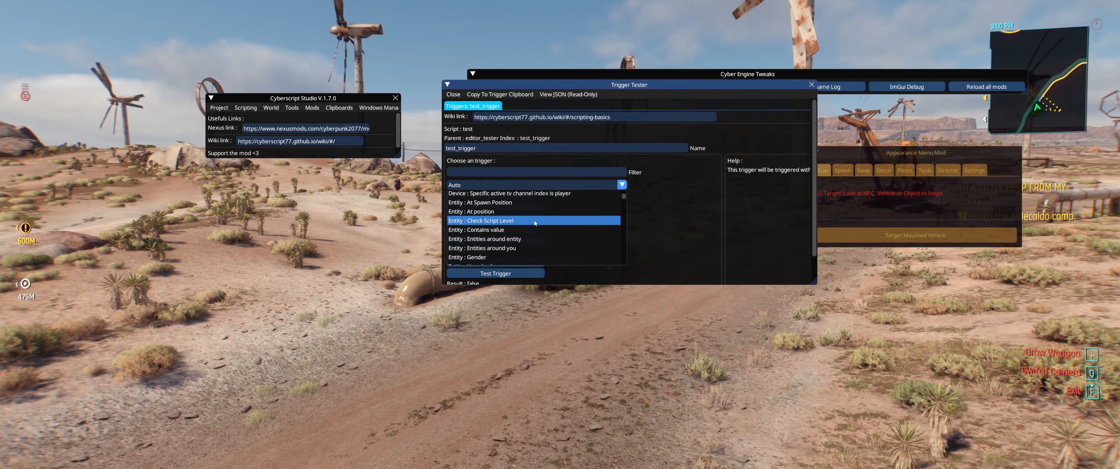
{"action": "scroll", "coordinate": [539, 228], "scroll_direction": "down", "scroll_amount": 1}
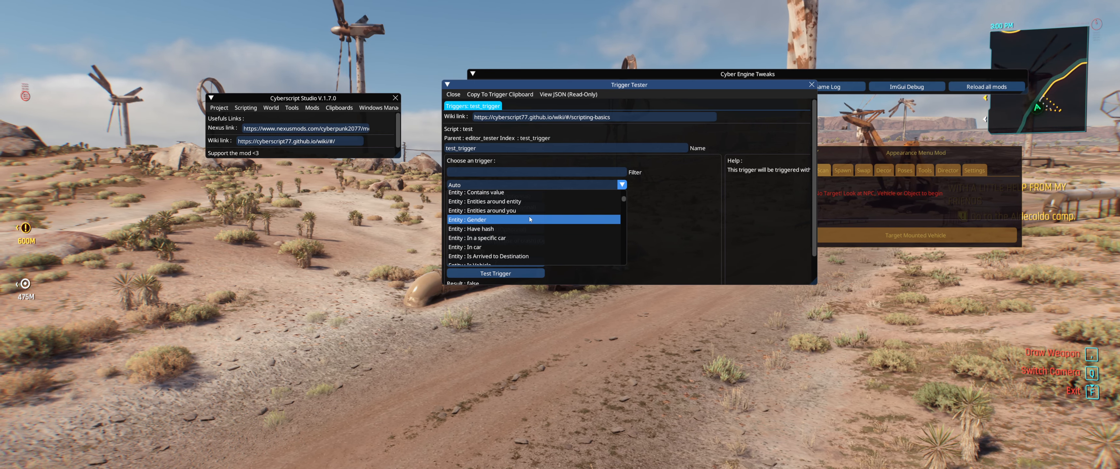
{"action": "scroll", "coordinate": [531, 219], "scroll_direction": "down", "scroll_amount": 1}
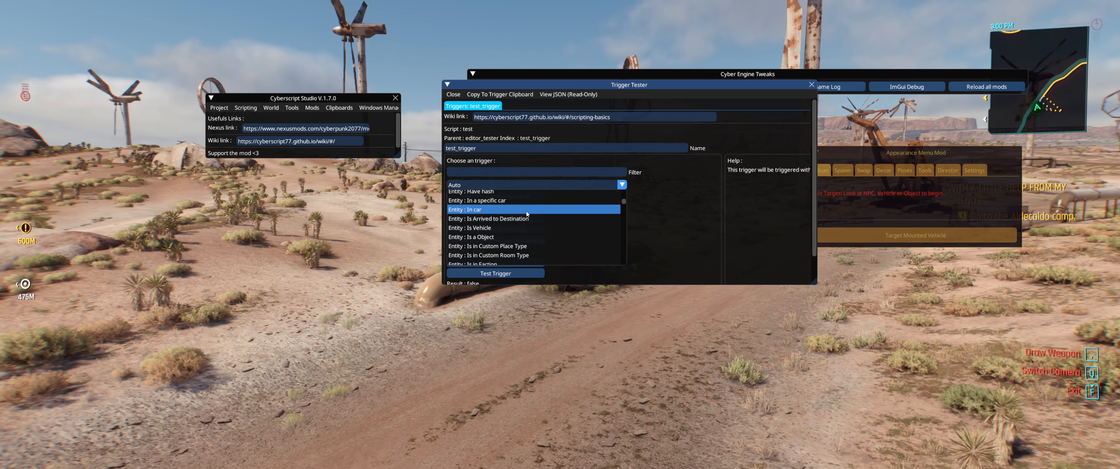
{"action": "left_click", "coordinate": [527, 213]}
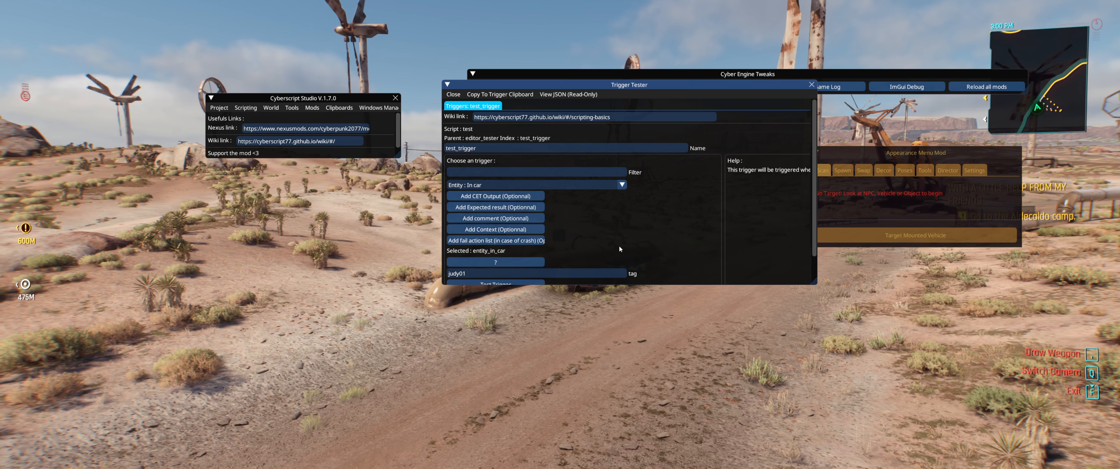
- Set the tag of the "Entity : In car" trigger to current_car
{"action": "scroll", "coordinate": [609, 237], "scroll_direction": "down", "scroll_amount": 1}
{"action": "type", "text": "c"}
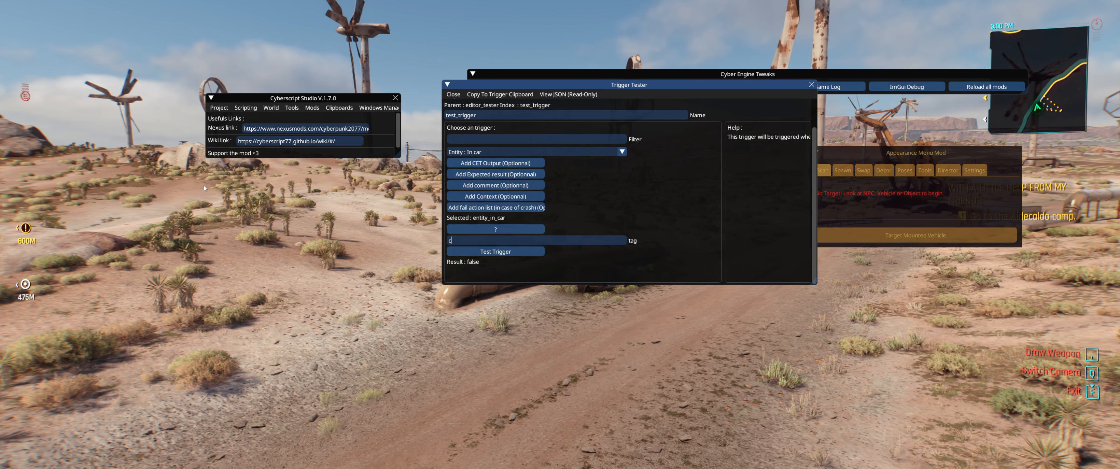
{"action": "type", "text": "urrent_car"}
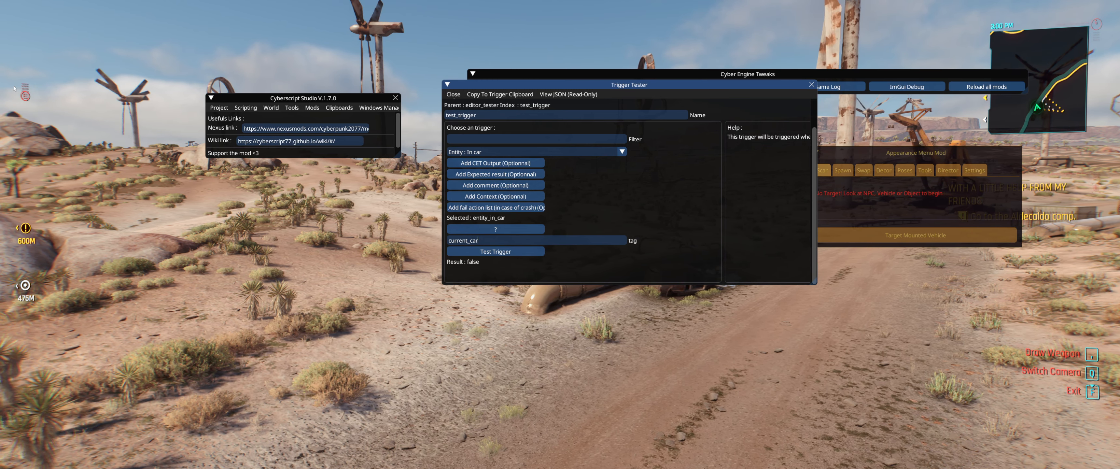
- Open the Entity Inspector's vehicle spawning window and set the tag to "custom tag weeeeeeeeeeee"
{"action": "left_click", "coordinate": [273, 110]}
{"action": "left_click", "coordinate": [268, 119]}
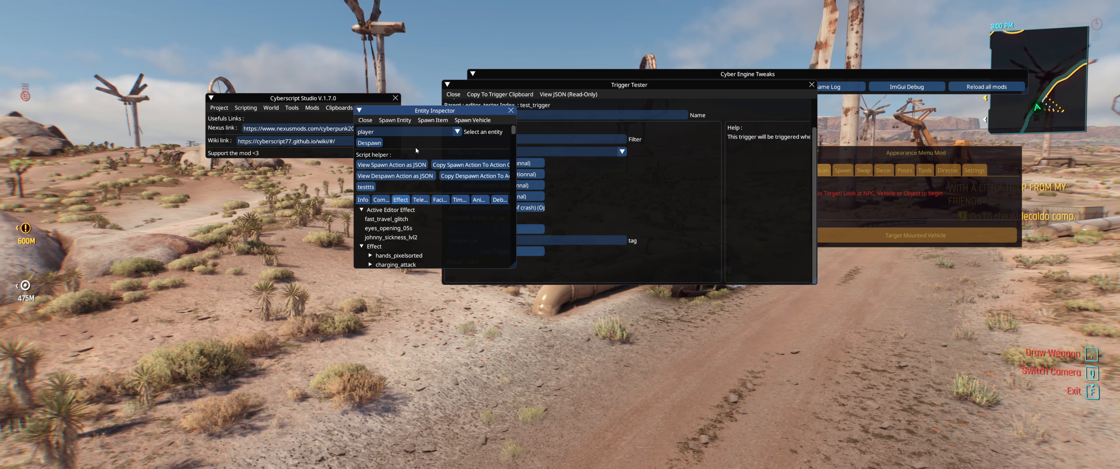
{"action": "left_click", "coordinate": [479, 122]}
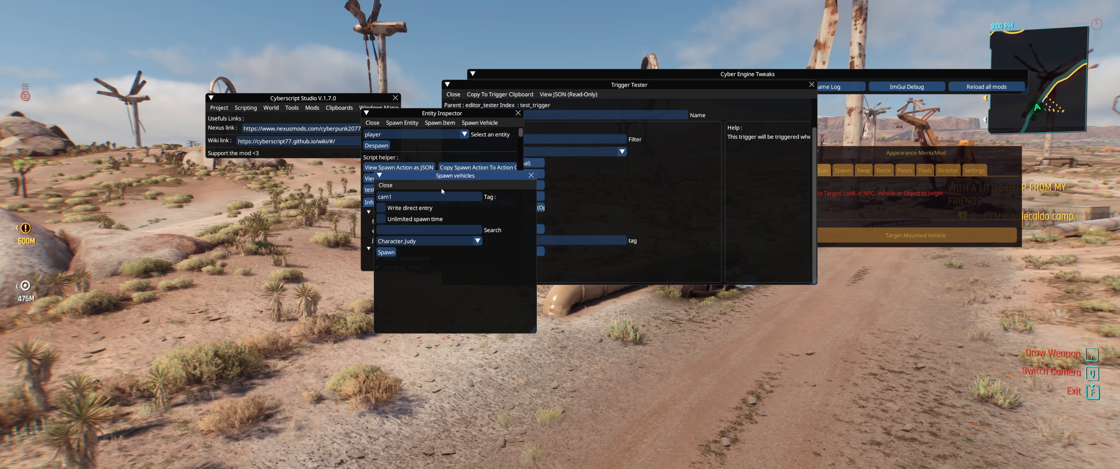
{"action": "left_click", "coordinate": [457, 196]}
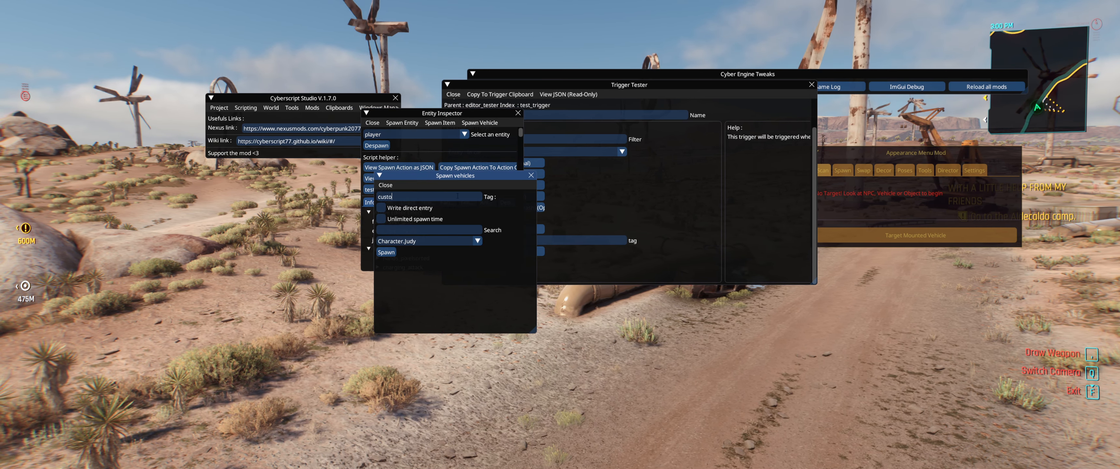
{"action": "type", "text": "weeeeeeeeeeee"}
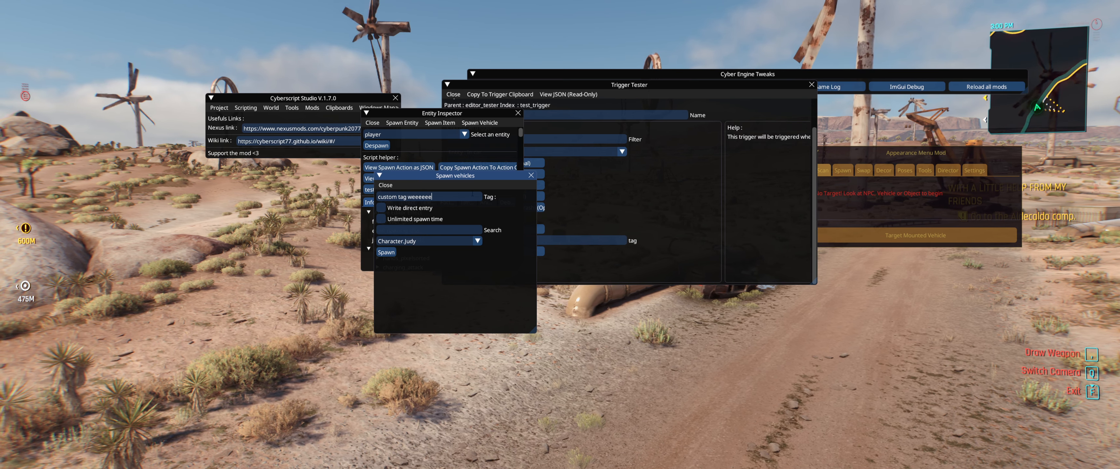
- Enable unlimited spawn time, choose the Vehicle.av_militech_manticore model and spawn it
{"action": "left_click", "coordinate": [415, 220]}
{"action": "left_click", "coordinate": [418, 240]}
{"action": "left_click", "coordinate": [417, 270]}
{"action": "left_click", "coordinate": [385, 252]}
- Look around the game world for the spawned vehicle with the overlay hidden, switching the camera view
{"action": "key", "text": "grave"}
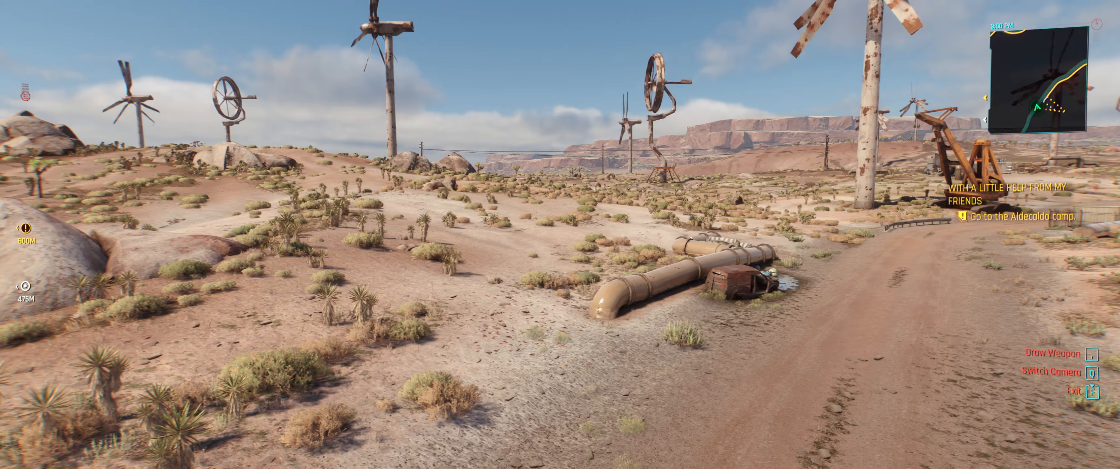
{"action": "key", "text": "grave"}
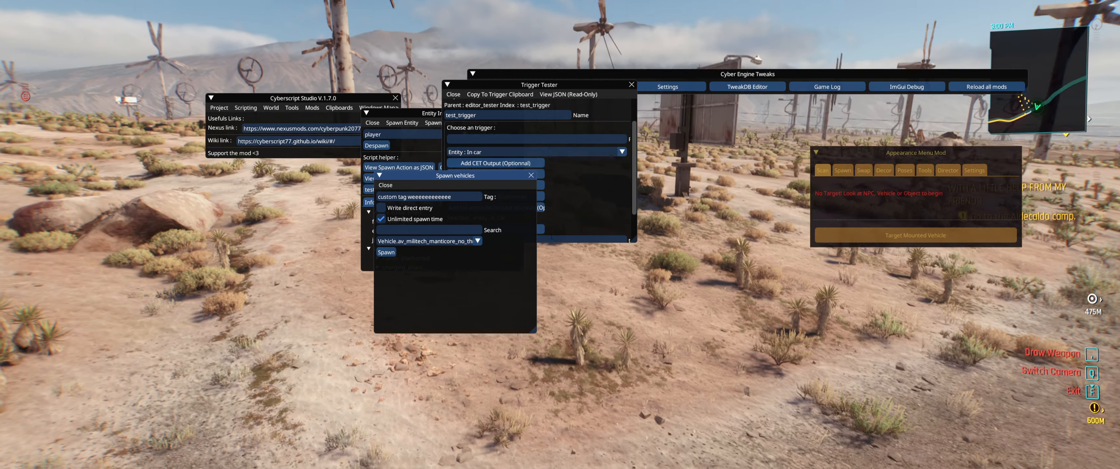
{"action": "key", "text": "grave"}
{"action": "key", "text": "q"}
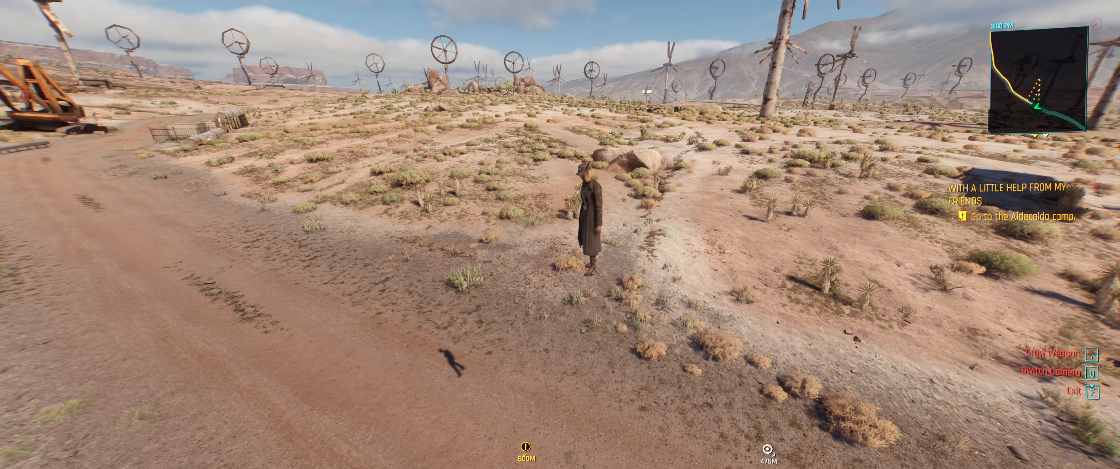
{"action": "key", "text": "q"}
{"action": "key", "text": "grave"}
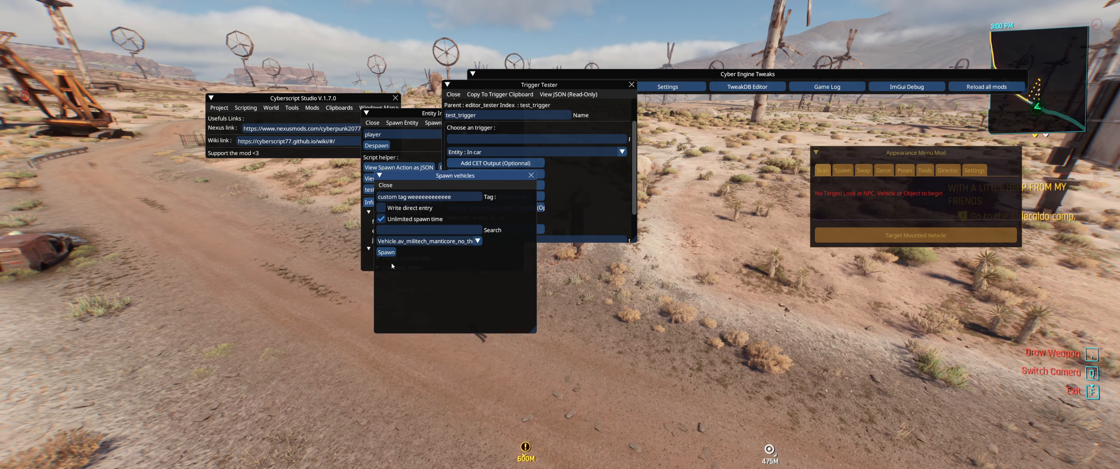
- Move the Spawn vehicles window aside, select the custom-tagged vehicle in the Entity Inspector and despawn it
{"action": "left_click_drag", "start_coordinate": [375, 253], "coordinate": [610, 280]}
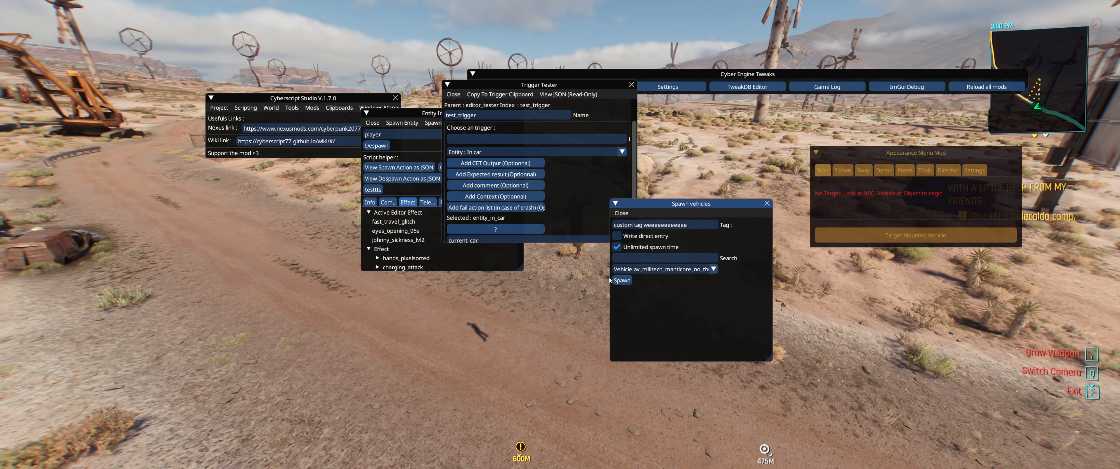
{"action": "left_click", "coordinate": [422, 134]}
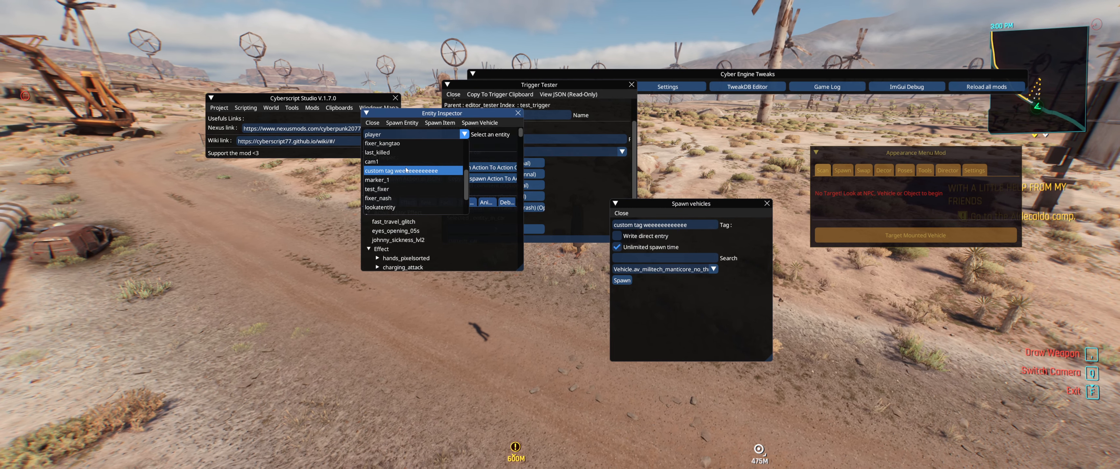
{"action": "left_click", "coordinate": [430, 170]}
{"action": "left_click", "coordinate": [406, 217]}
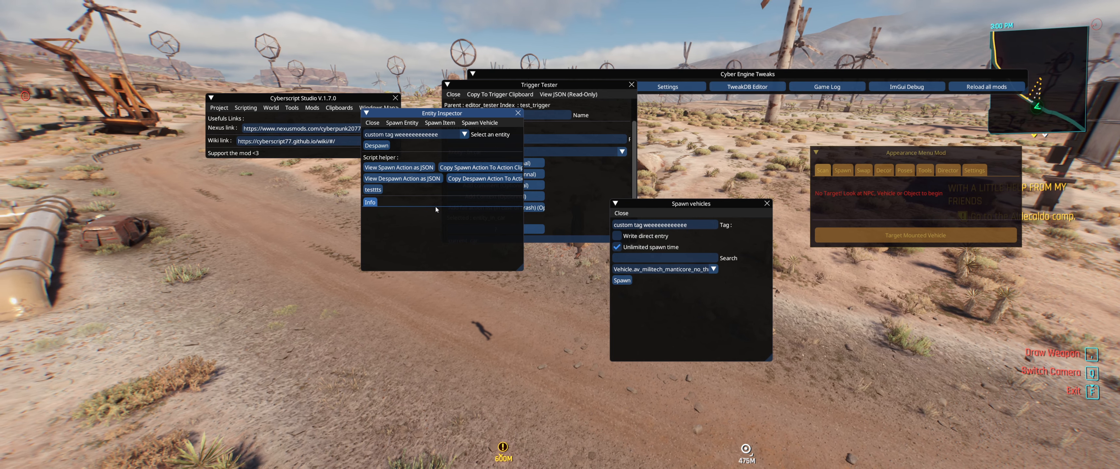
{"action": "left_click", "coordinate": [376, 145]}
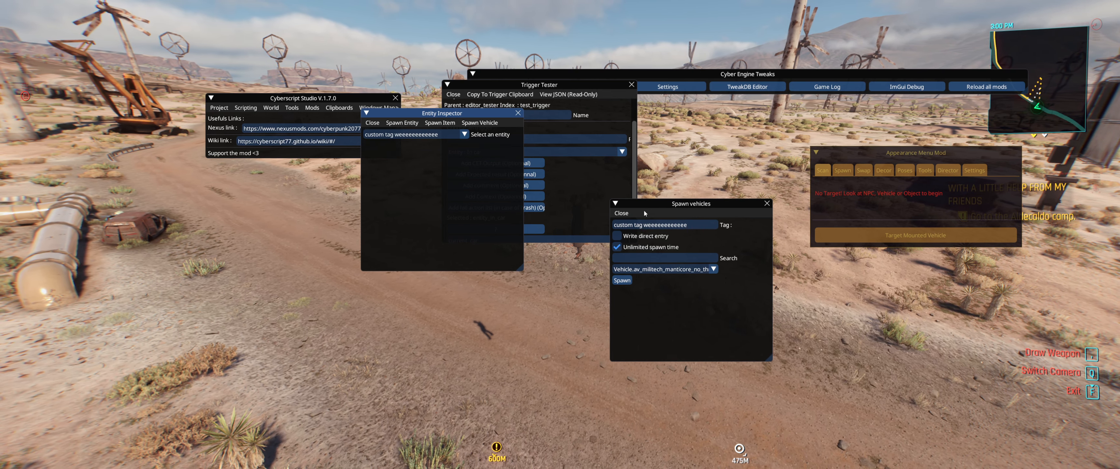
- Close the Spawn vehicles window and place the Trigger Tester beside the Entity Inspector, showing its tag and test result
{"action": "left_click", "coordinate": [622, 213]}
{"action": "left_click_drag", "start_coordinate": [625, 212], "coordinate": [742, 209]}
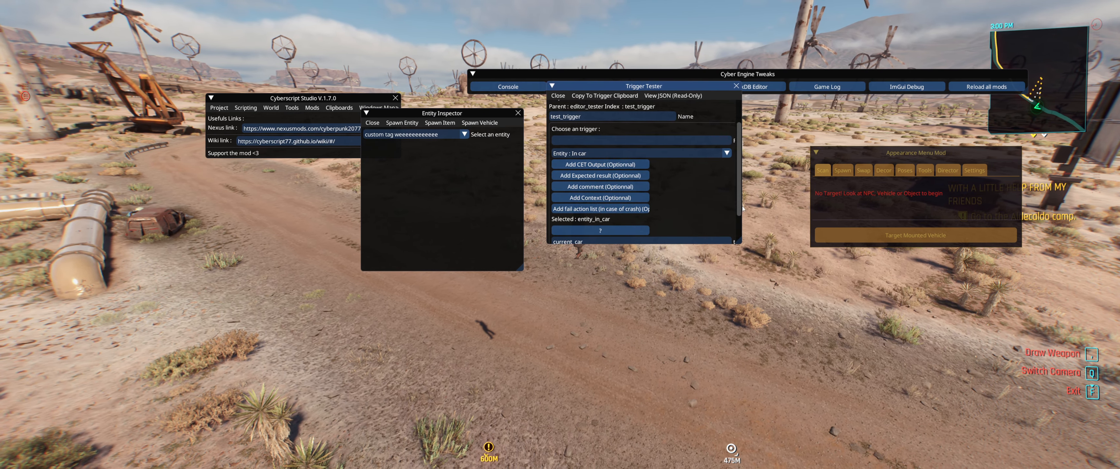
{"action": "scroll", "coordinate": [691, 209], "scroll_direction": "down", "scroll_amount": 2}
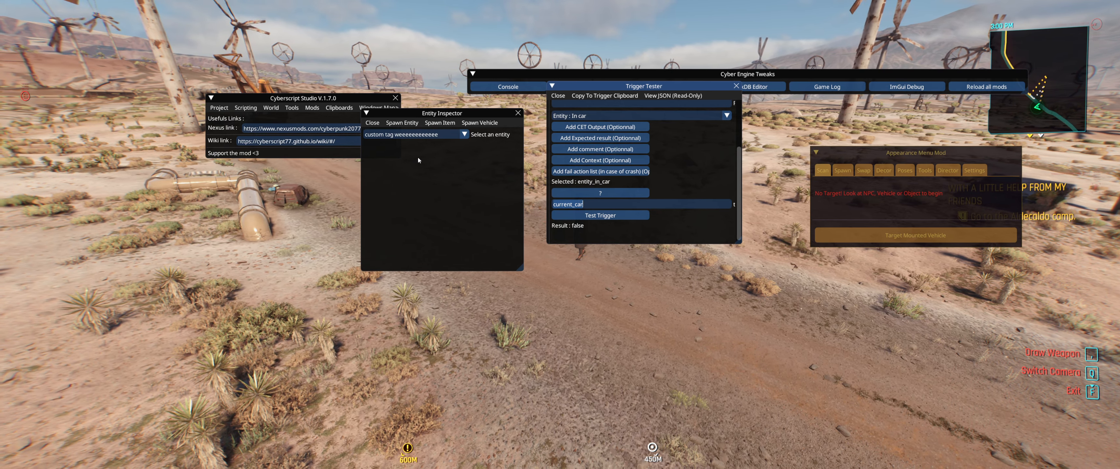
- Select current_car in the Entity Inspector and move both tool windows aside to uncover the character in the game view
{"action": "left_click", "coordinate": [384, 137]}
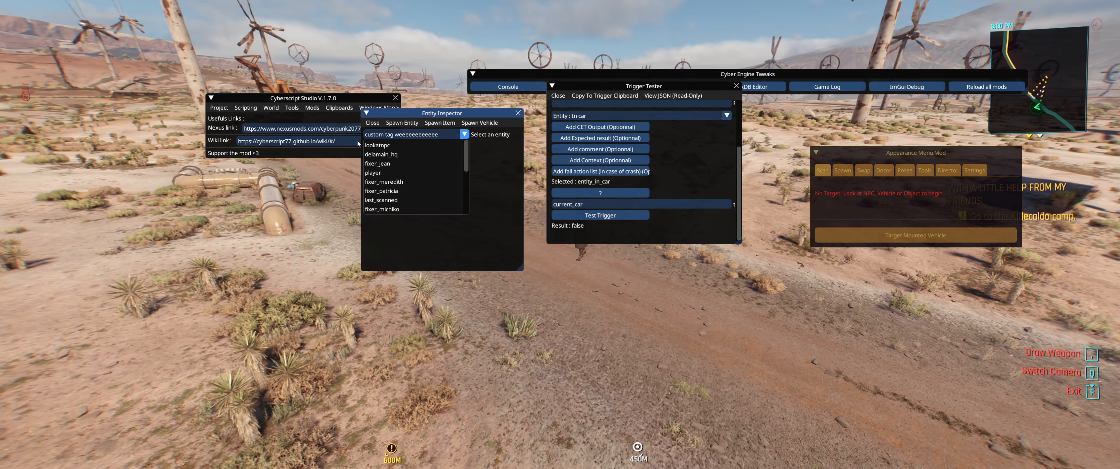
{"action": "scroll", "coordinate": [391, 170], "scroll_direction": "down", "scroll_amount": 3}
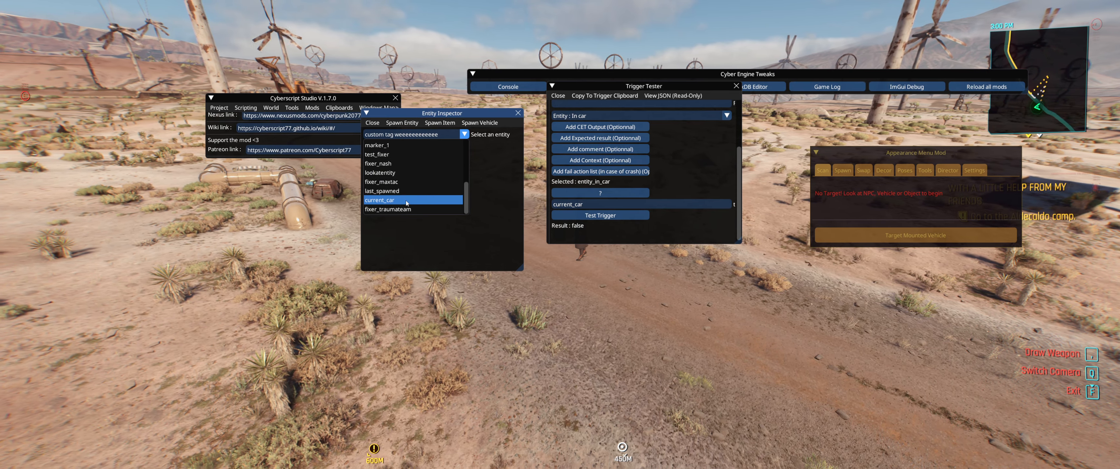
{"action": "left_click", "coordinate": [411, 200]}
{"action": "left_click_drag", "start_coordinate": [441, 233], "coordinate": [503, 230]}
{"action": "left_click_drag", "start_coordinate": [666, 238], "coordinate": [898, 270]}
{"action": "left_click_drag", "start_coordinate": [560, 260], "coordinate": [798, 257]}
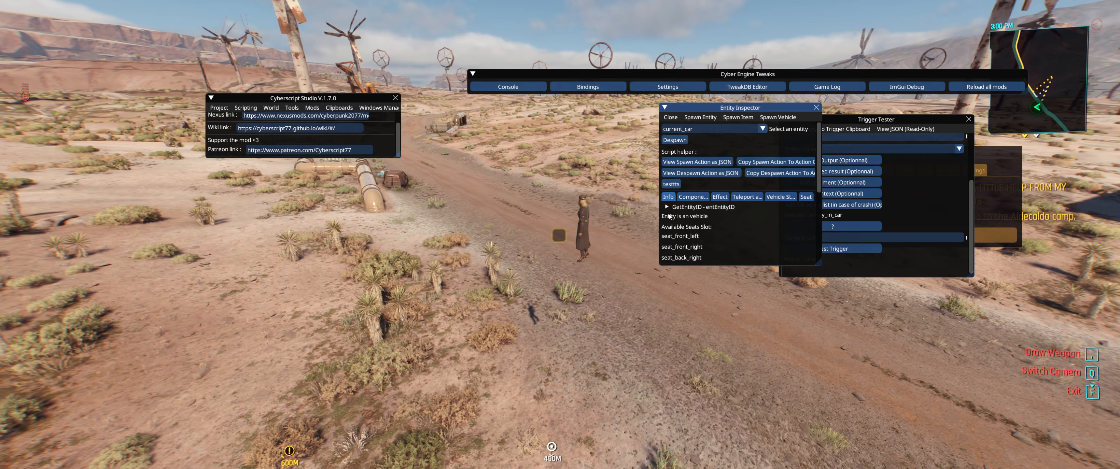
- View the teleport and move options of current_car, return to its info, and select marker_1 for inspection
{"action": "left_click", "coordinate": [739, 197]}
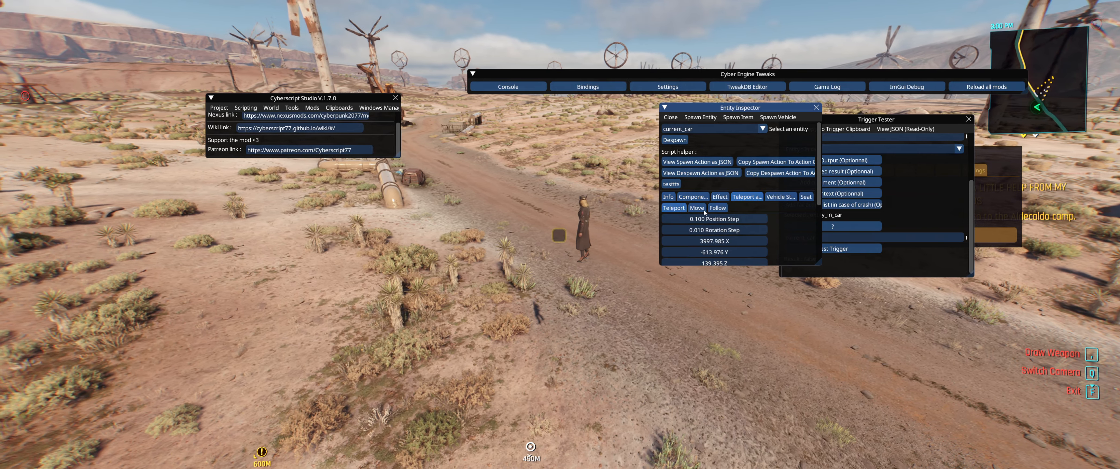
{"action": "left_click", "coordinate": [668, 197]}
{"action": "left_click", "coordinate": [695, 128]}
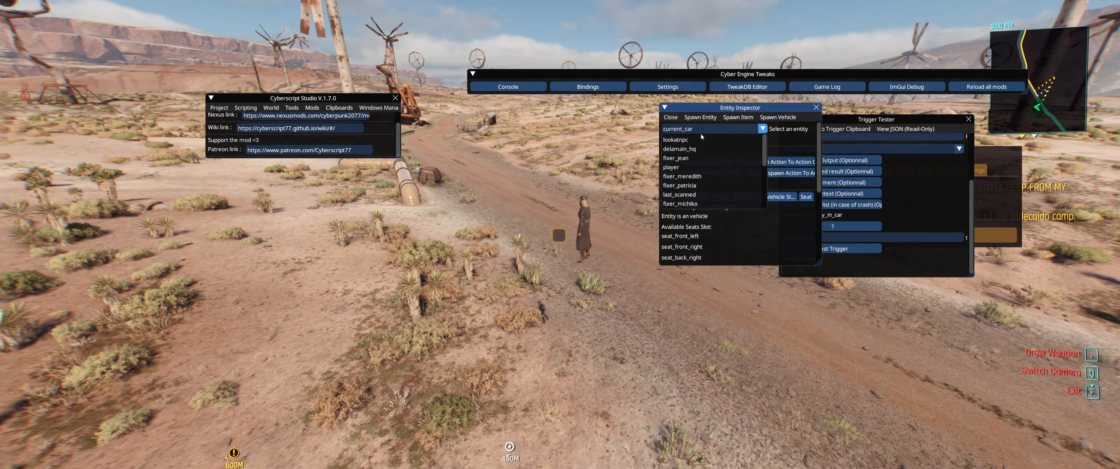
{"action": "left_click", "coordinate": [725, 167]}
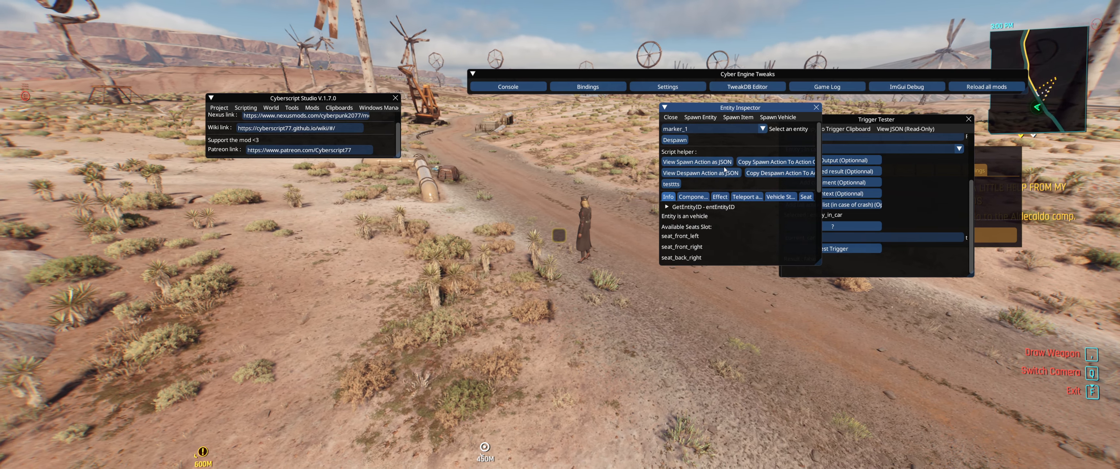
- Enlarge the Entity Inspector to show the full entity info and select current_car again
{"action": "left_click_drag", "start_coordinate": [819, 262], "coordinate": [1005, 366]}
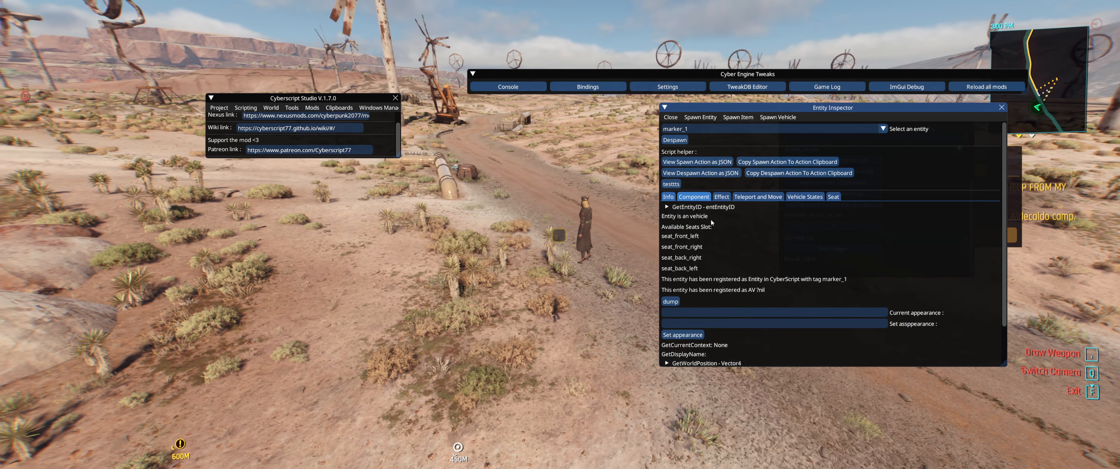
{"action": "left_click", "coordinate": [693, 127]}
{"action": "scroll", "coordinate": [739, 183], "scroll_direction": "down", "scroll_amount": 2}
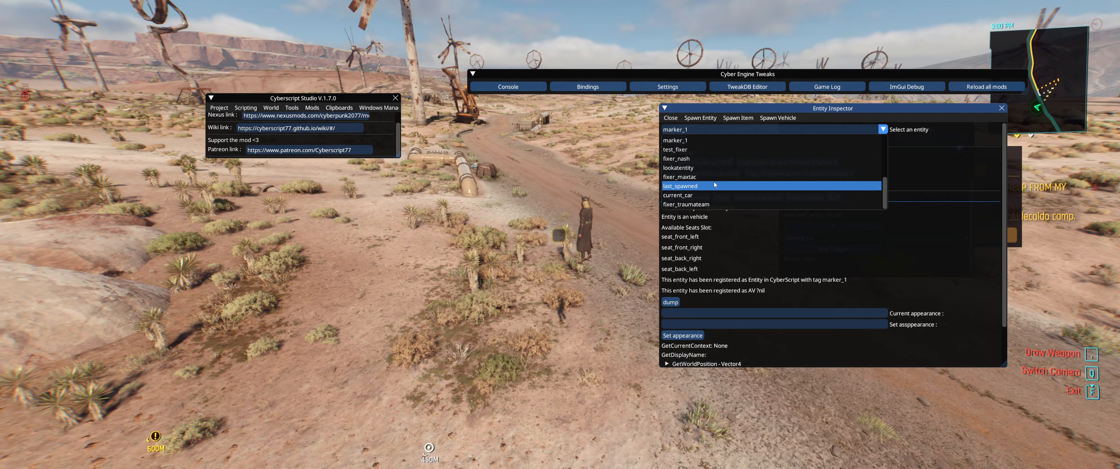
{"action": "left_click", "coordinate": [719, 200]}
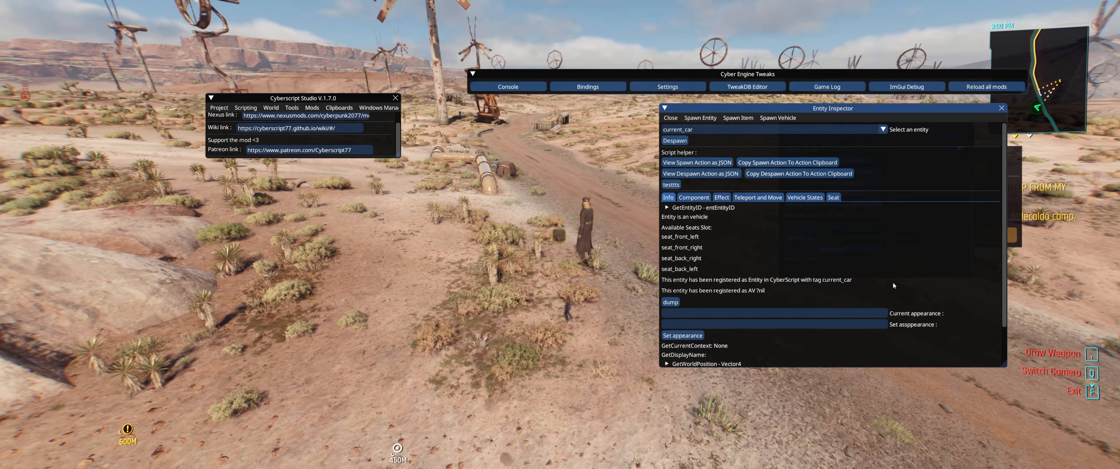
- Hide and bring back the tool overlay, reposition the Trigger Tester over the Entity Inspector, and enlarge it to show all fields
{"action": "key", "text": "grave"}
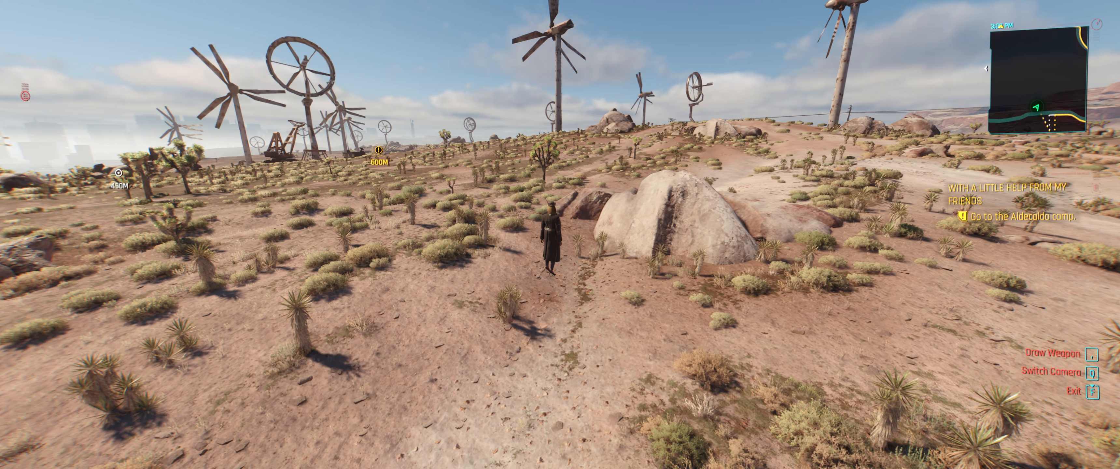
{"action": "key", "text": "grave"}
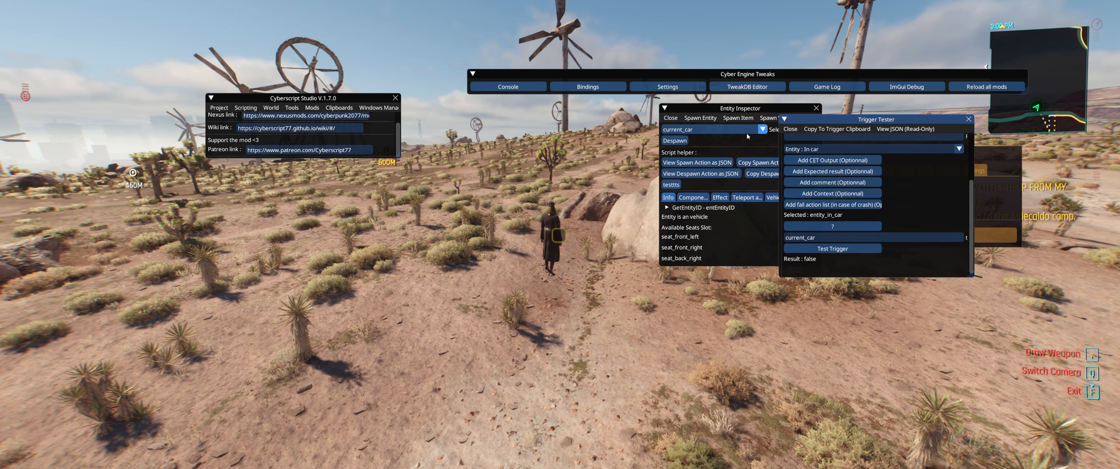
{"action": "left_click_drag", "start_coordinate": [897, 213], "coordinate": [872, 237]}
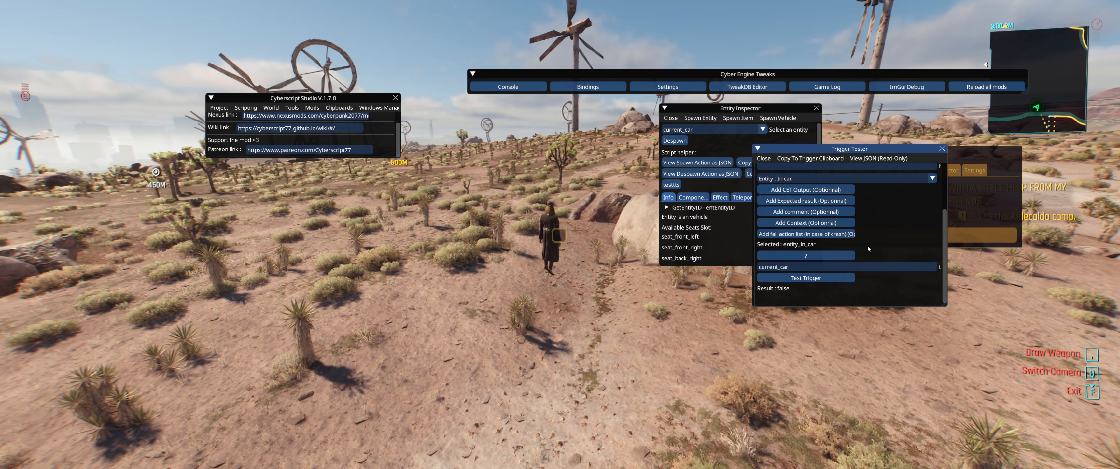
{"action": "scroll", "coordinate": [884, 225], "scroll_direction": "up", "scroll_amount": 1}
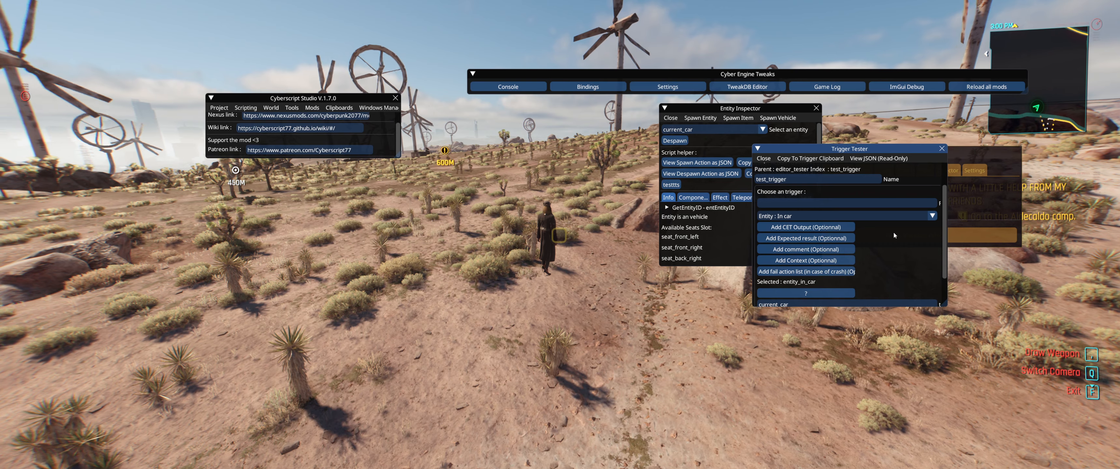
{"action": "scroll", "coordinate": [896, 238], "scroll_direction": "down", "scroll_amount": 1}
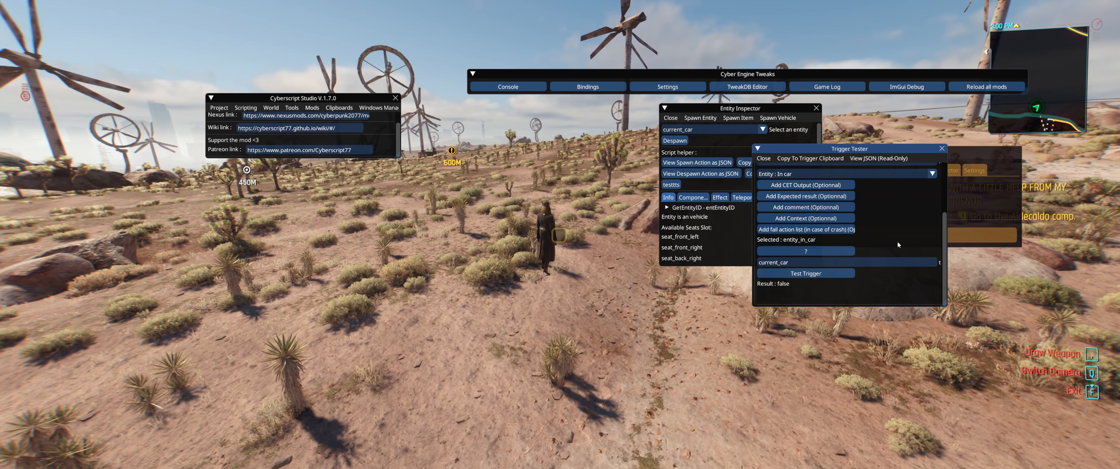
{"action": "left_click_drag", "start_coordinate": [944, 304], "coordinate": [1026, 341]}
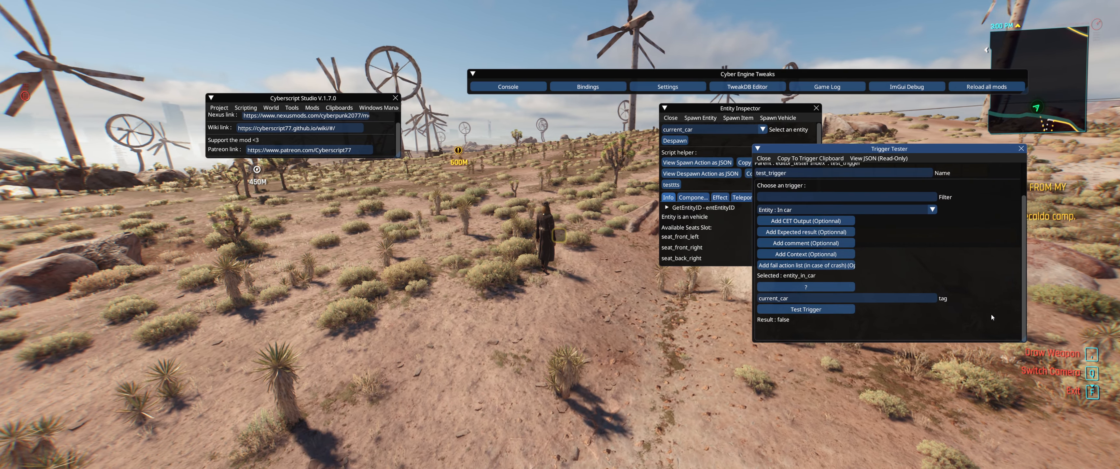
- Reselect the Entity : In car trigger and replace its default tag with player
{"action": "scroll", "coordinate": [921, 260], "scroll_direction": "up", "scroll_amount": 1}
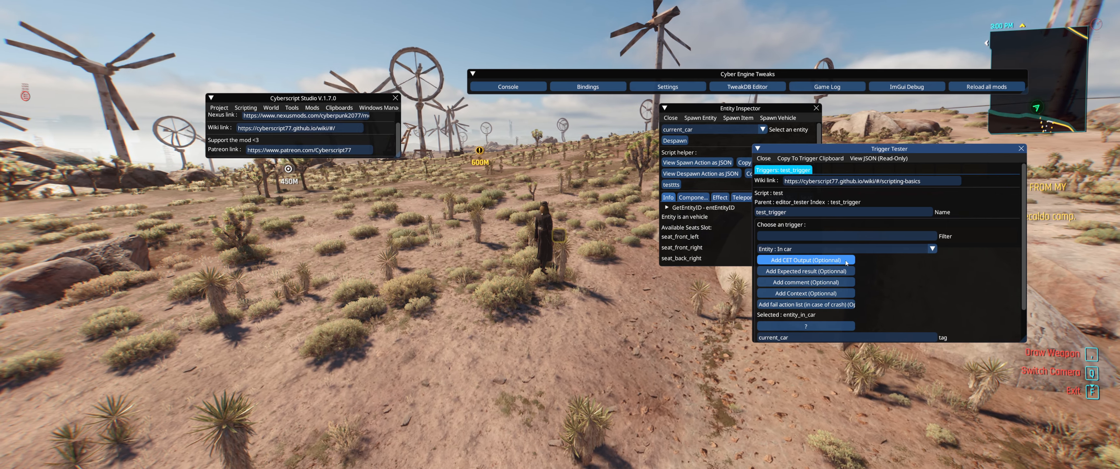
{"action": "left_click", "coordinate": [846, 248]}
{"action": "left_click", "coordinate": [851, 260]}
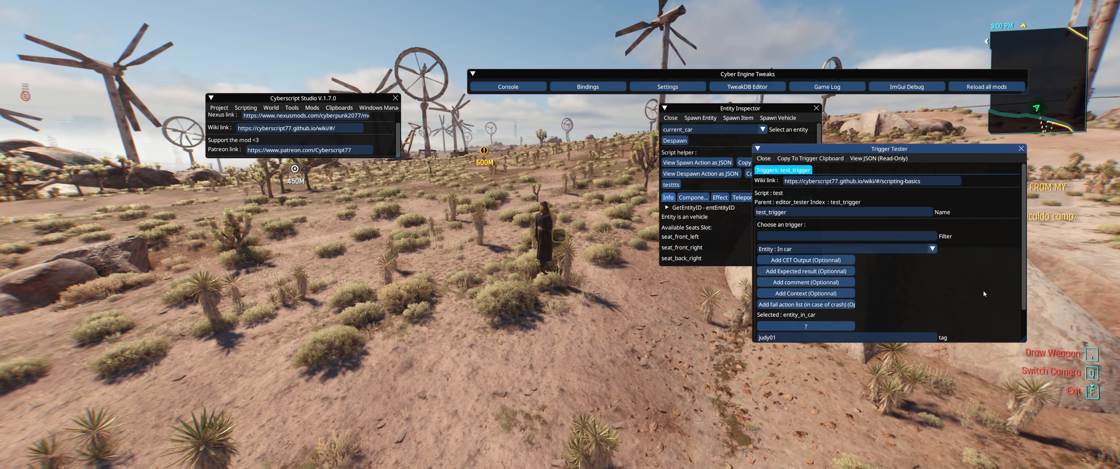
{"action": "scroll", "coordinate": [980, 282], "scroll_direction": "down", "scroll_amount": 1}
{"action": "left_click", "coordinate": [757, 299]}
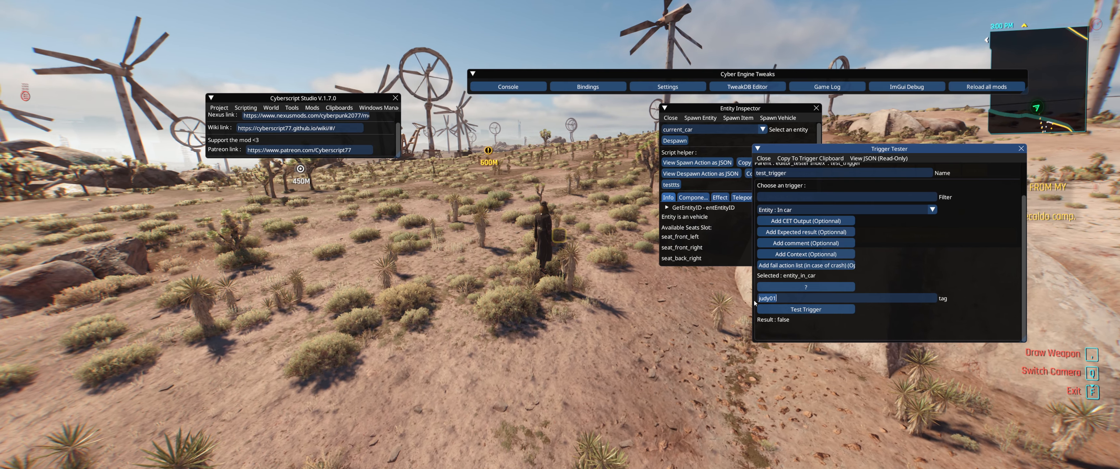
{"action": "key", "text": "BackSpace"}
{"action": "key", "text": "BackSpace"}
{"action": "key", "text": "BackSpace"}
{"action": "key", "text": "BackSpace"}
{"action": "key", "text": "BackSpace"}
{"action": "key", "text": "BackSpace"}
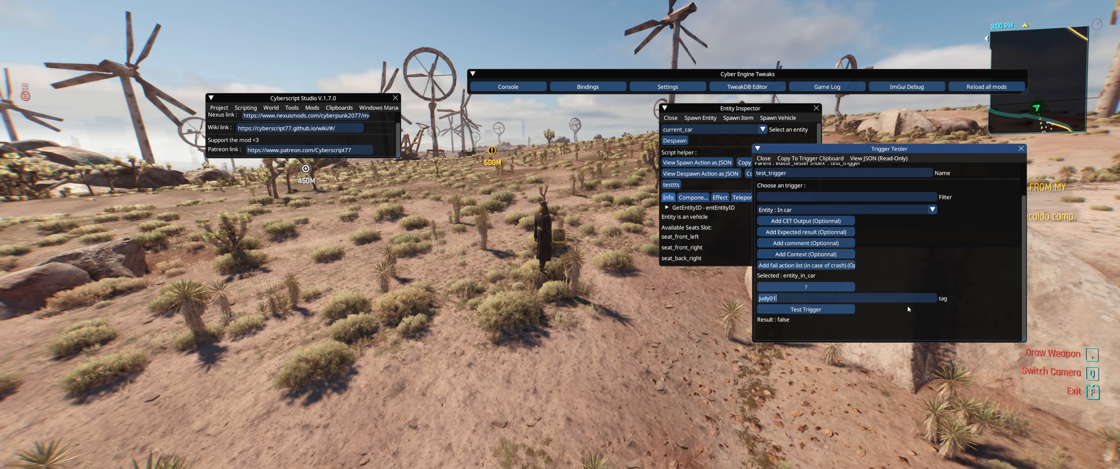
{"action": "type", "text": "player"}
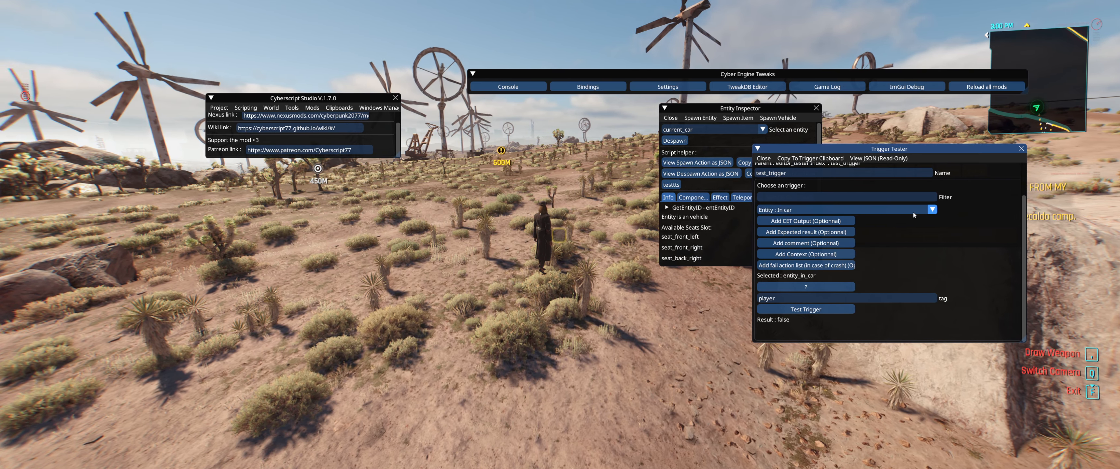
- Look through the available Entity and Game triggers and choose Game : Check Raycasting as the trigger to test
{"action": "left_click", "coordinate": [908, 209]}
{"action": "scroll", "coordinate": [883, 231], "scroll_direction": "down", "scroll_amount": 5}
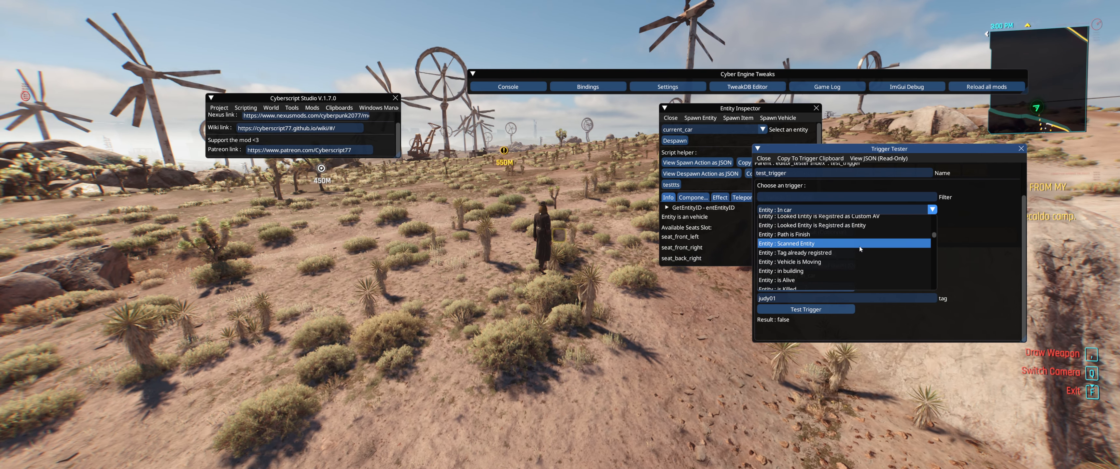
{"action": "scroll", "coordinate": [859, 249], "scroll_direction": "down", "scroll_amount": 2}
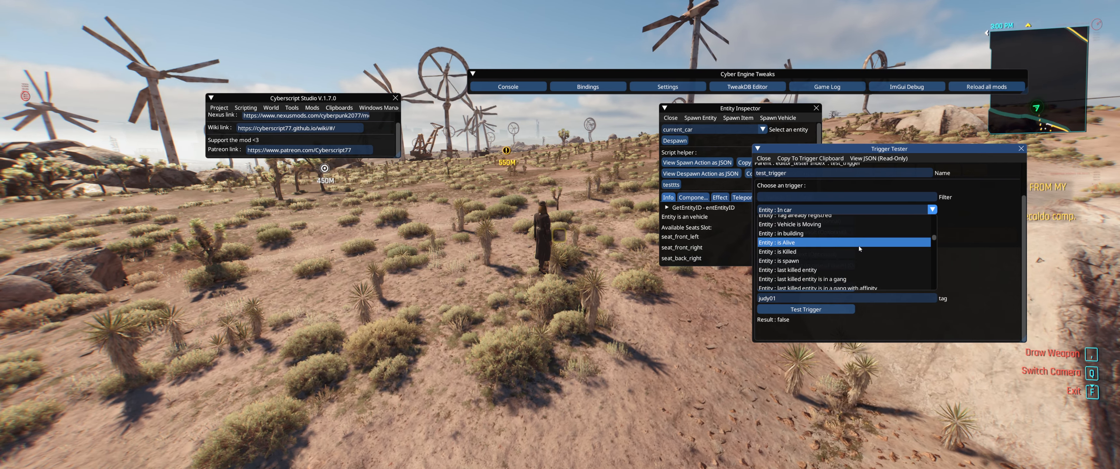
{"action": "scroll", "coordinate": [859, 248], "scroll_direction": "down", "scroll_amount": 1}
{"action": "scroll", "coordinate": [856, 243], "scroll_direction": "up", "scroll_amount": 4}
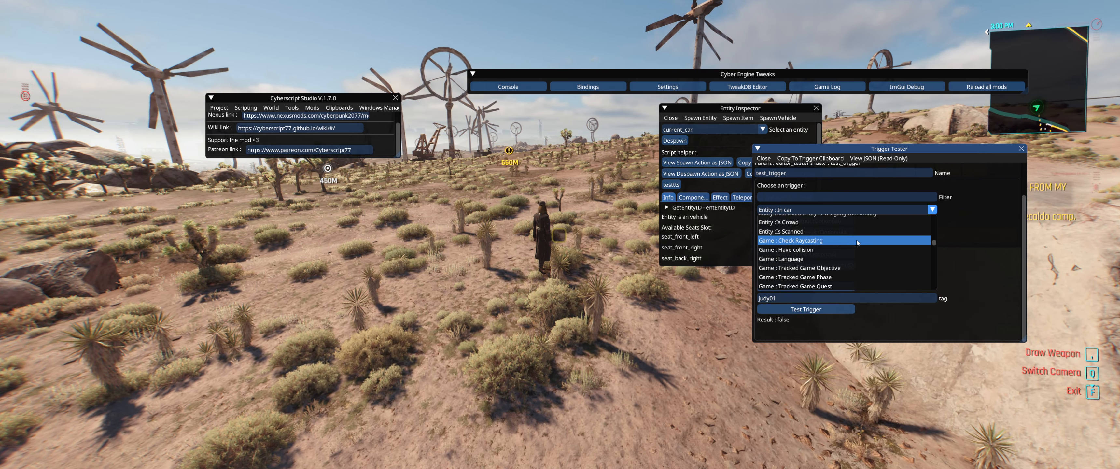
{"action": "scroll", "coordinate": [865, 258], "scroll_direction": "up", "scroll_amount": 4}
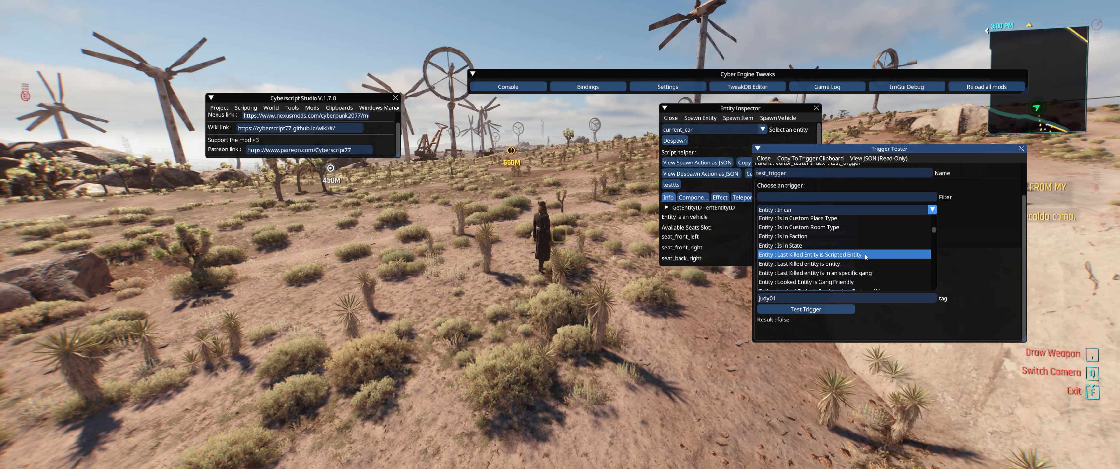
{"action": "scroll", "coordinate": [874, 260], "scroll_direction": "up", "scroll_amount": 1}
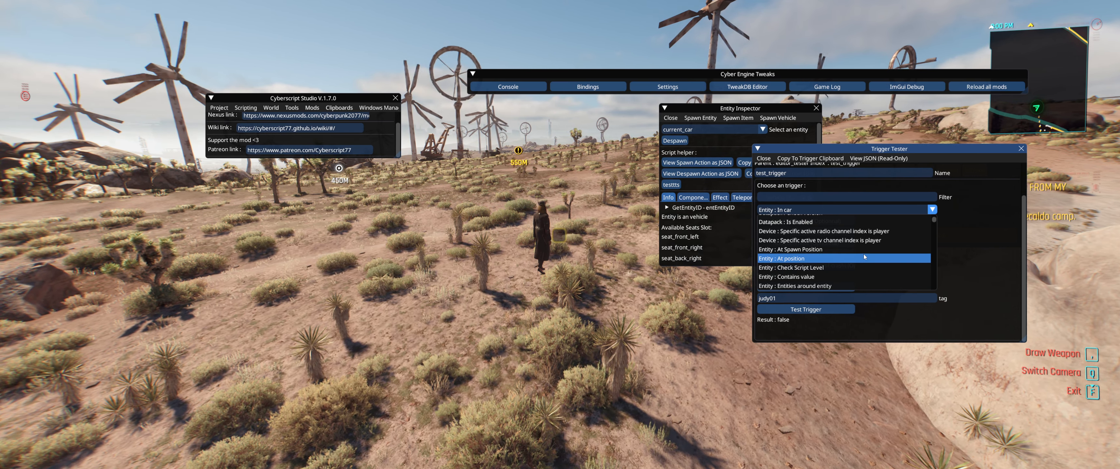
{"action": "scroll", "coordinate": [863, 253], "scroll_direction": "down", "scroll_amount": 2}
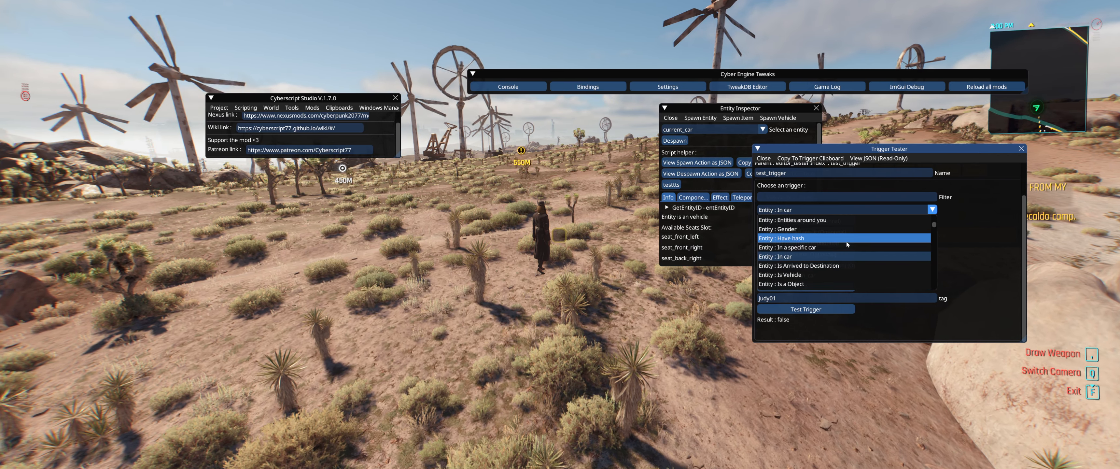
{"action": "scroll", "coordinate": [859, 248], "scroll_direction": "down", "scroll_amount": 5}
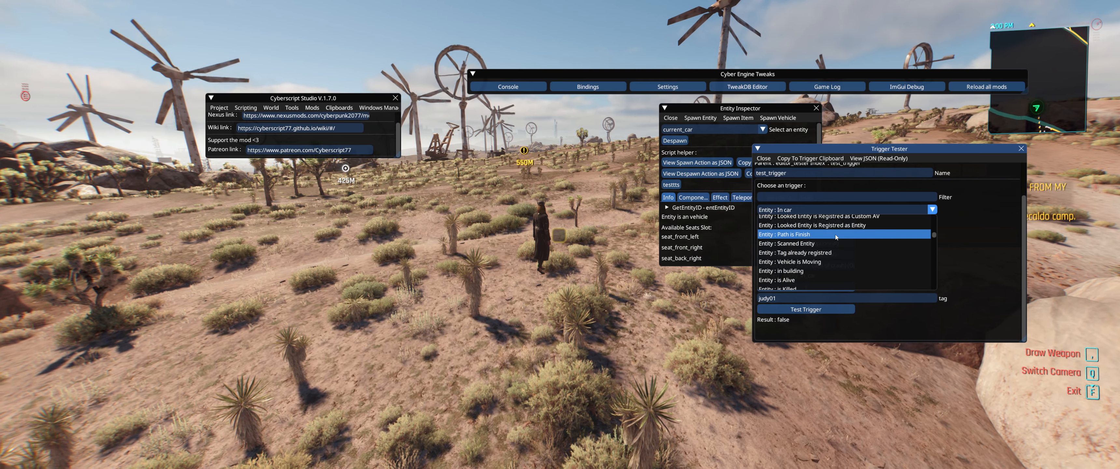
{"action": "scroll", "coordinate": [839, 244], "scroll_direction": "down", "scroll_amount": 5}
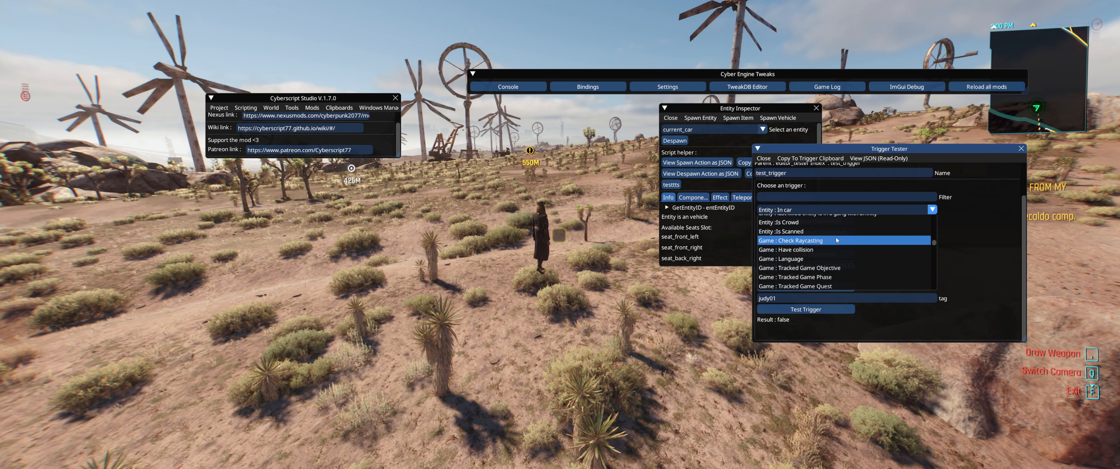
{"action": "left_click", "coordinate": [836, 240]}
- Examine the Check Raycasting trigger's from and to coordinates, tag values, points setting and position copy options
{"action": "scroll", "coordinate": [923, 261], "scroll_direction": "down", "scroll_amount": 3}
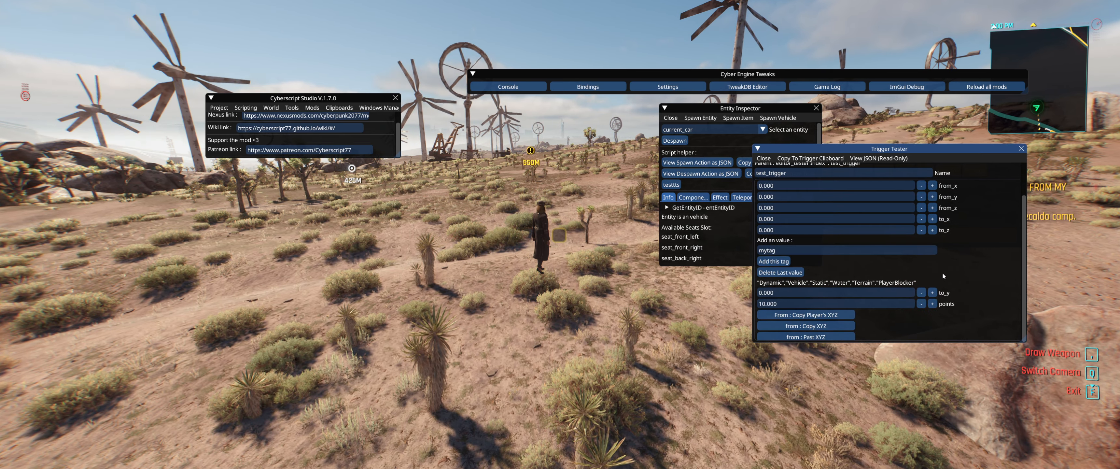
{"action": "scroll", "coordinate": [910, 313], "scroll_direction": "up", "scroll_amount": 1}
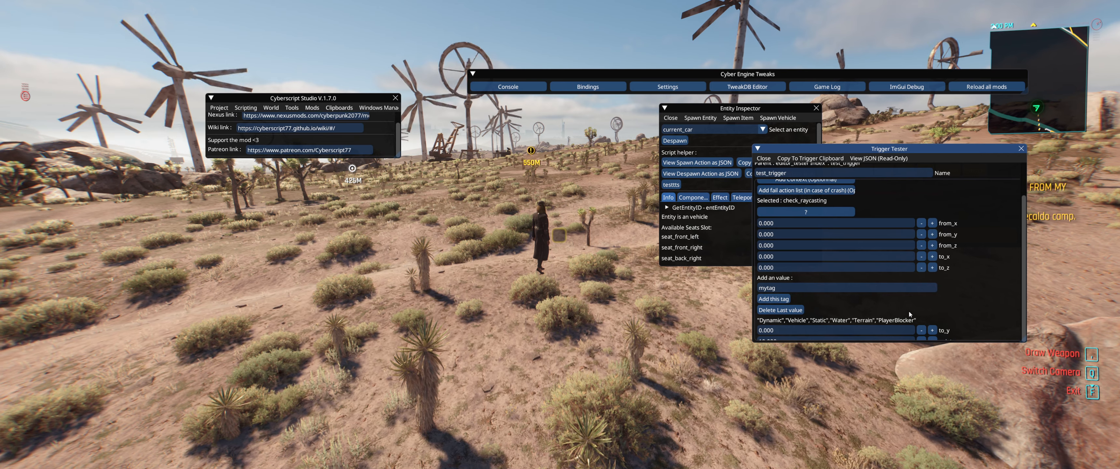
{"action": "scroll", "coordinate": [909, 310], "scroll_direction": "down", "scroll_amount": 2}
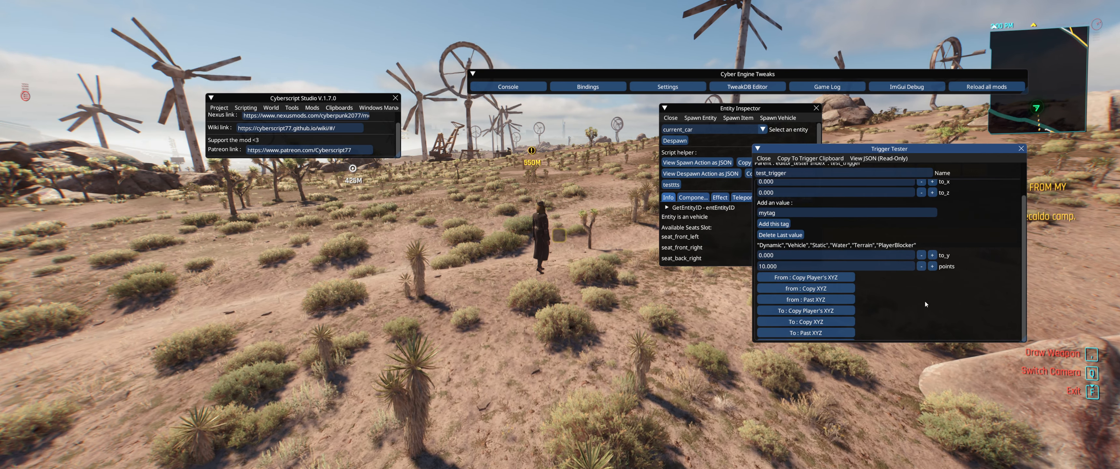
{"action": "scroll", "coordinate": [924, 301], "scroll_direction": "up", "scroll_amount": 1}
{"action": "scroll", "coordinate": [925, 304], "scroll_direction": "up", "scroll_amount": 2}
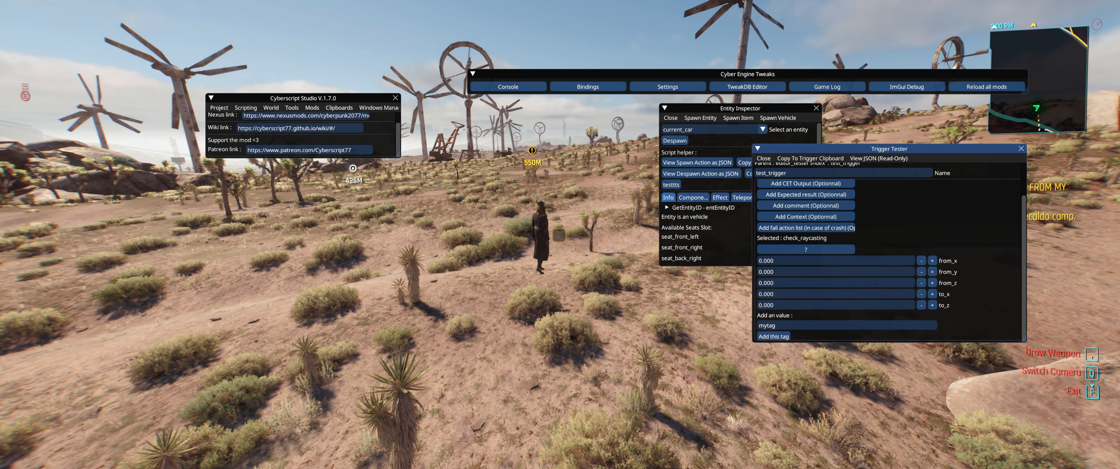
{"action": "scroll", "coordinate": [877, 250], "scroll_direction": "up", "scroll_amount": 1}
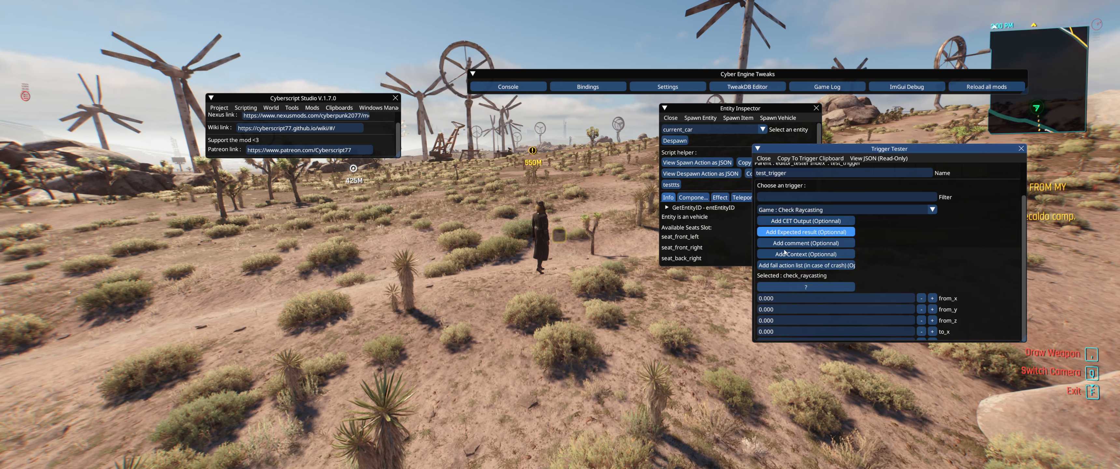
{"action": "scroll", "coordinate": [934, 244], "scroll_direction": "down", "scroll_amount": 4}
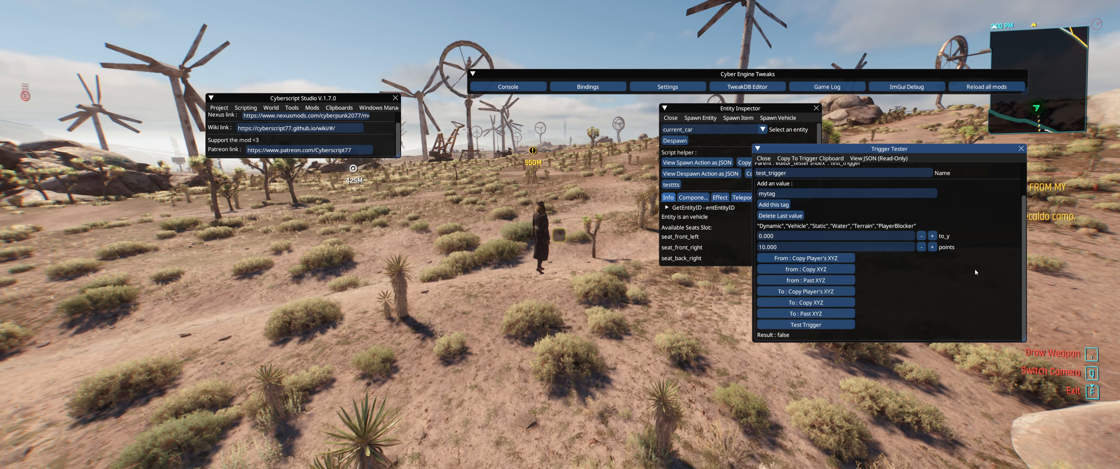
{"action": "scroll", "coordinate": [886, 290], "scroll_direction": "up", "scroll_amount": 4}
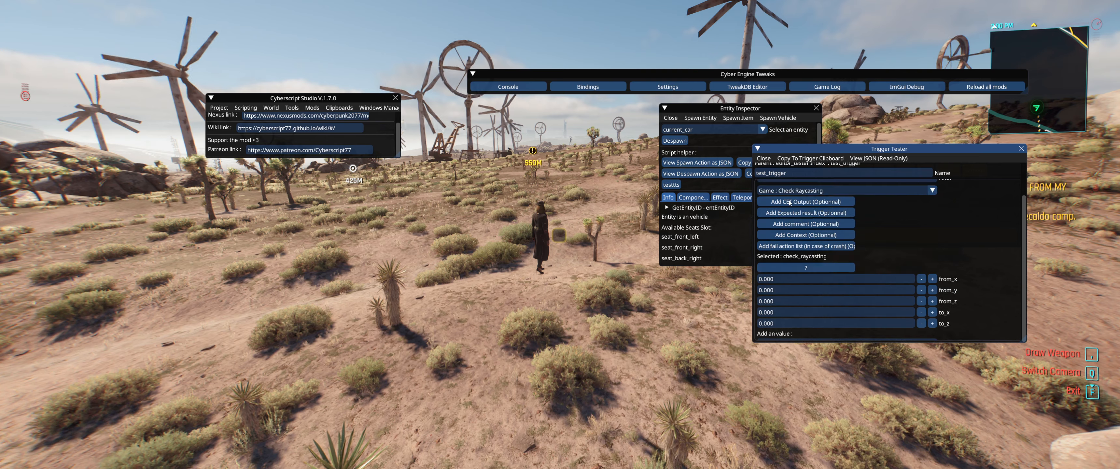
{"action": "scroll", "coordinate": [790, 202], "scroll_direction": "up", "scroll_amount": 1}
- Close the Trigger Tester and reopen it
{"action": "left_click", "coordinate": [764, 158]}
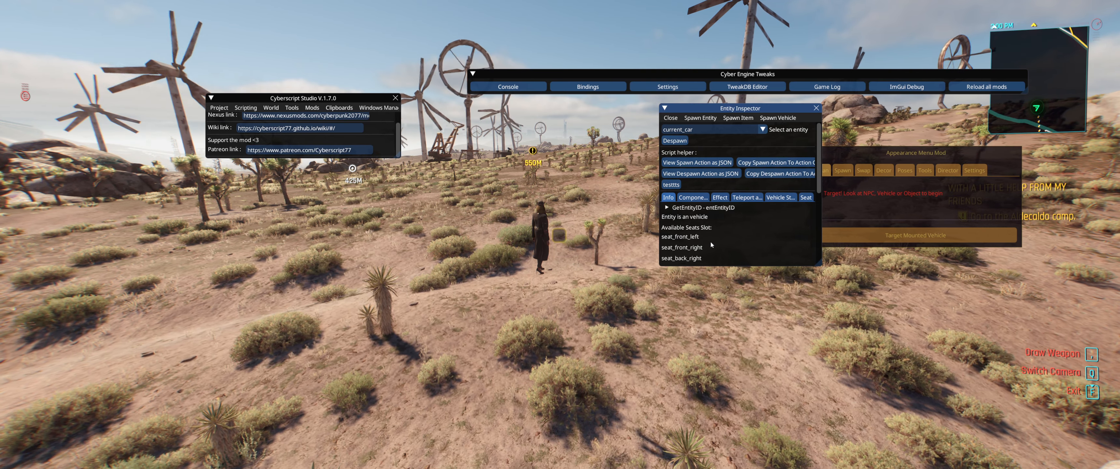
{"action": "left_click", "coordinate": [246, 108]}
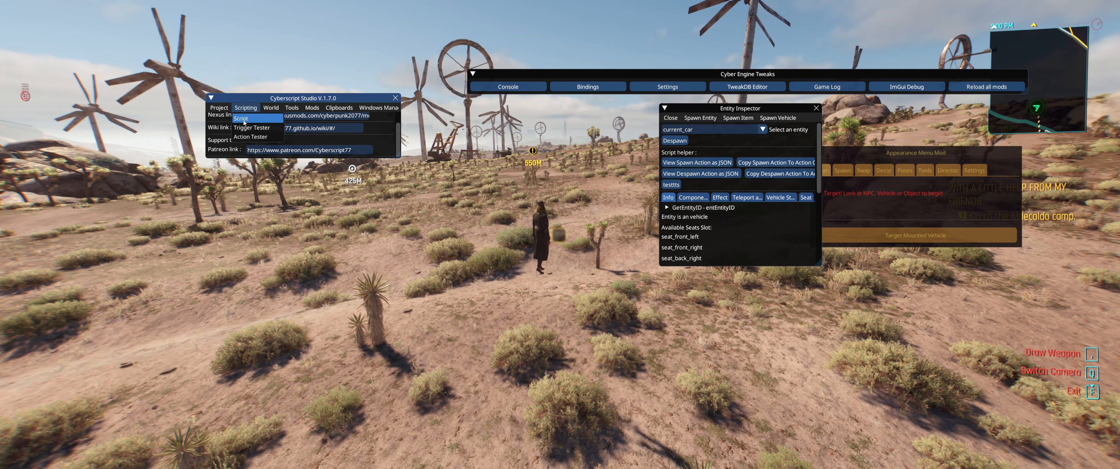
{"action": "left_click", "coordinate": [250, 127]}
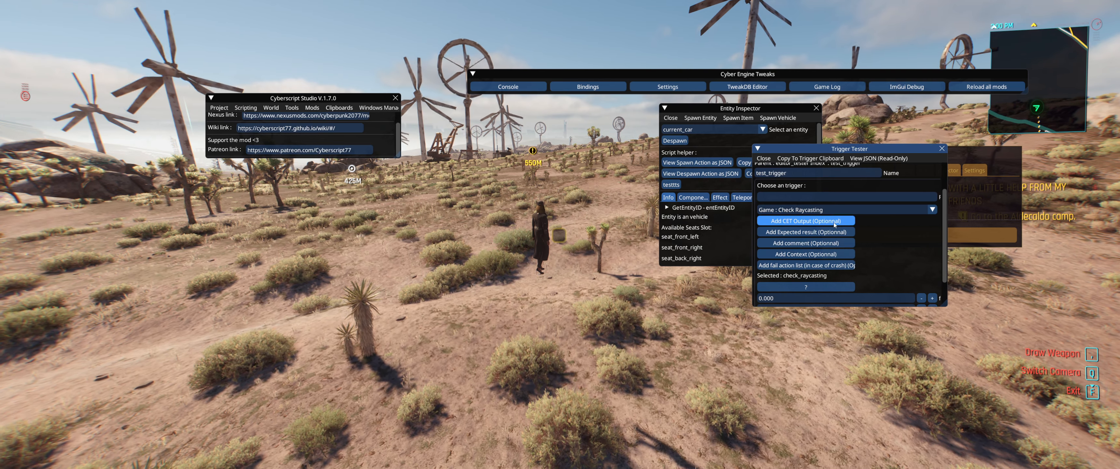
- Review the remaining House, Items, Logic, Map, NPC, Player and UI triggers, keeping Game : Check Raycasting selected
{"action": "left_click", "coordinate": [850, 211]}
{"action": "scroll", "coordinate": [826, 252], "scroll_direction": "down", "scroll_amount": 5}
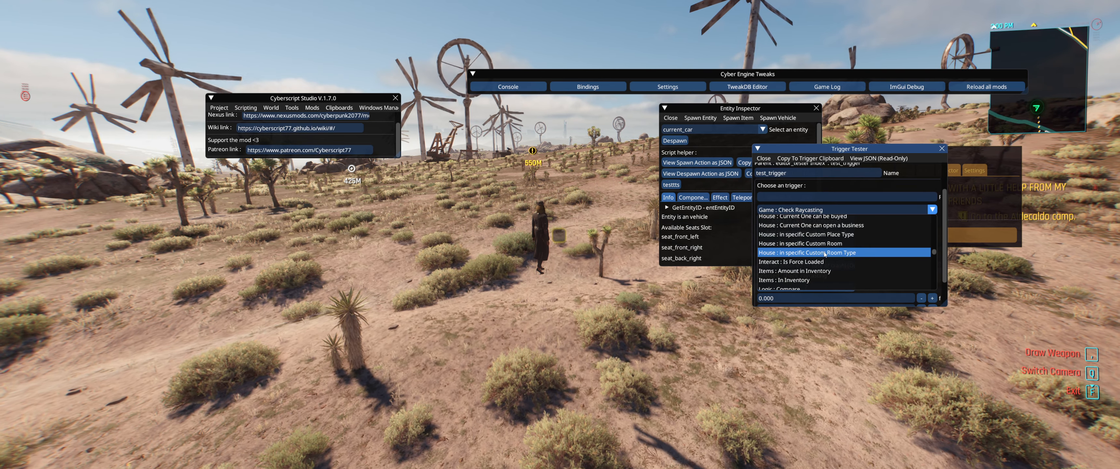
{"action": "scroll", "coordinate": [809, 244], "scroll_direction": "down", "scroll_amount": 1}
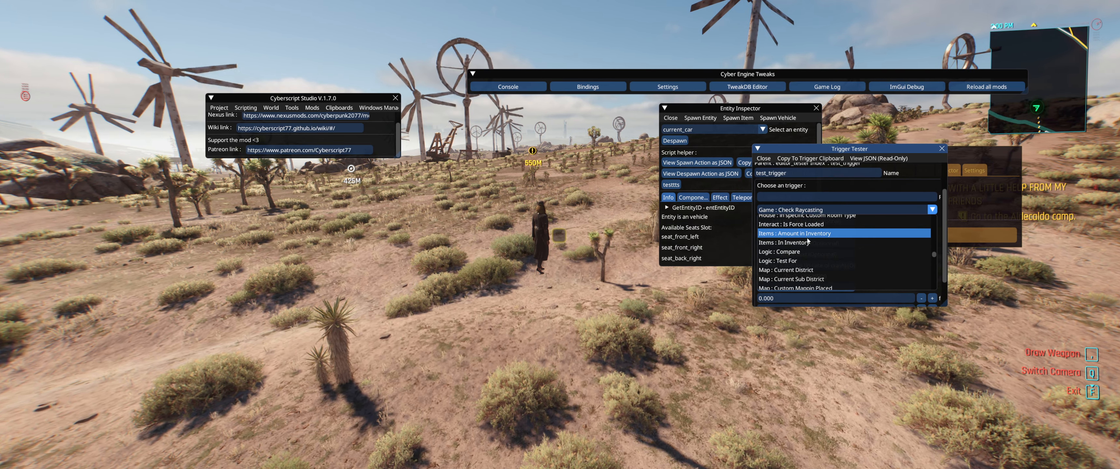
{"action": "scroll", "coordinate": [864, 238], "scroll_direction": "down", "scroll_amount": 4}
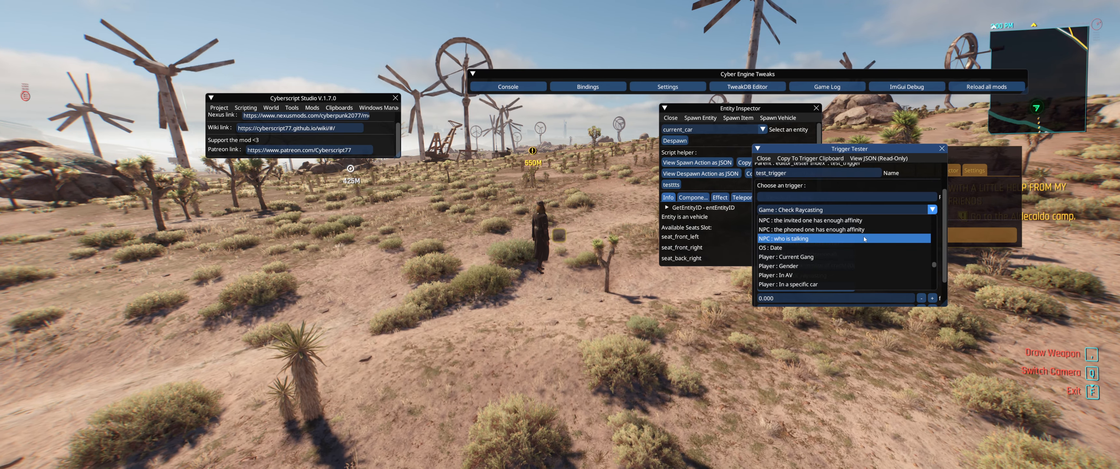
{"action": "scroll", "coordinate": [829, 250], "scroll_direction": "down", "scroll_amount": 1}
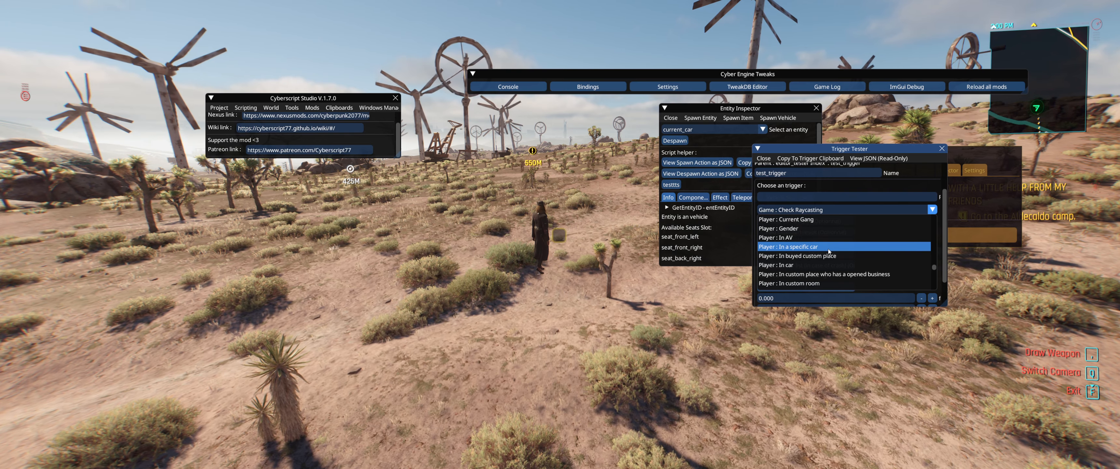
{"action": "scroll", "coordinate": [829, 251], "scroll_direction": "down", "scroll_amount": 1}
{"action": "scroll", "coordinate": [829, 250], "scroll_direction": "down", "scroll_amount": 3}
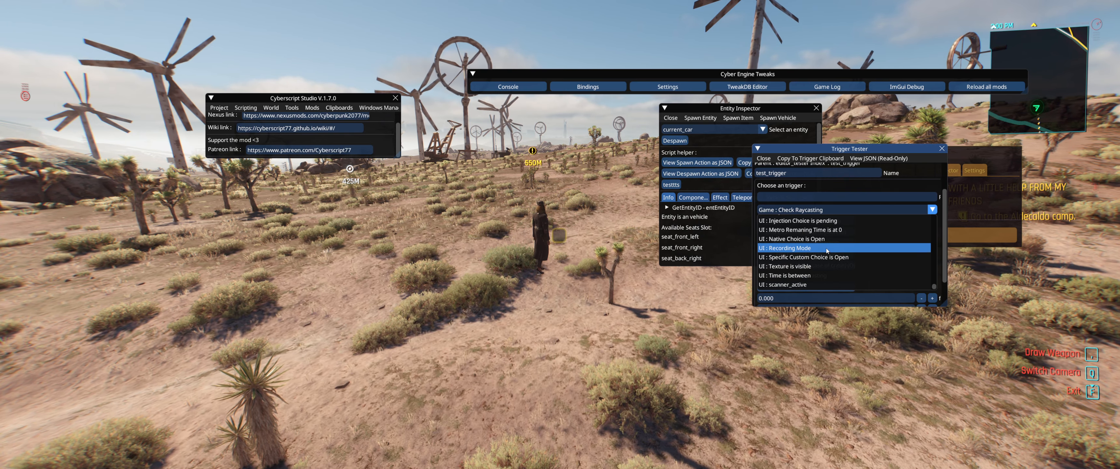
{"action": "left_click", "coordinate": [834, 211]}
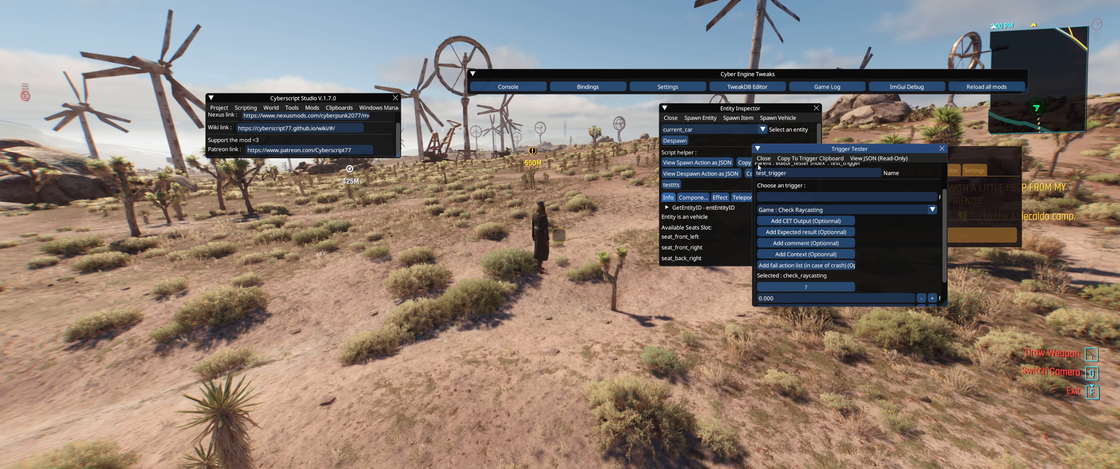
- Close the Trigger Tester and the Entity Inspector
{"action": "left_click", "coordinate": [763, 158]}
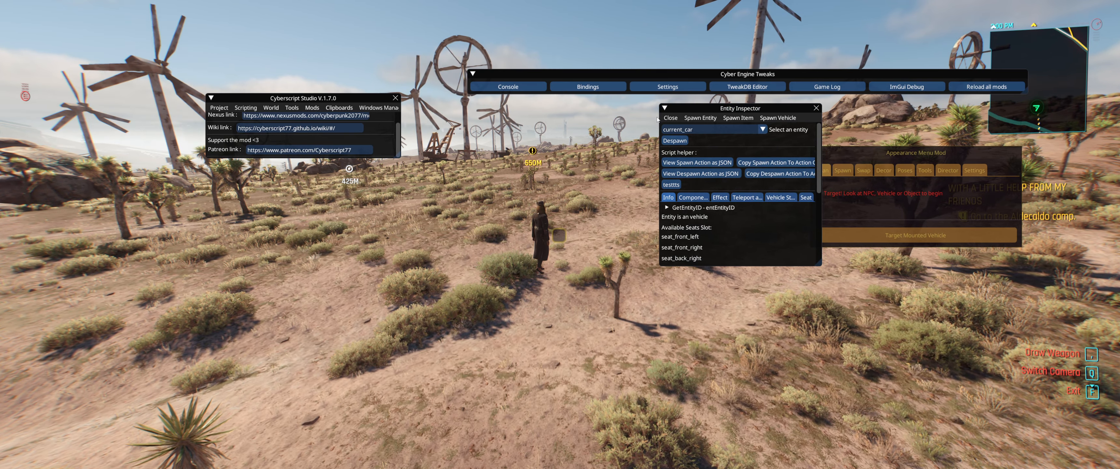
{"action": "left_click", "coordinate": [665, 118]}
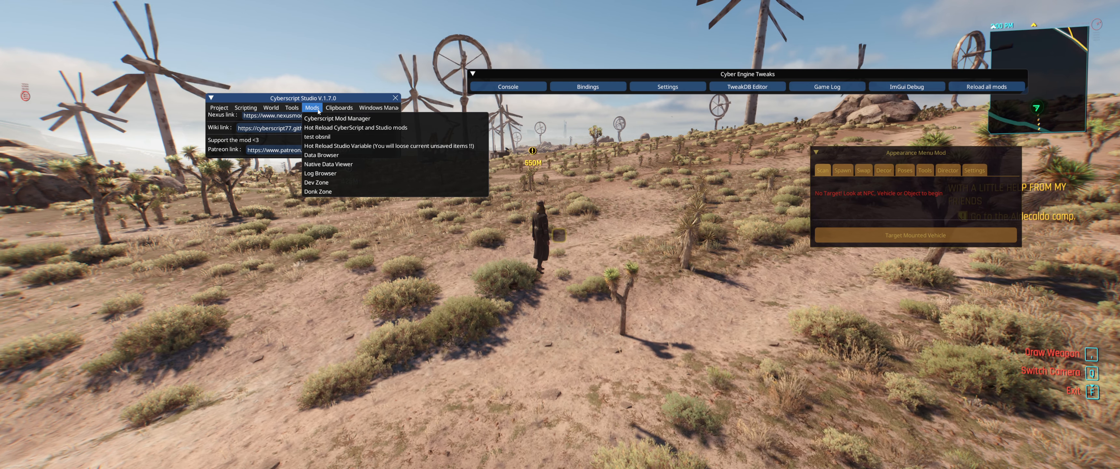
- Open the Custom Sound Tester to view its loaded and custom sound lists, and close it
{"action": "mouse_move", "coordinate": [294, 108]}
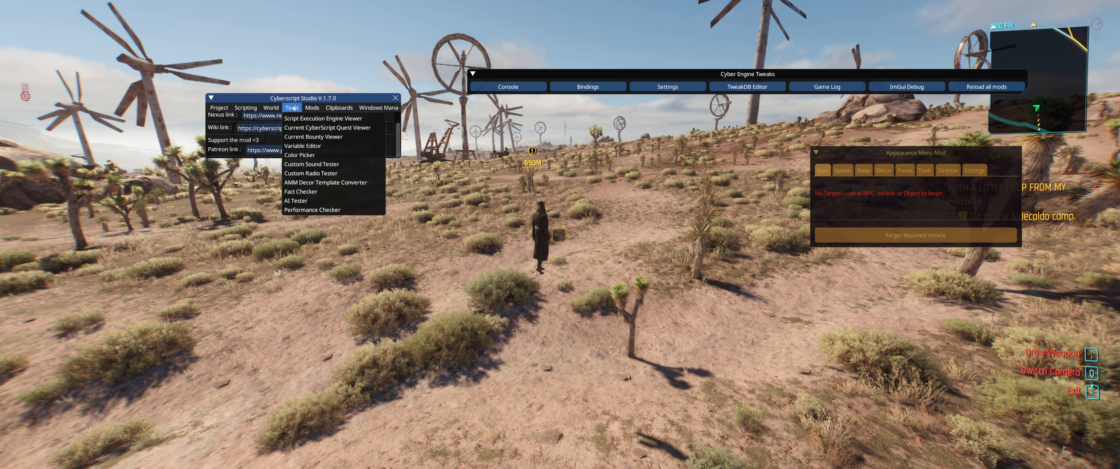
{"action": "left_click", "coordinate": [316, 165]}
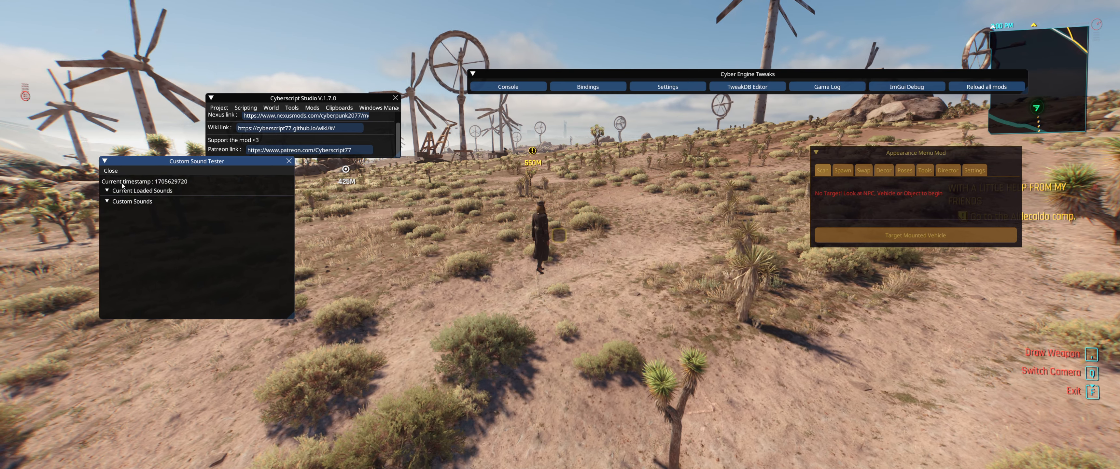
{"action": "left_click", "coordinate": [110, 171]}
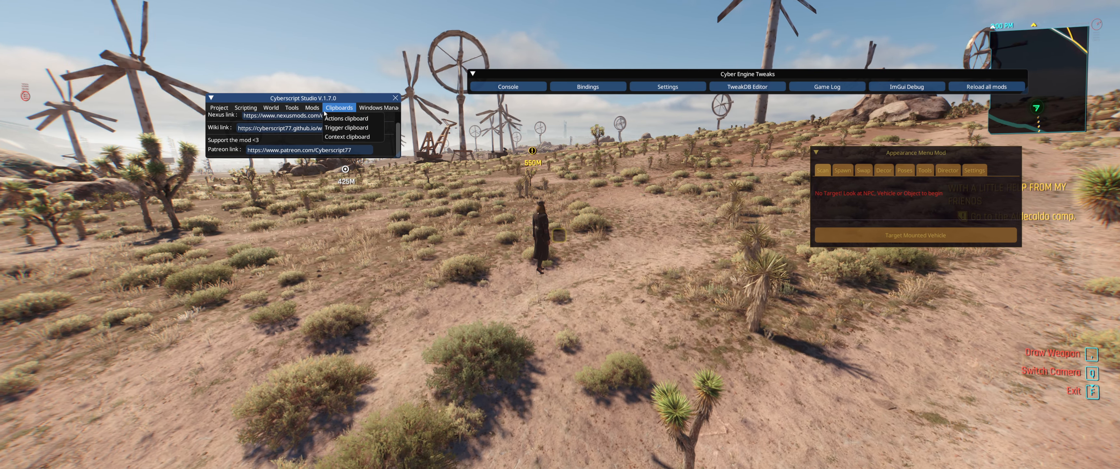
- Open the Fact Checker, look through the expanded Fact list, then collapse it and close the window
{"action": "left_click", "coordinate": [312, 108]}
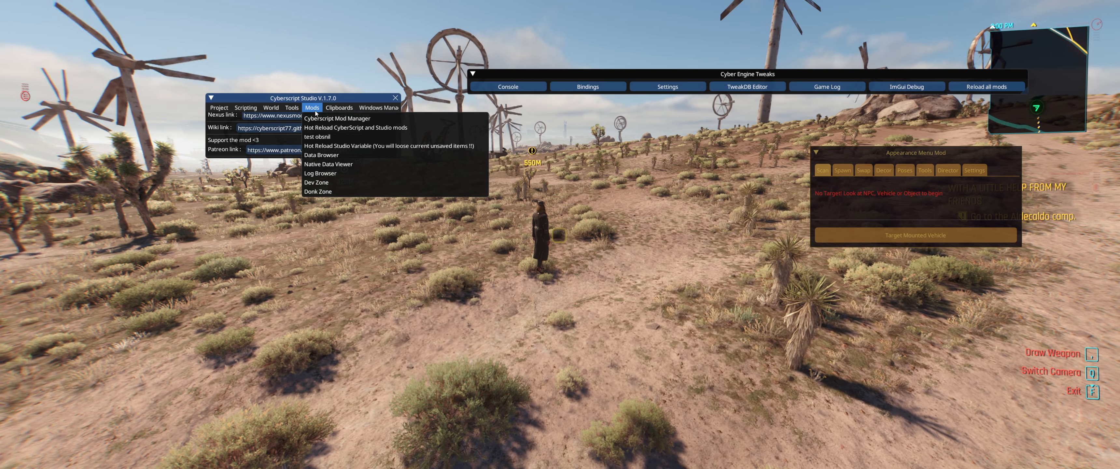
{"action": "mouse_move", "coordinate": [300, 107]}
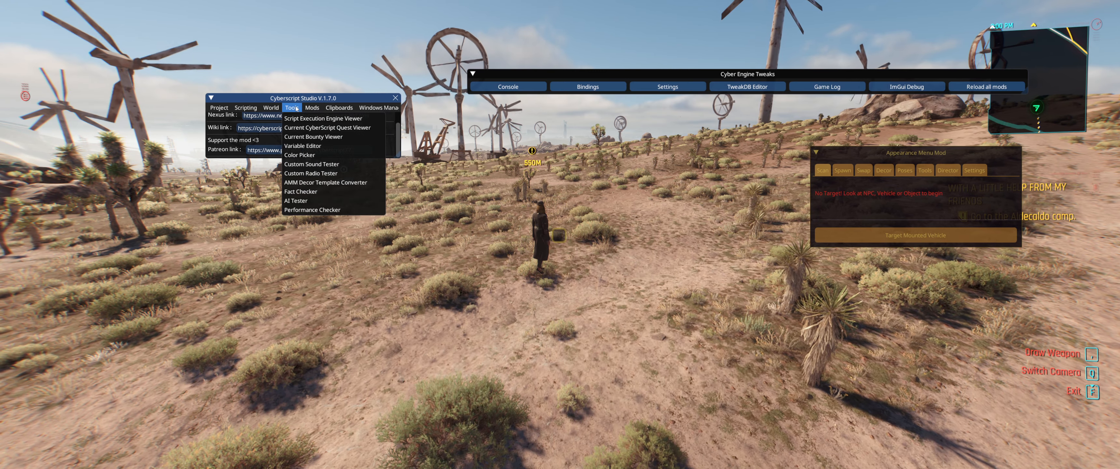
{"action": "left_click", "coordinate": [293, 191]}
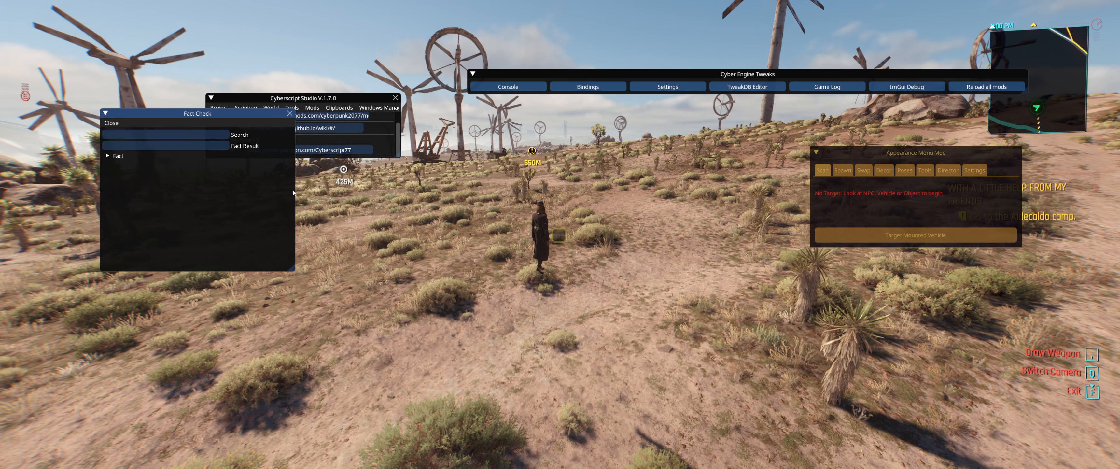
{"action": "left_click_drag", "start_coordinate": [187, 121], "coordinate": [256, 121]}
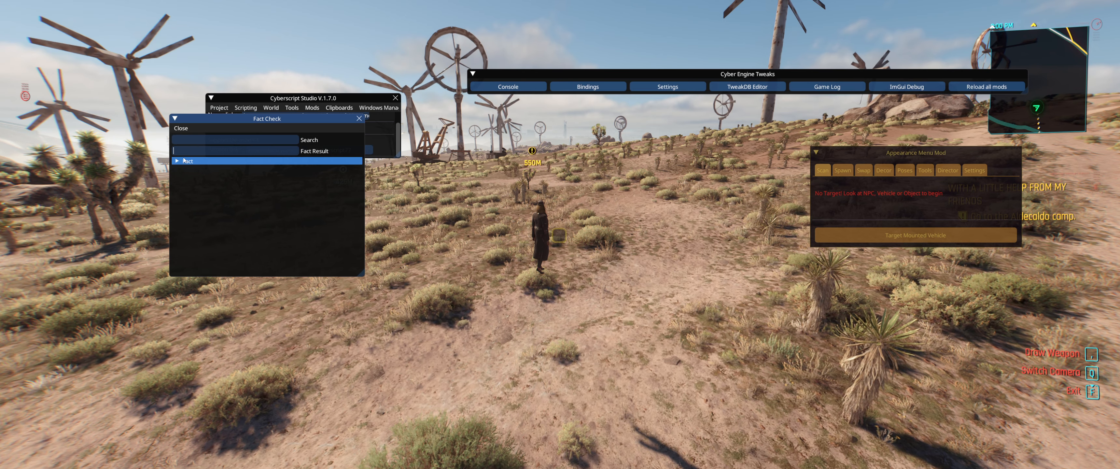
{"action": "left_click", "coordinate": [183, 160]}
{"action": "scroll", "coordinate": [243, 224], "scroll_direction": "down", "scroll_amount": 20}
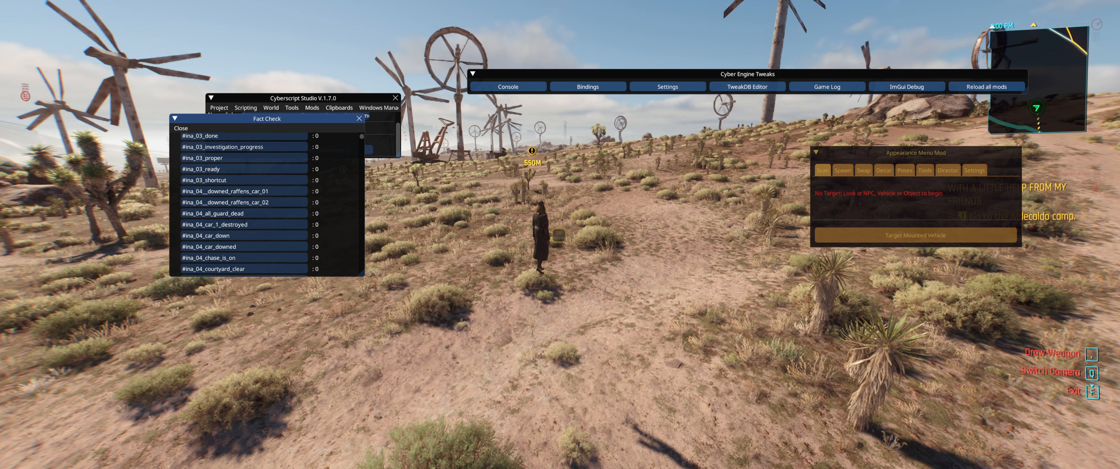
{"action": "left_click_drag", "start_coordinate": [361, 138], "coordinate": [377, 123]}
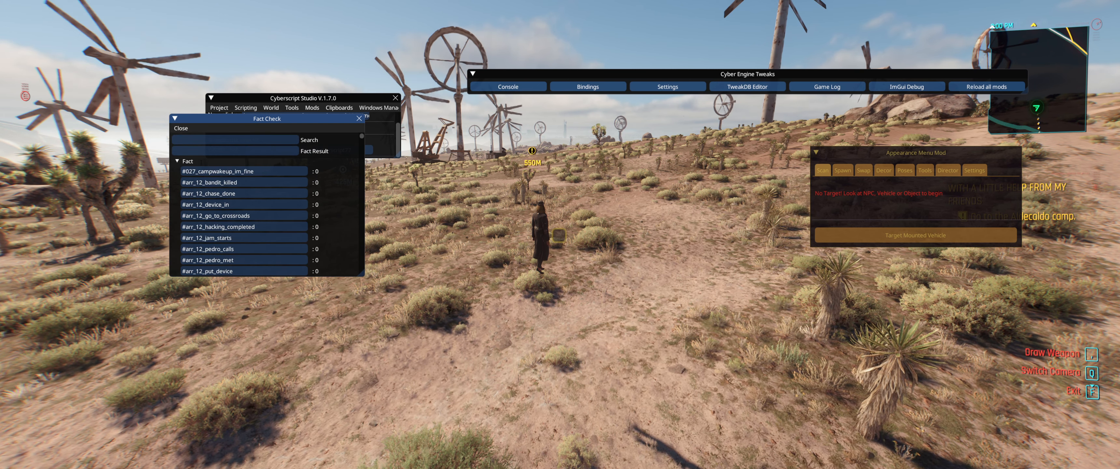
{"action": "left_click", "coordinate": [187, 163]}
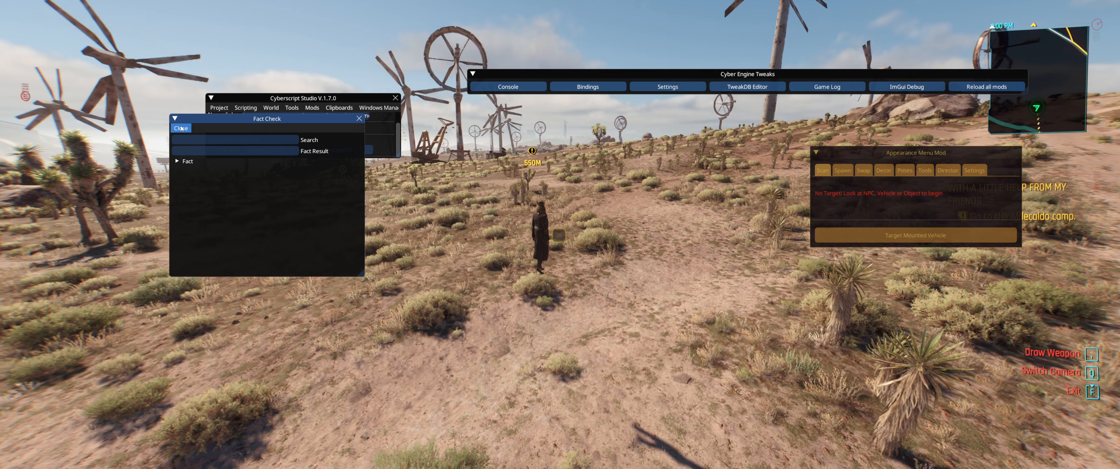
{"action": "left_click", "coordinate": [181, 128]}
{"action": "left_click", "coordinate": [271, 108]}
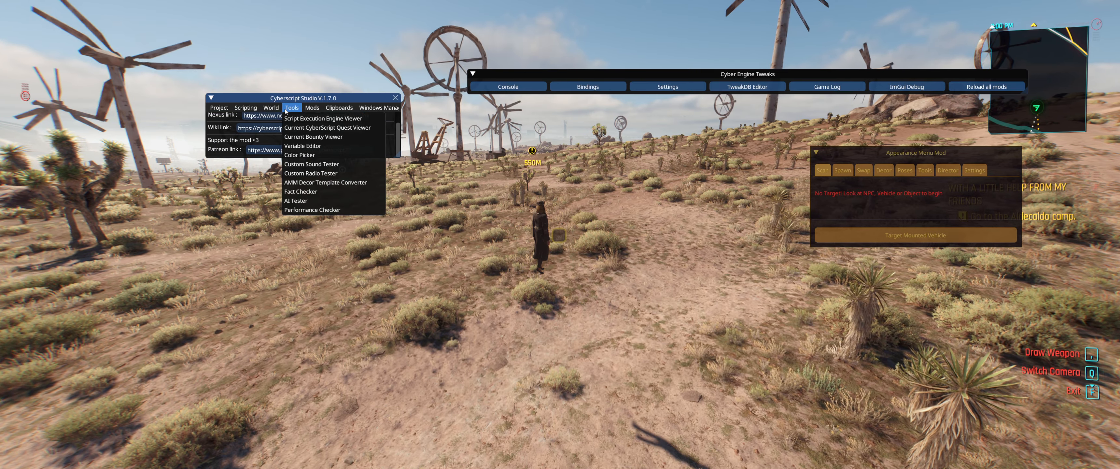
{"action": "mouse_move", "coordinate": [273, 110]}
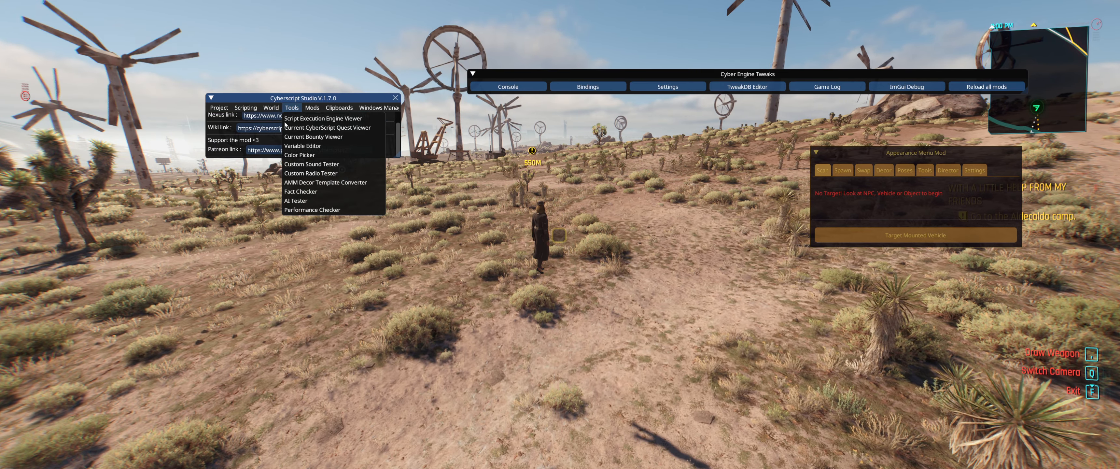
{"action": "key", "text": "grave"}
{"action": "key", "text": "grave"}
{"action": "left_click", "coordinate": [313, 109]}
{"action": "left_click", "coordinate": [313, 109]}
- Open the Script Execution Engine Viewer and unsubscribe myshardtag from the Direct Action Execution registry
{"action": "left_click", "coordinate": [292, 108]}
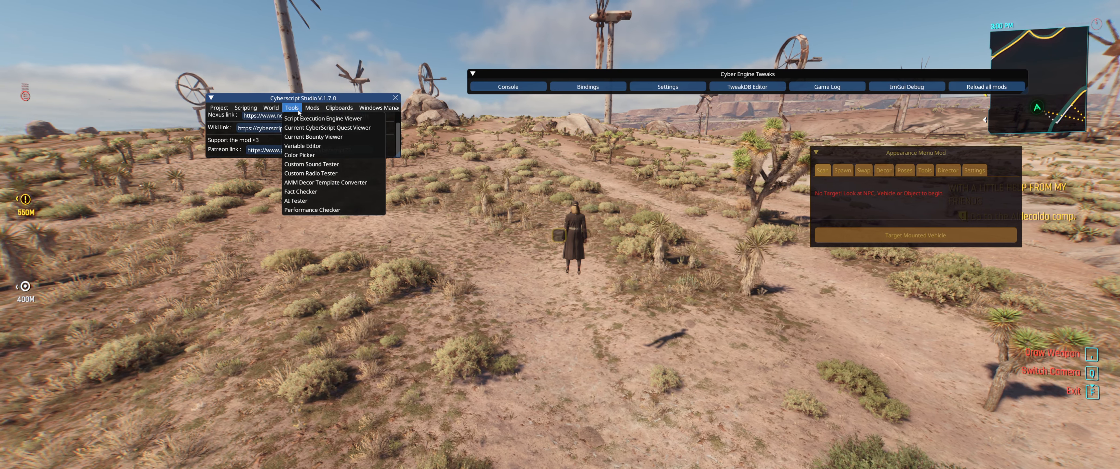
{"action": "left_click", "coordinate": [302, 119]}
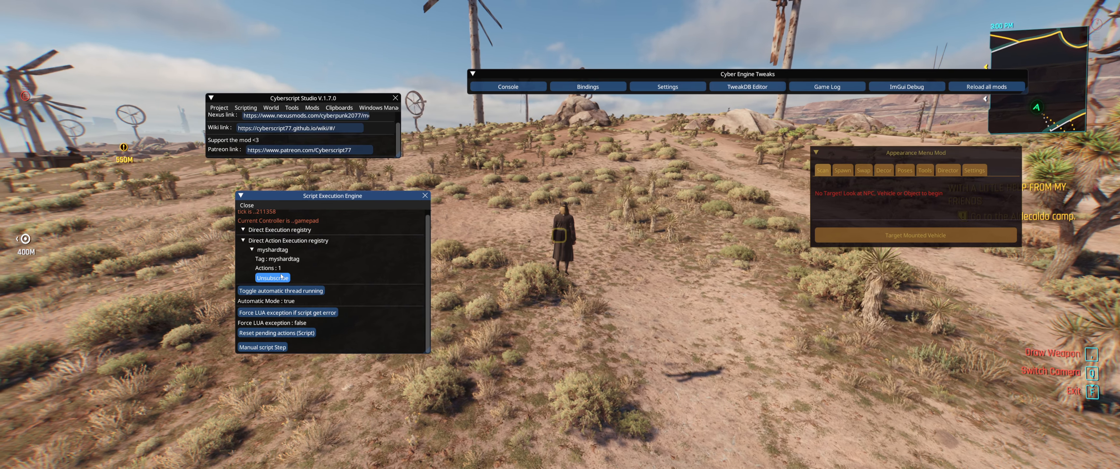
{"action": "left_click", "coordinate": [272, 278]}
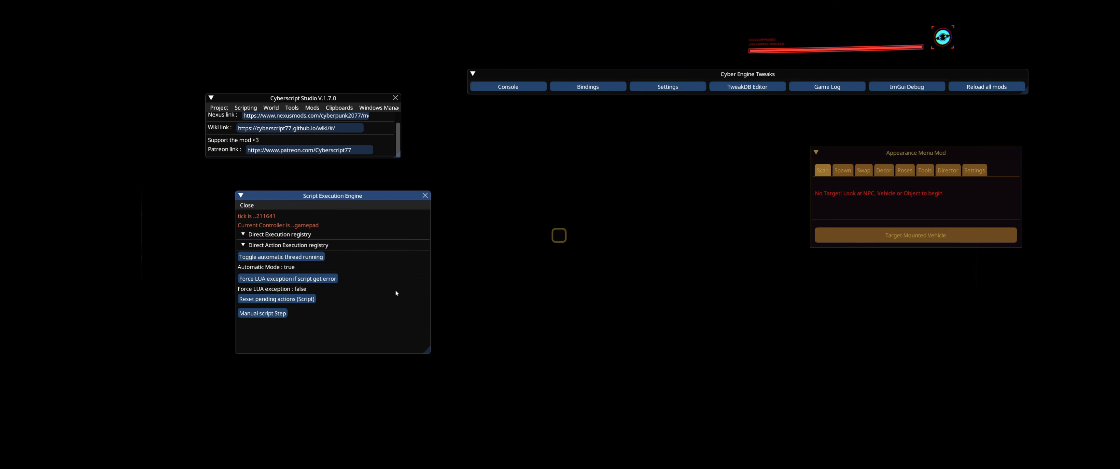
- Return to gameplay, switch to the first-person view, and run and jump across the desert to the dirt road
{"action": "key", "text": "grave"}
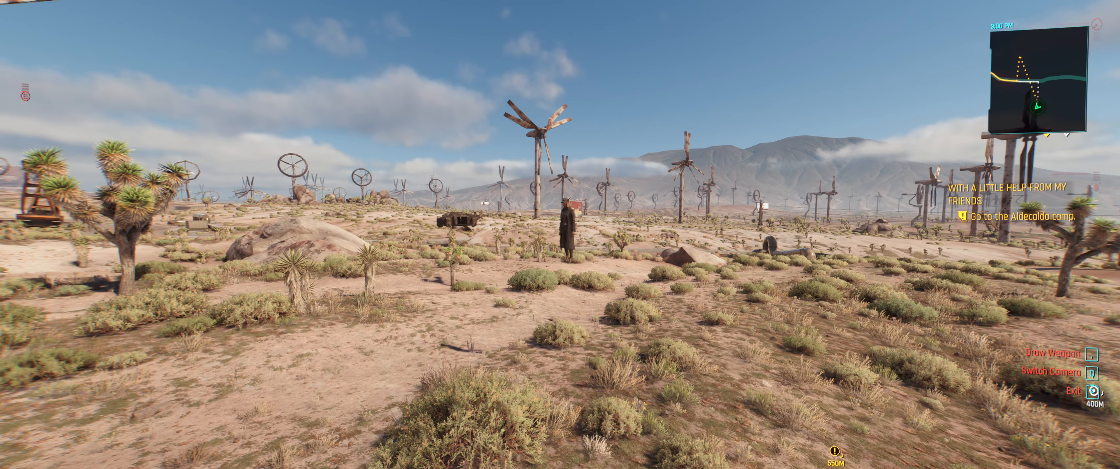
{"action": "key", "text": "q"}
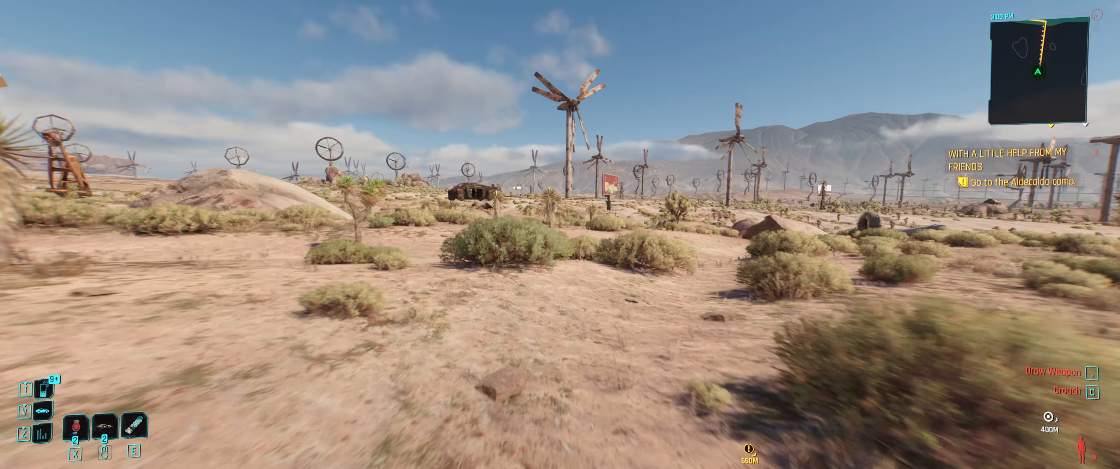
{"action": "key", "text": "w"}
{"action": "key", "text": "space"}
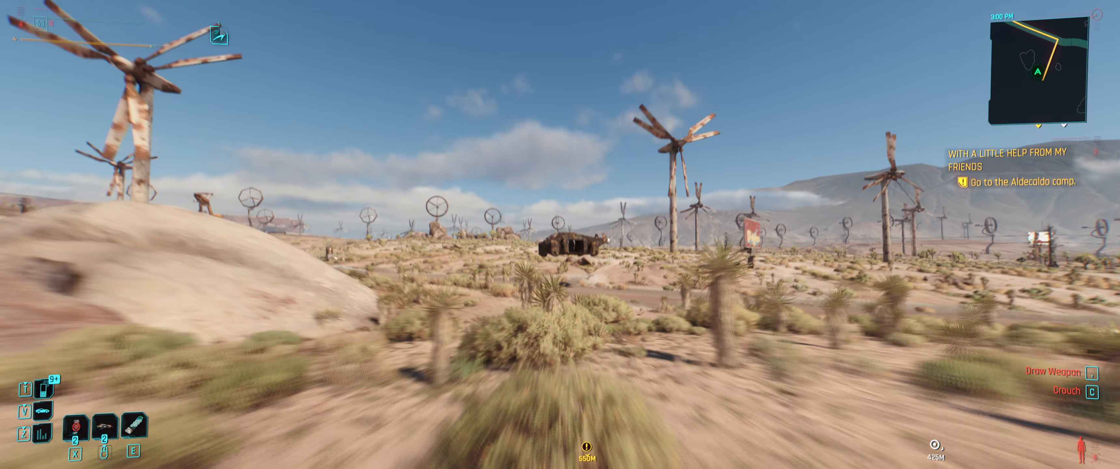
{"action": "key", "text": "space"}
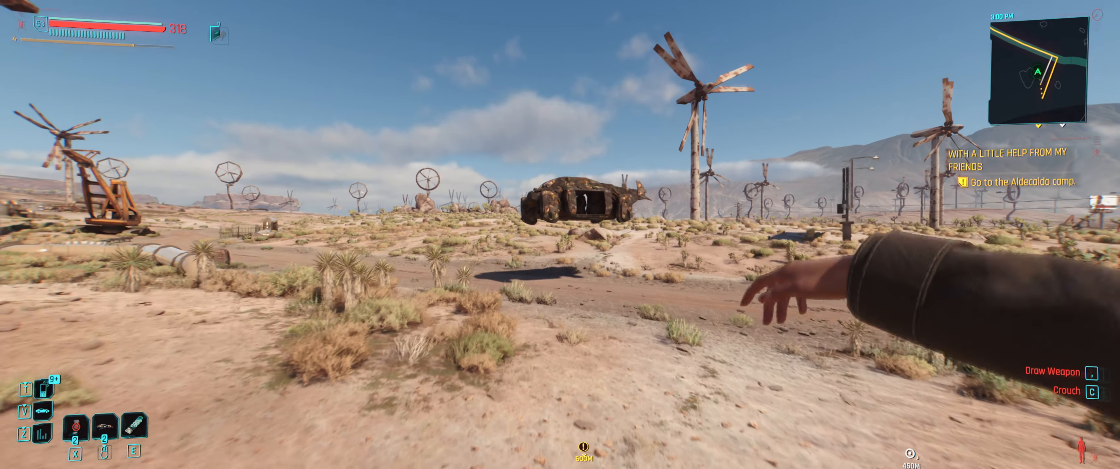
{"action": "key", "text": "w"}
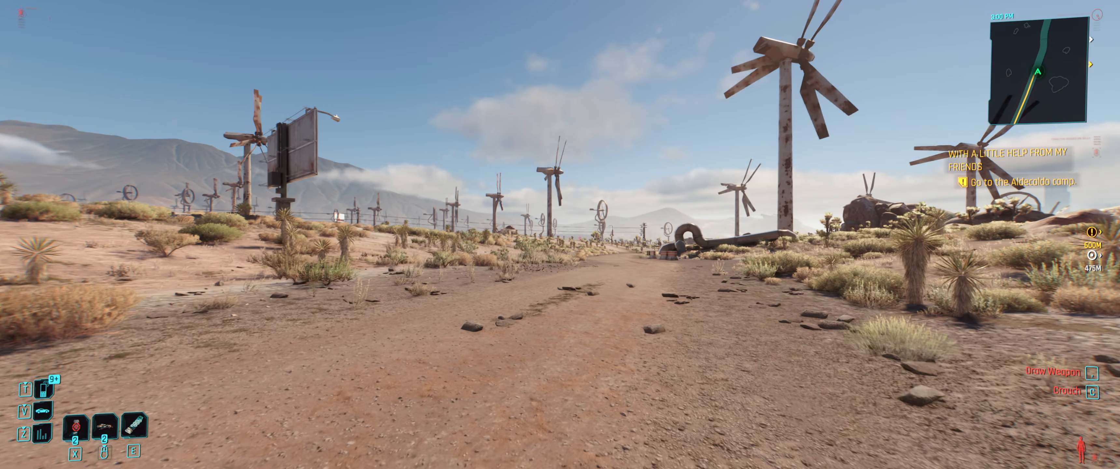
- Reopen the Cyber Engine Tweaks overlay, then move and enlarge the Cyberscript Studio window
{"action": "key", "text": "grave"}
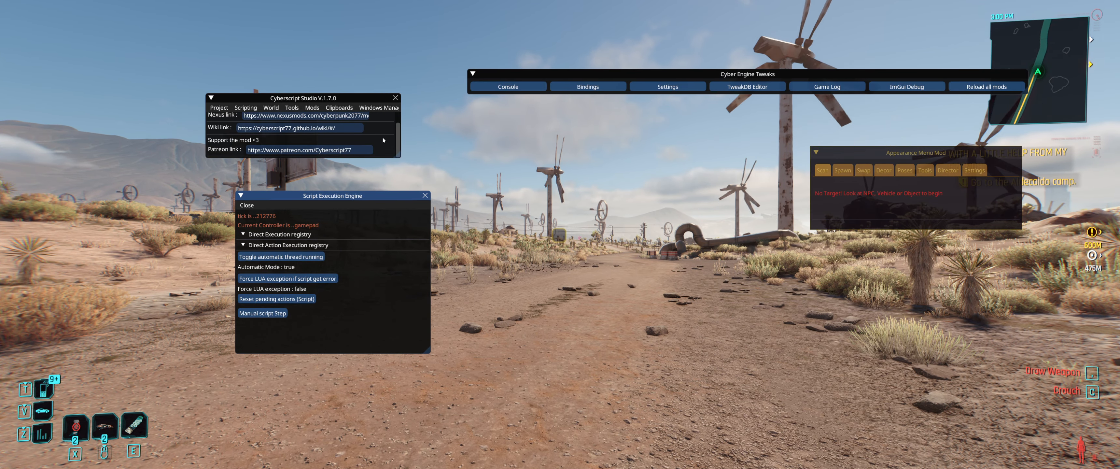
{"action": "left_click_drag", "start_coordinate": [381, 140], "coordinate": [538, 197]}
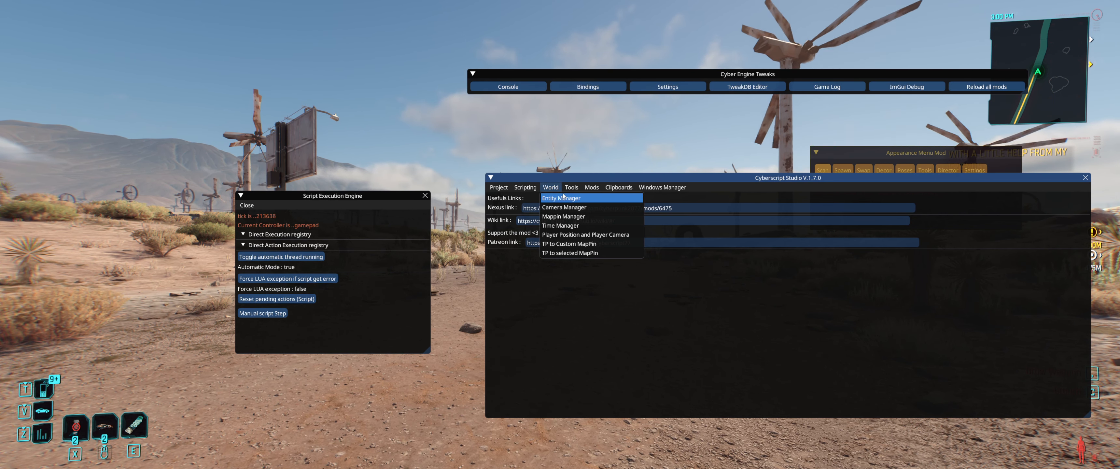
- Review the entries offered under Tools, Scripting and Clipboards in Cyberscript Studio
{"action": "mouse_move", "coordinate": [567, 188]}
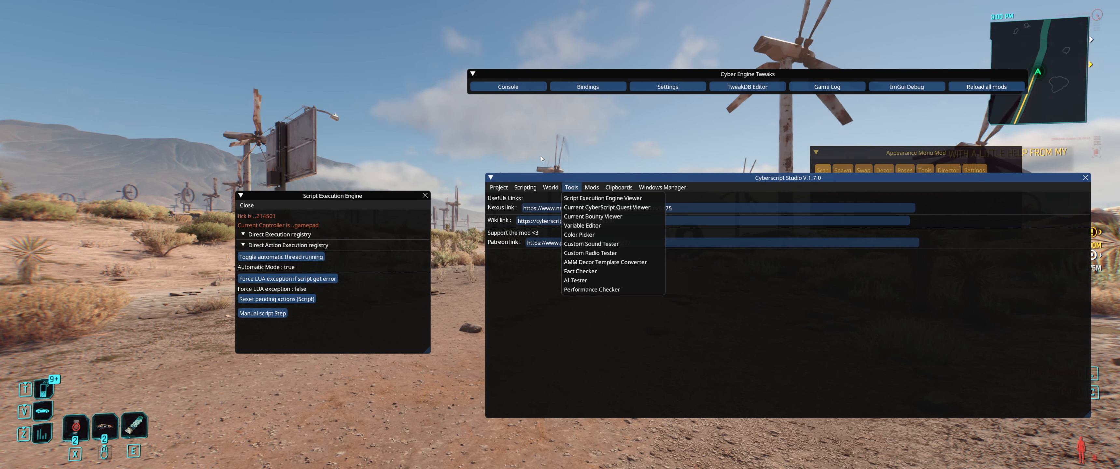
{"action": "mouse_move", "coordinate": [529, 188]}
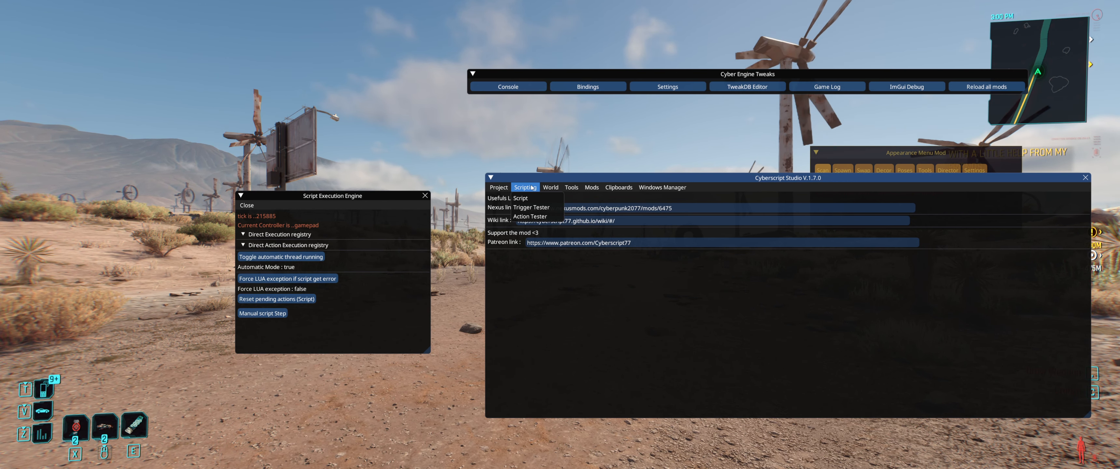
{"action": "mouse_move", "coordinate": [618, 187]}
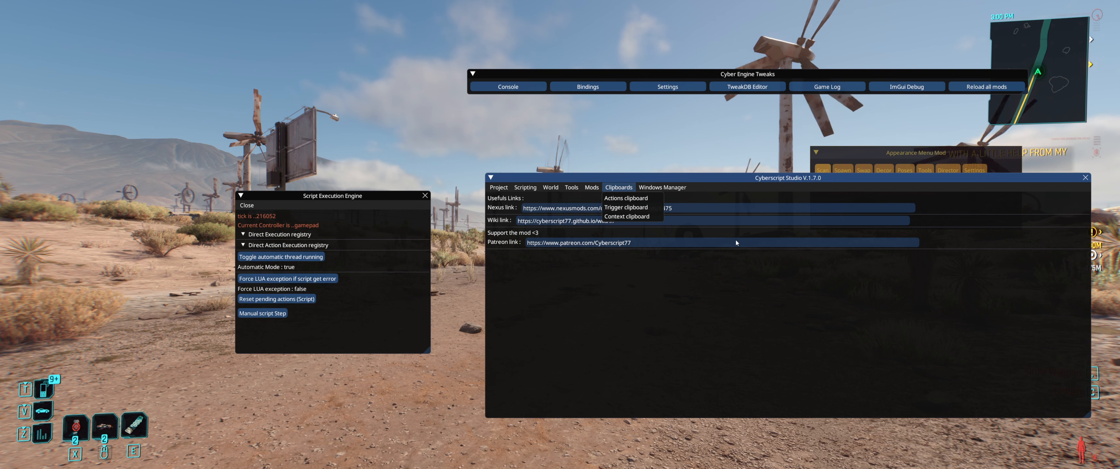